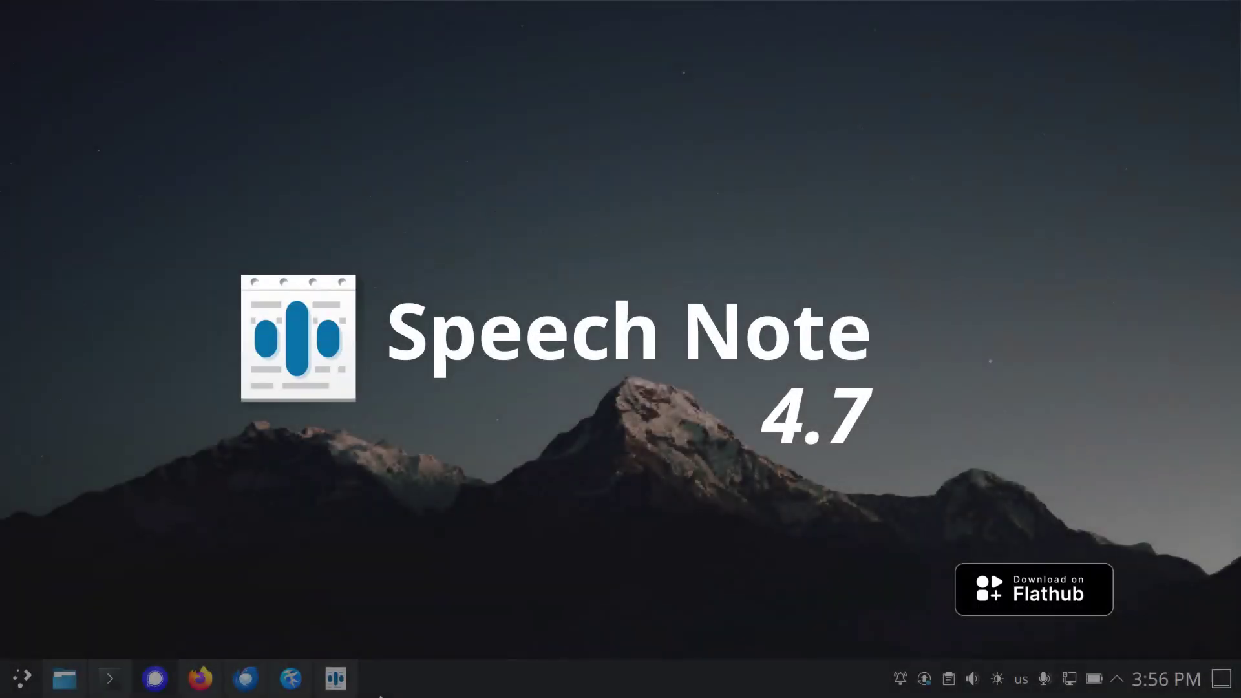
Bring up the Speech Note main window from its taskbar icon.
left_click(337, 680)
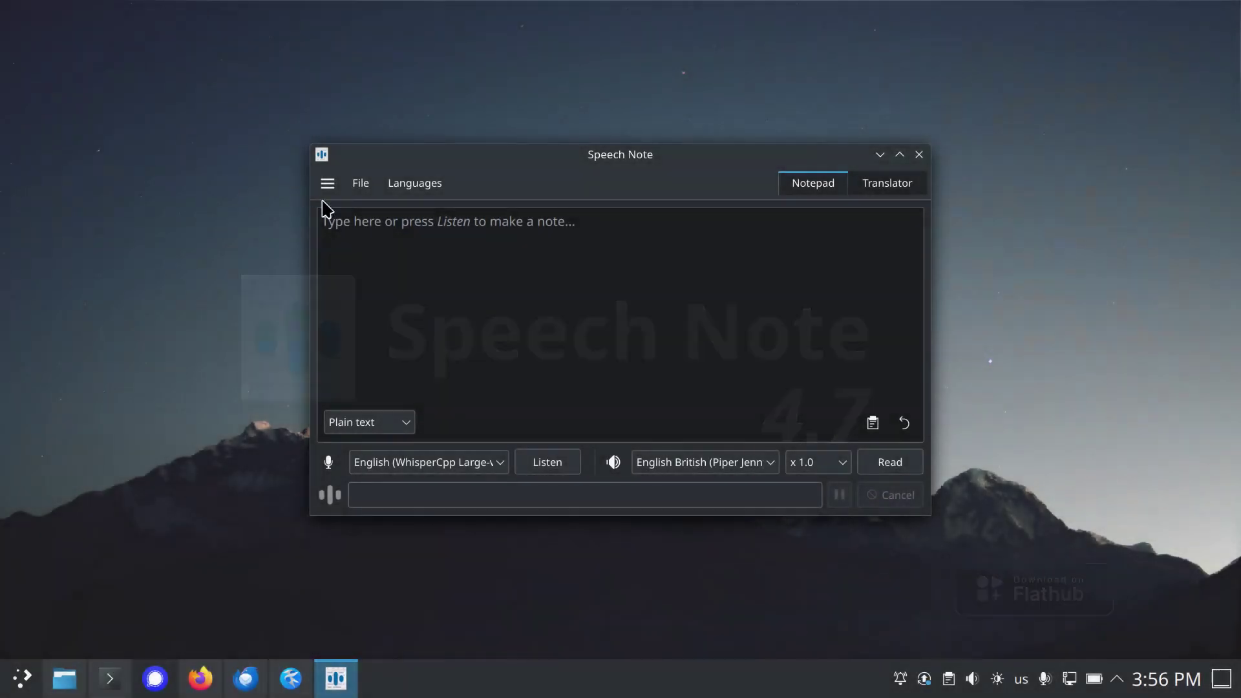
left_click(334, 192)
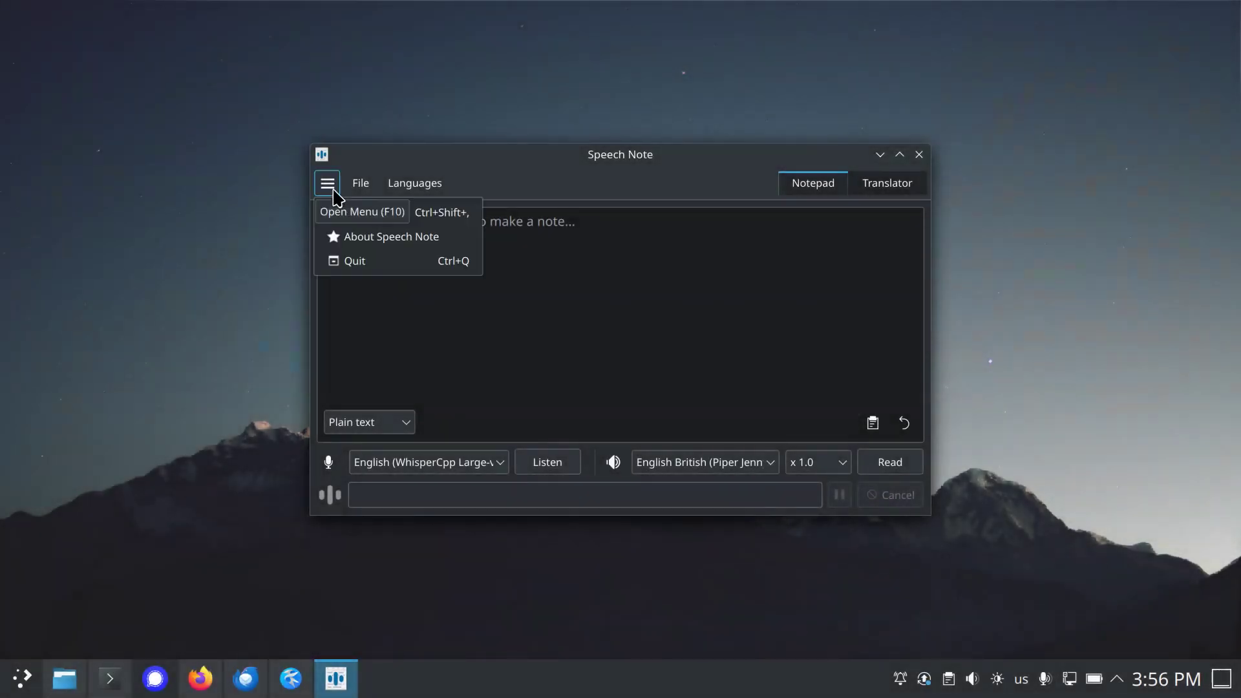
left_click(380, 238)
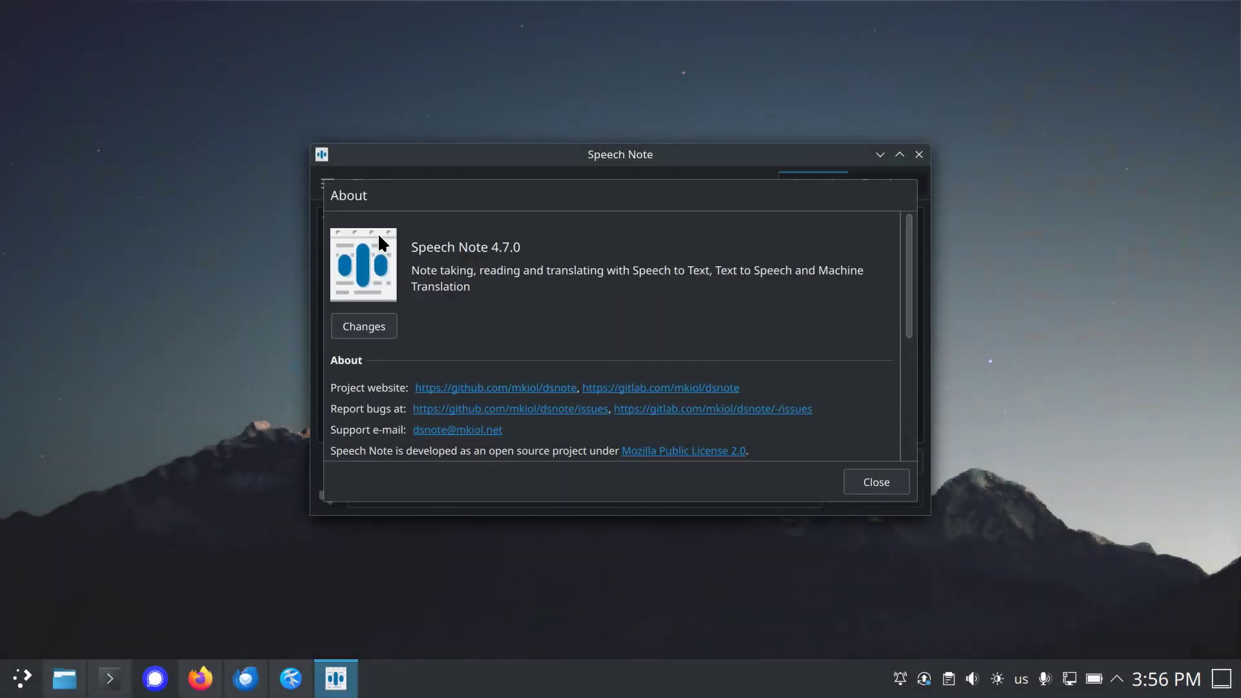
left_click(383, 330)
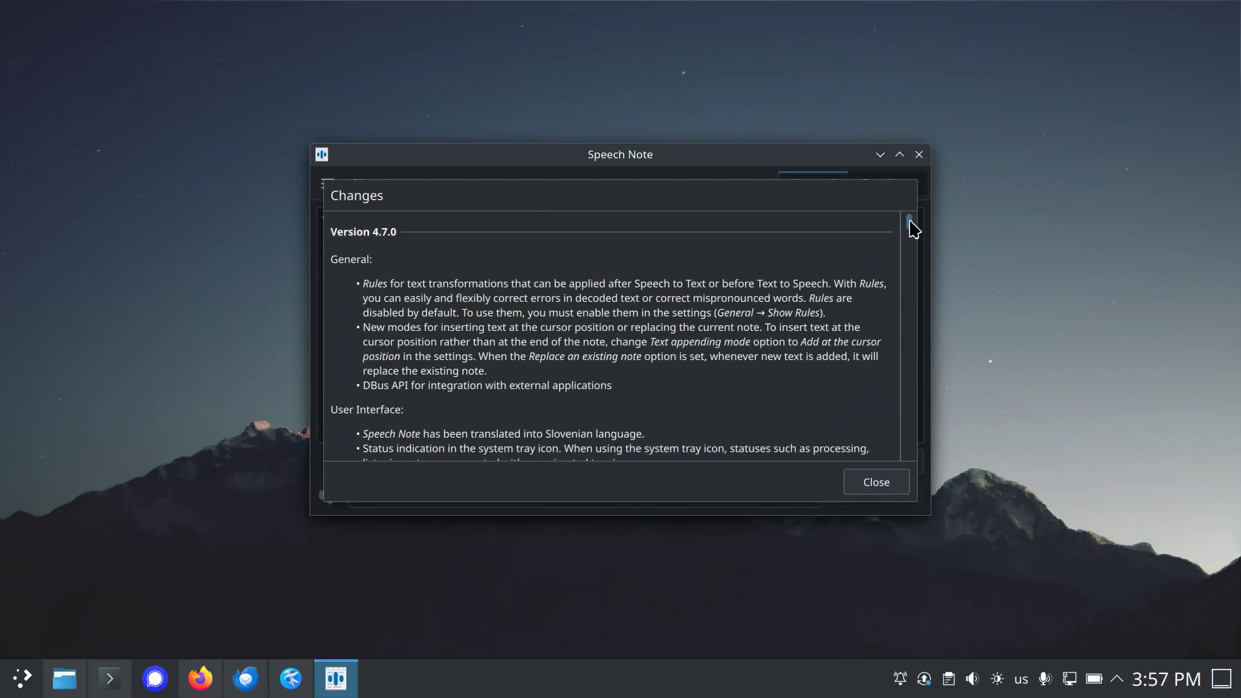
scroll(913, 228, "down", 2)
scroll(853, 268, "down", 4)
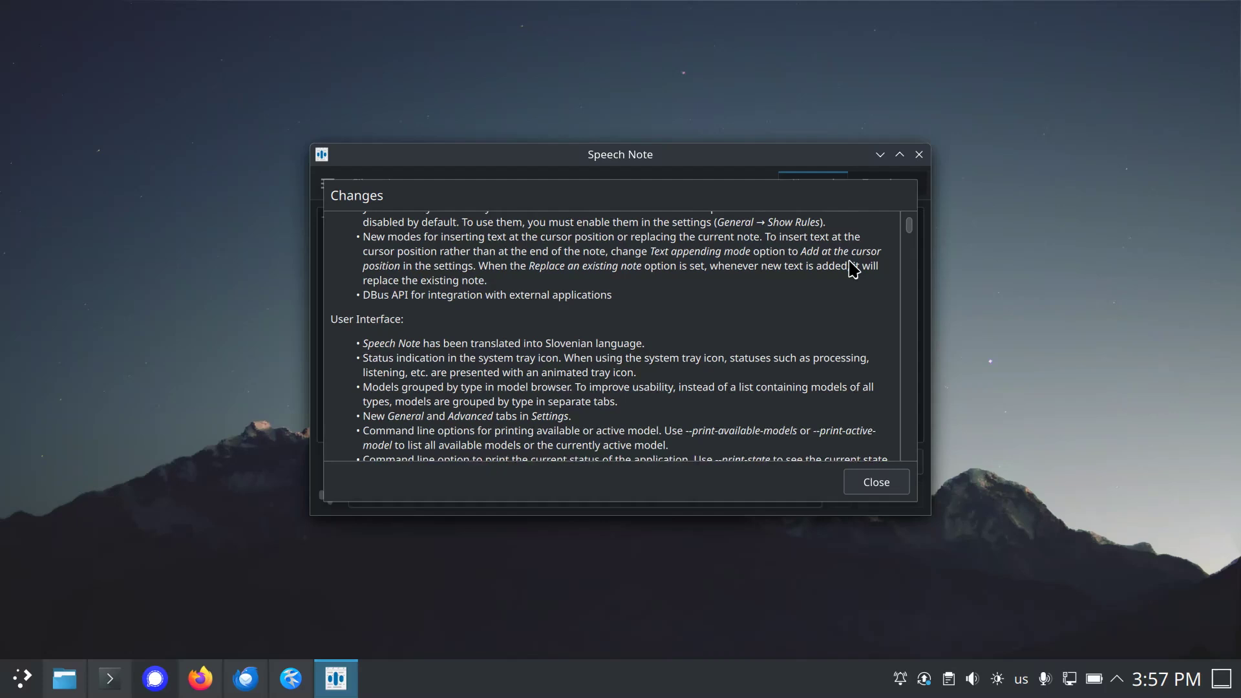
scroll(853, 269, "down", 2)
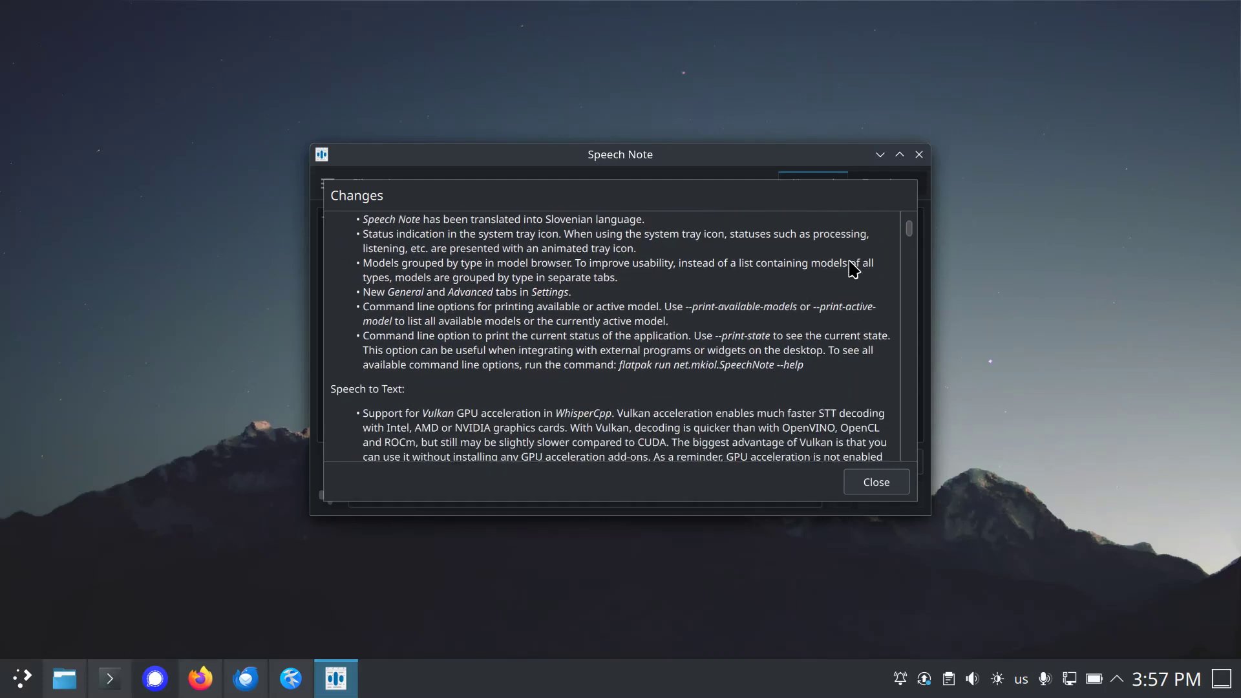
scroll(853, 268, "down", 4)
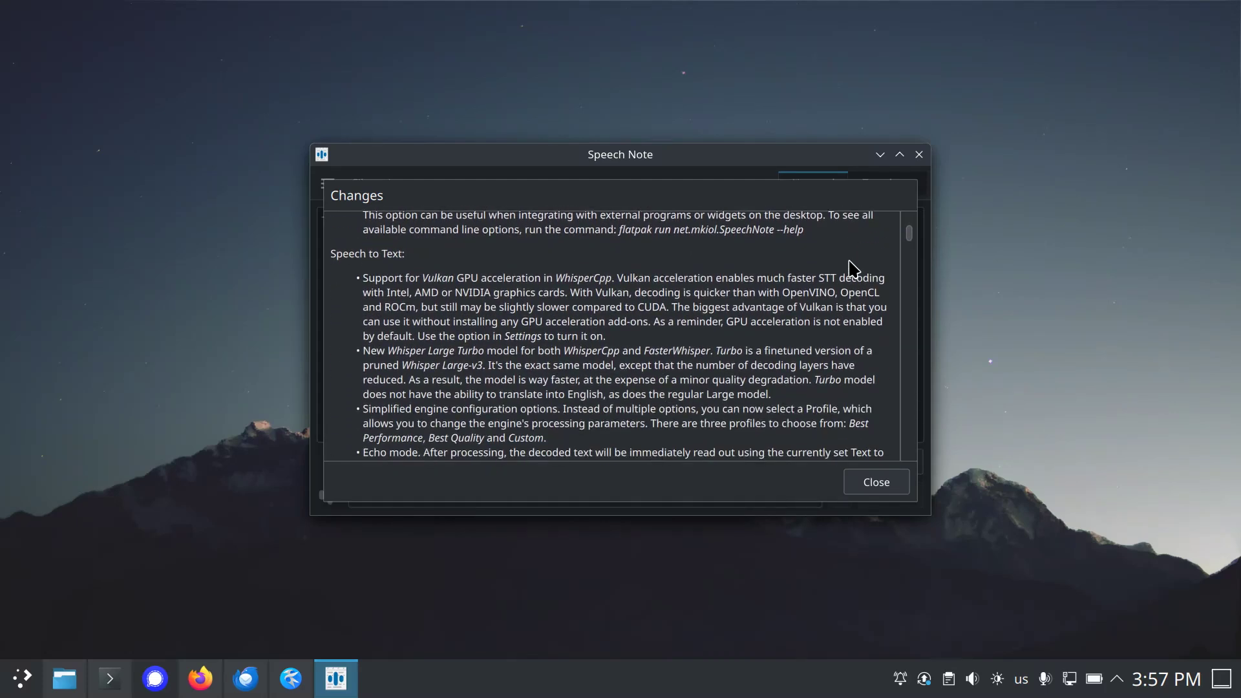
scroll(853, 268, "down", 2)
scroll(853, 268, "down", 2)
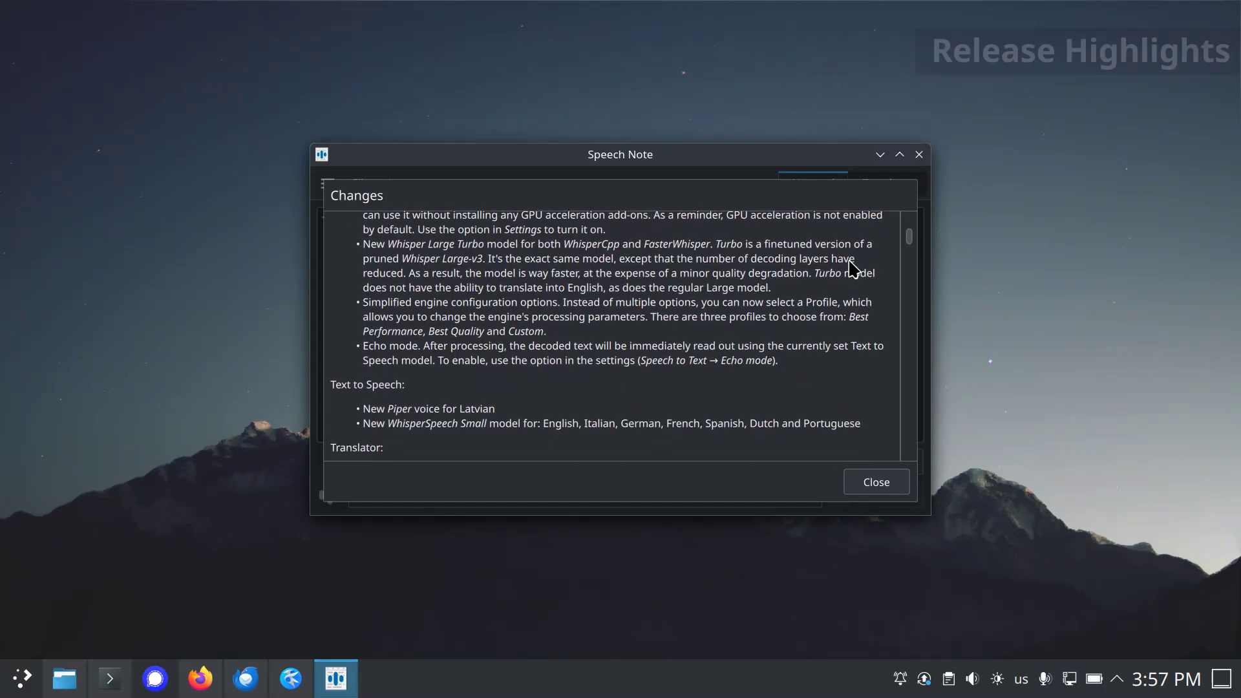
scroll(853, 268, "down", 2)
scroll(853, 269, "down", 2)
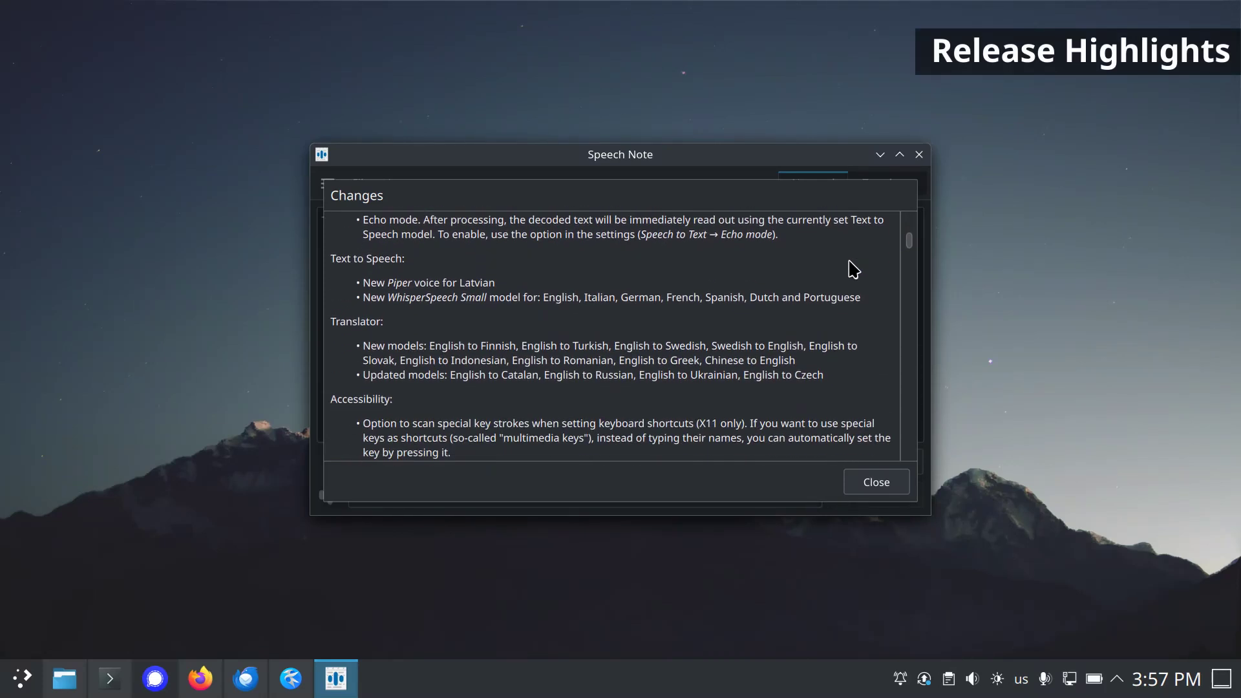
scroll(853, 268, "down", 6)
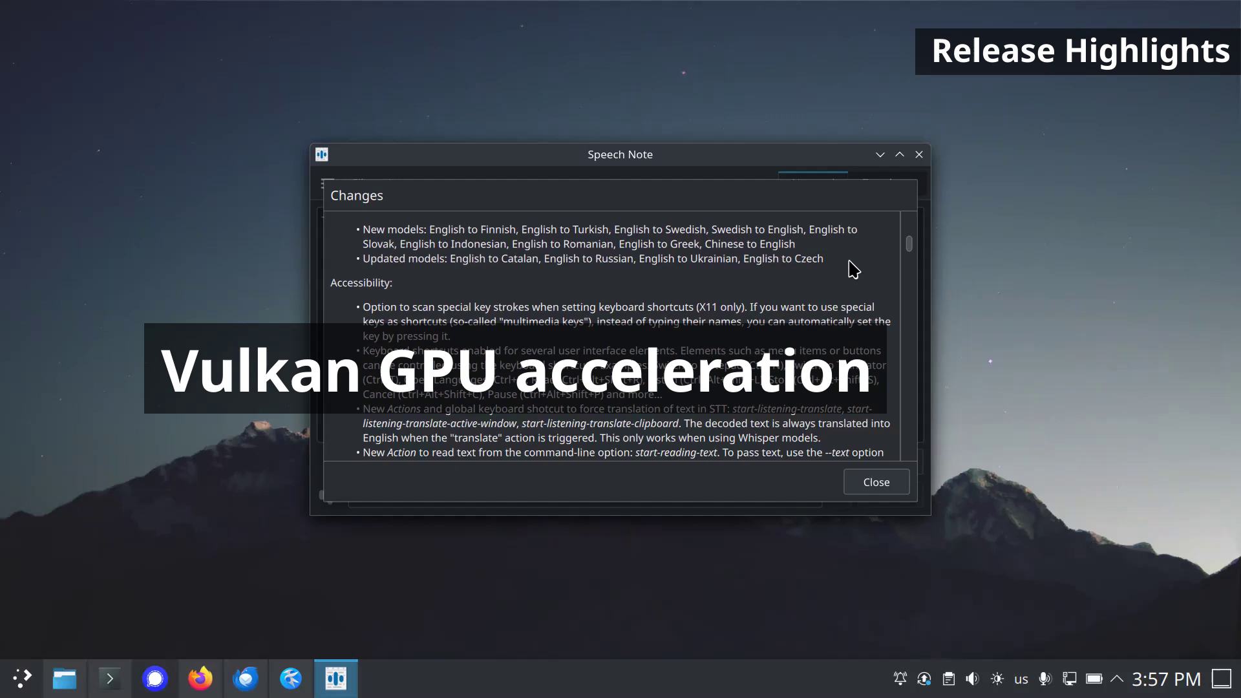
scroll(852, 269, "down", 5)
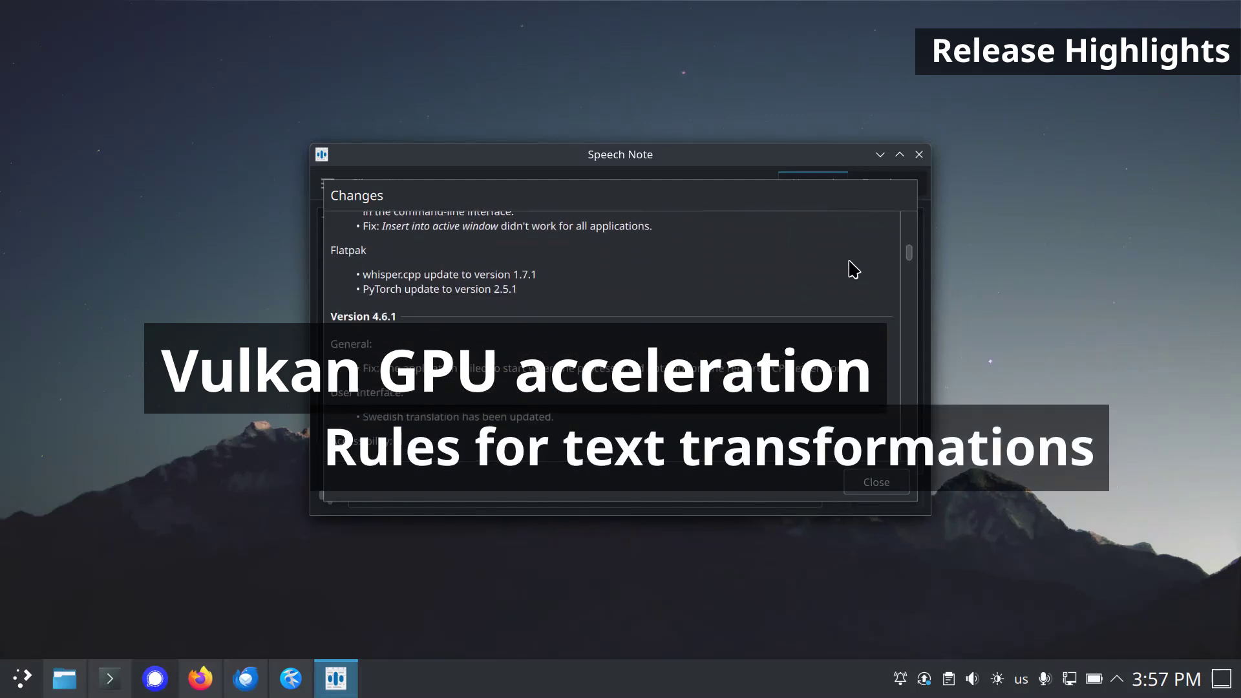
left_click(885, 484)
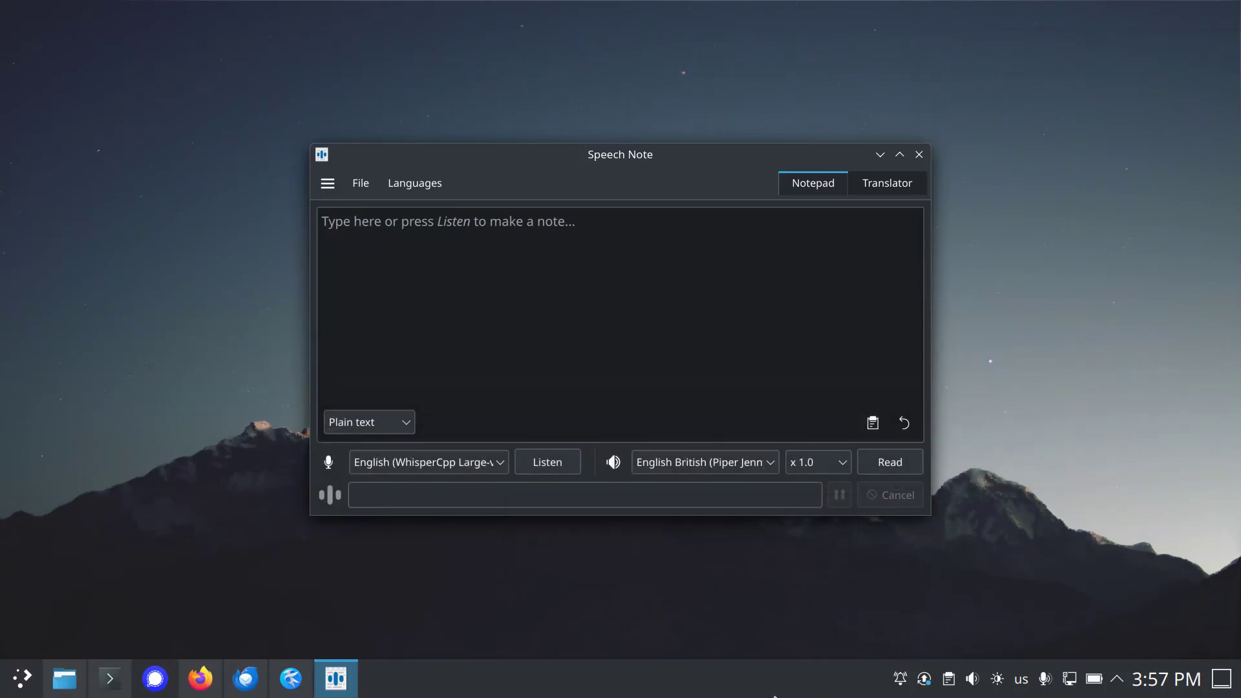
Browse the English models across the Text to Speech, Translator, Other and Speech to Text tabs.
left_click(430, 188)
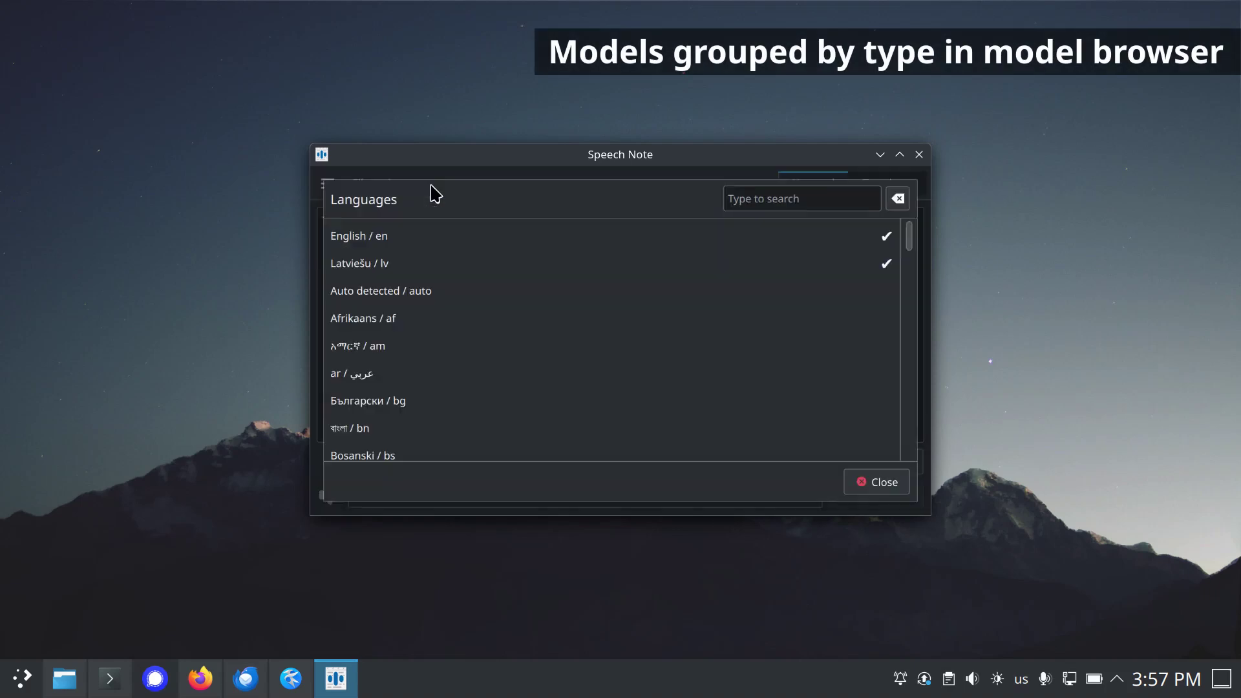
left_click(375, 236)
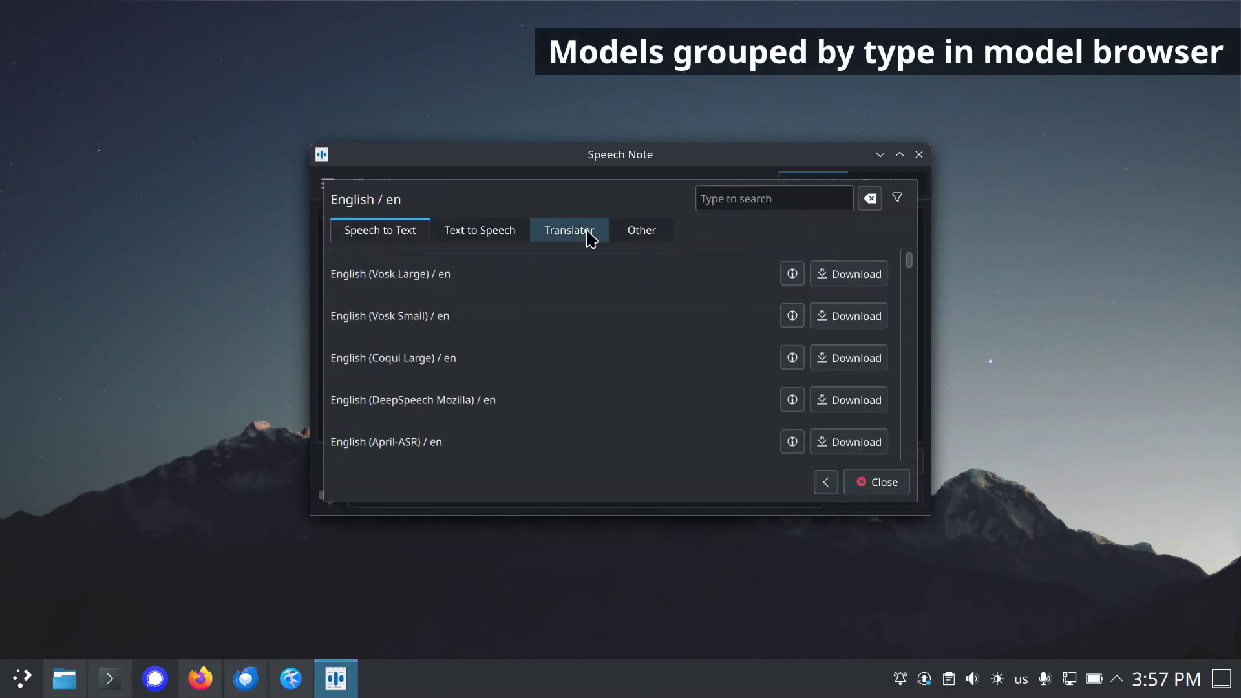
left_click(465, 239)
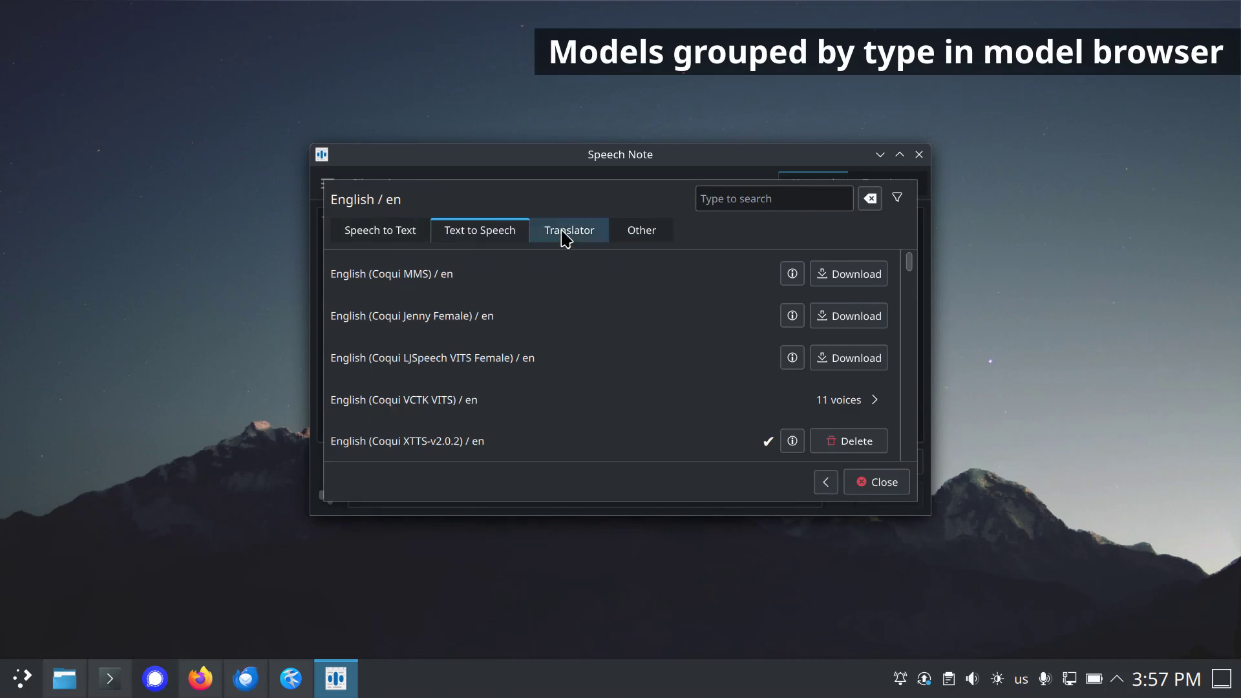
left_click(563, 237)
left_click(639, 236)
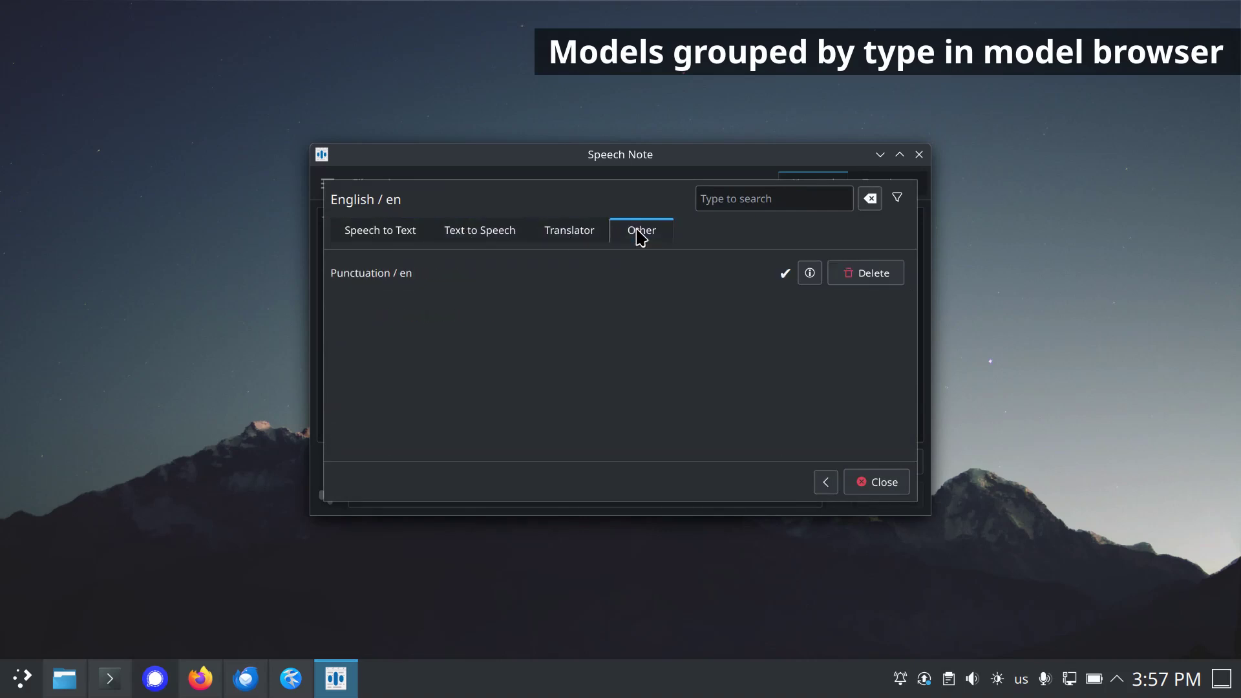
left_click(409, 239)
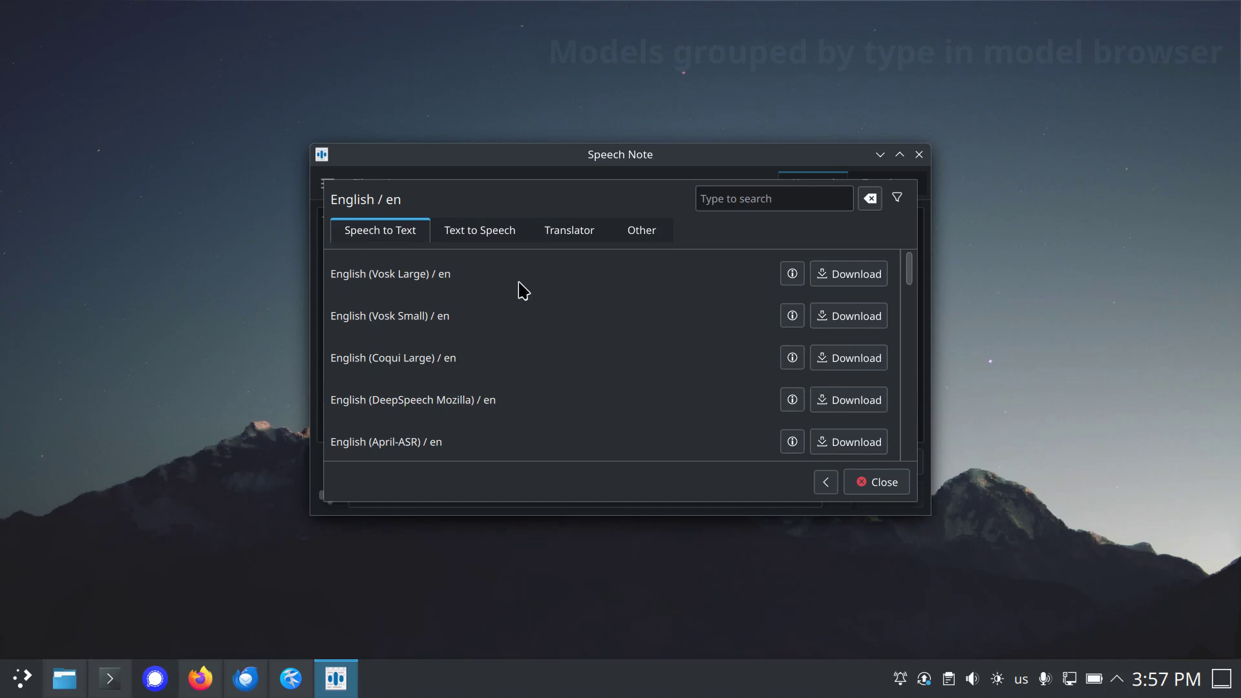
Close the model browser and review every Settings category from General through Advanced.
left_click(880, 483)
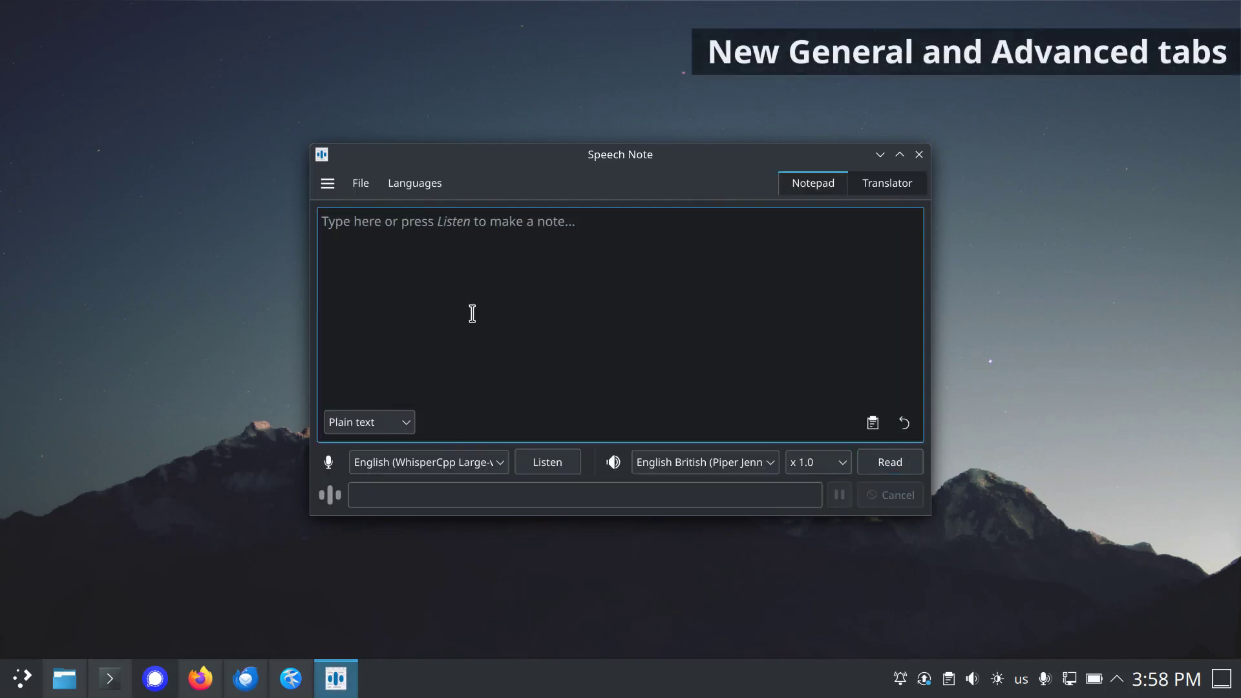
left_click(328, 183)
left_click(368, 214)
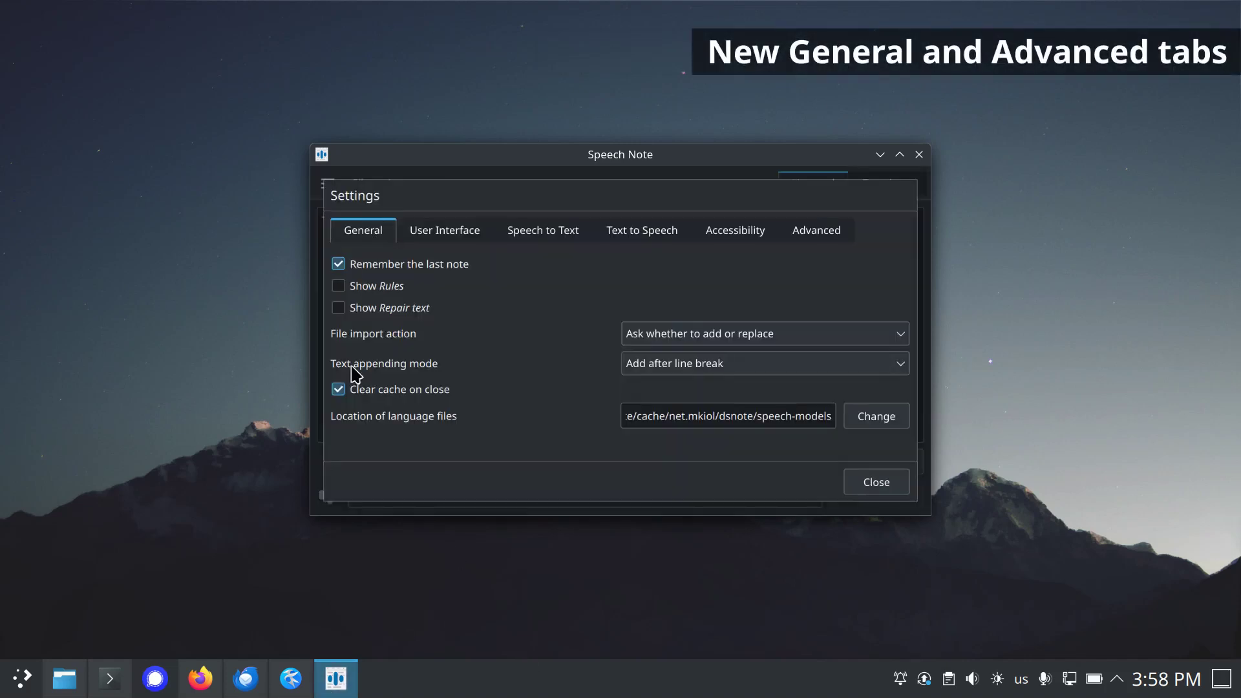
left_click(445, 231)
left_click(545, 234)
left_click(642, 231)
left_click(731, 233)
left_click(816, 233)
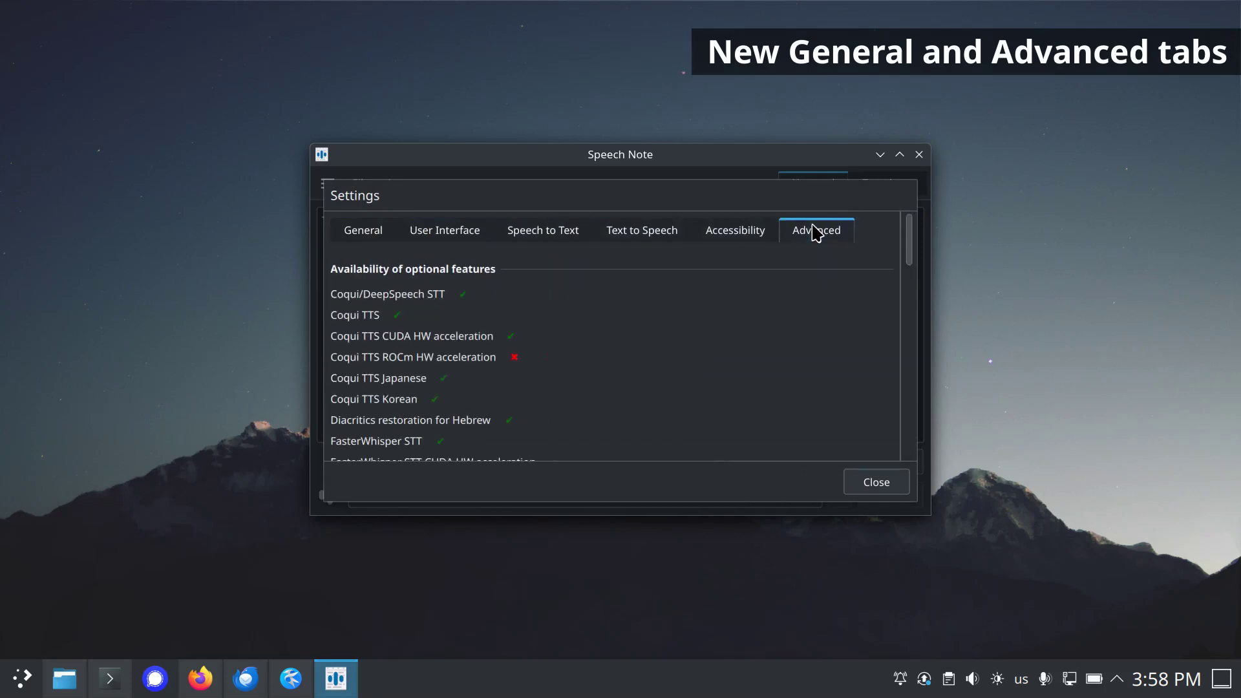
left_click_drag(909, 249, 892, 205)
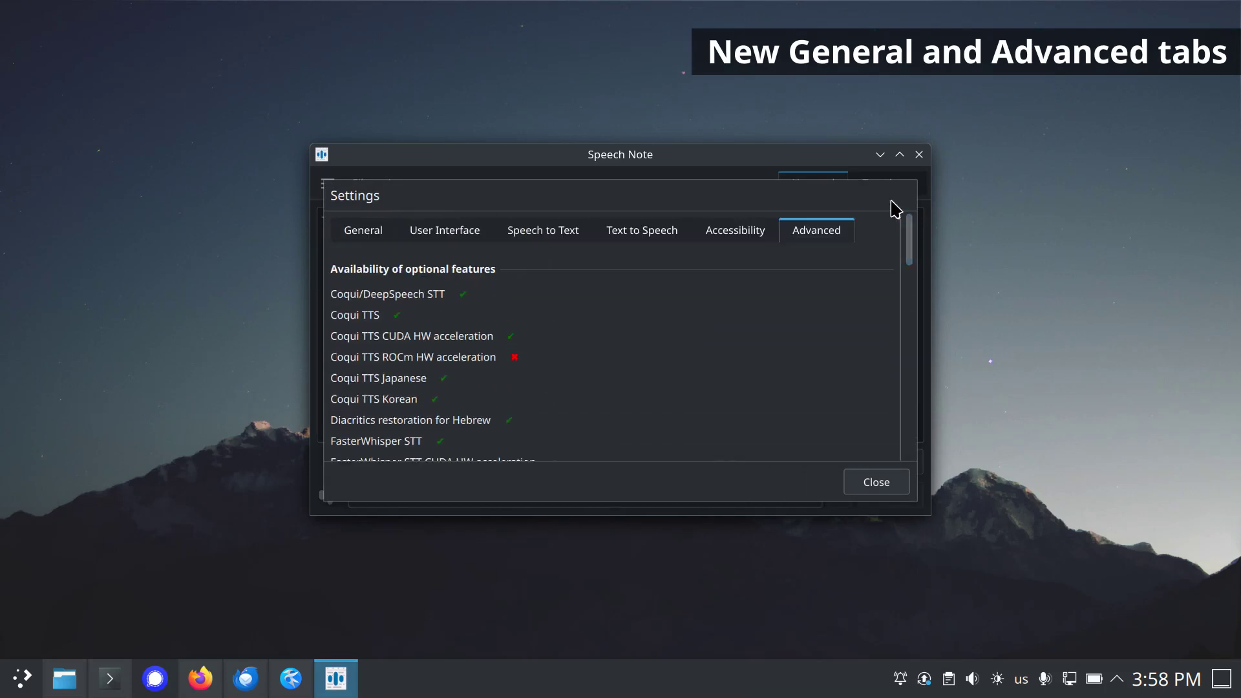
left_click(368, 239)
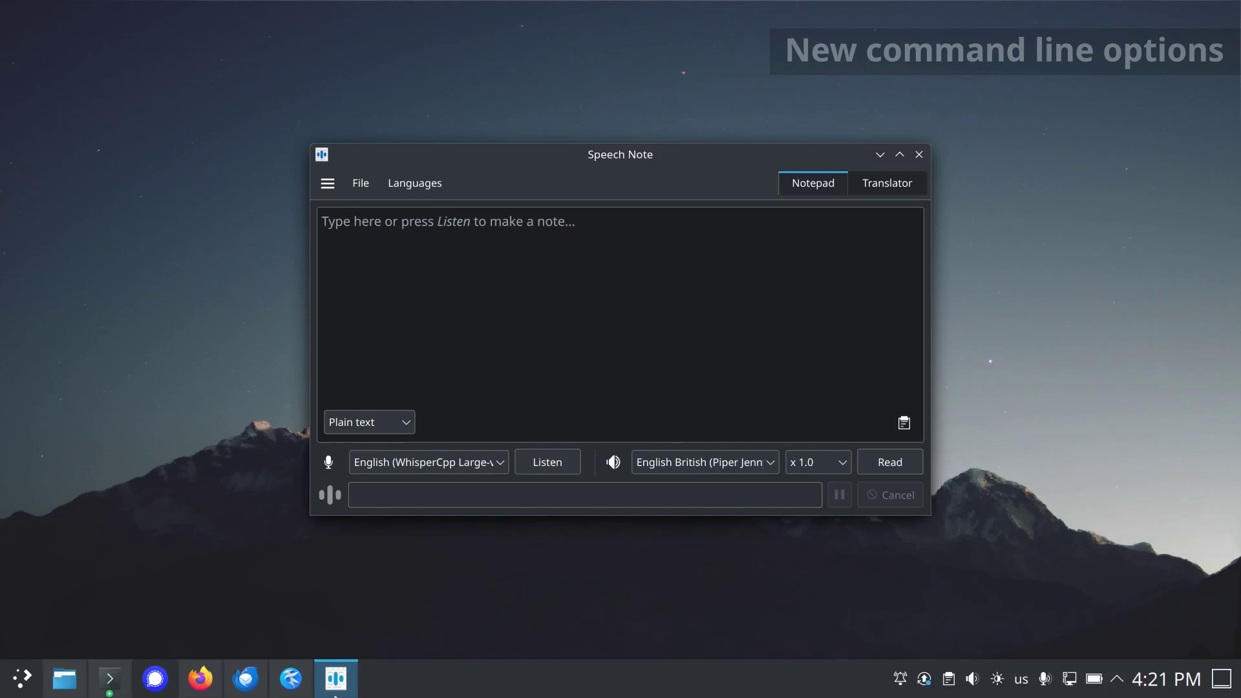
Show Speech Note's command-line help and highlight the print-available-models, print-active-model and print-state options.
left_click(110, 687)
type("fla")
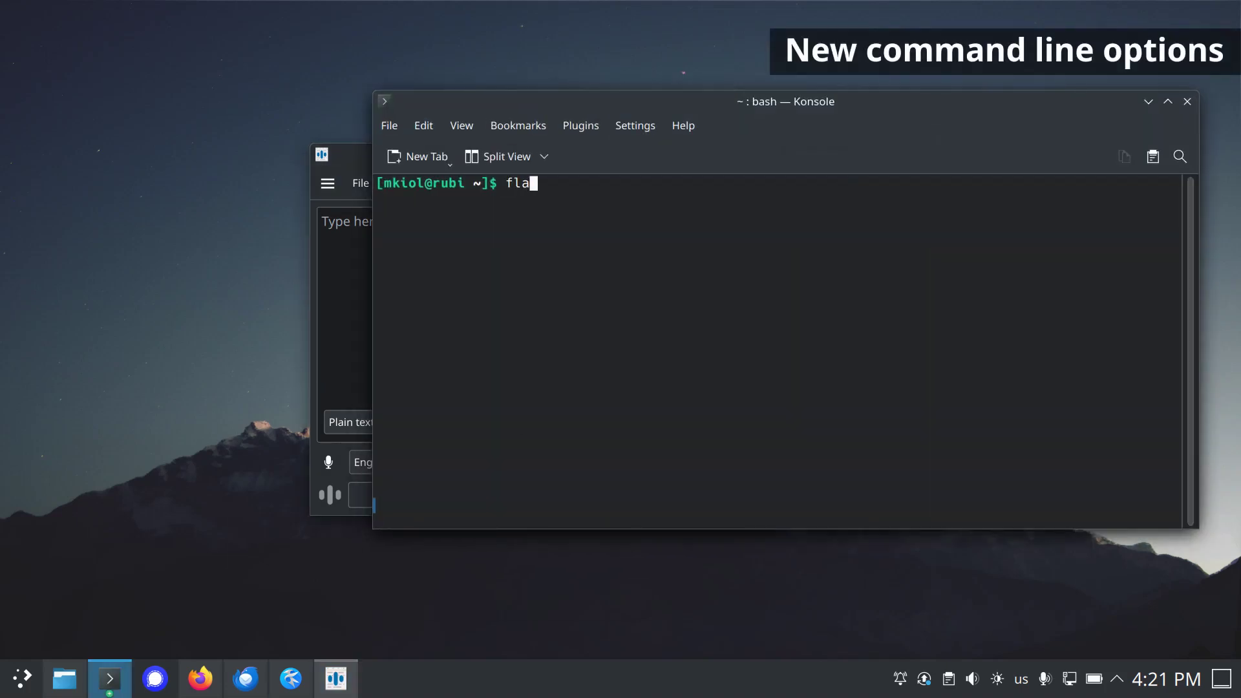
type("tpak run net.mkiol.SpeechNote --hel")
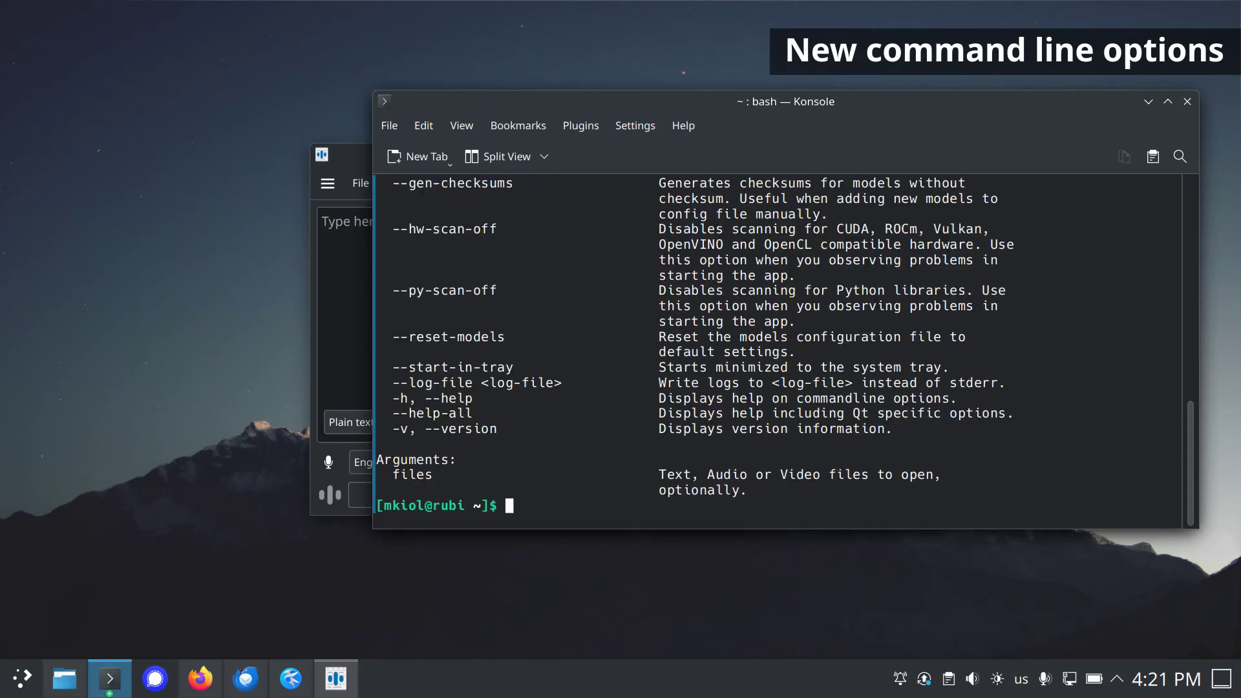
scroll(893, 347, "up", 10)
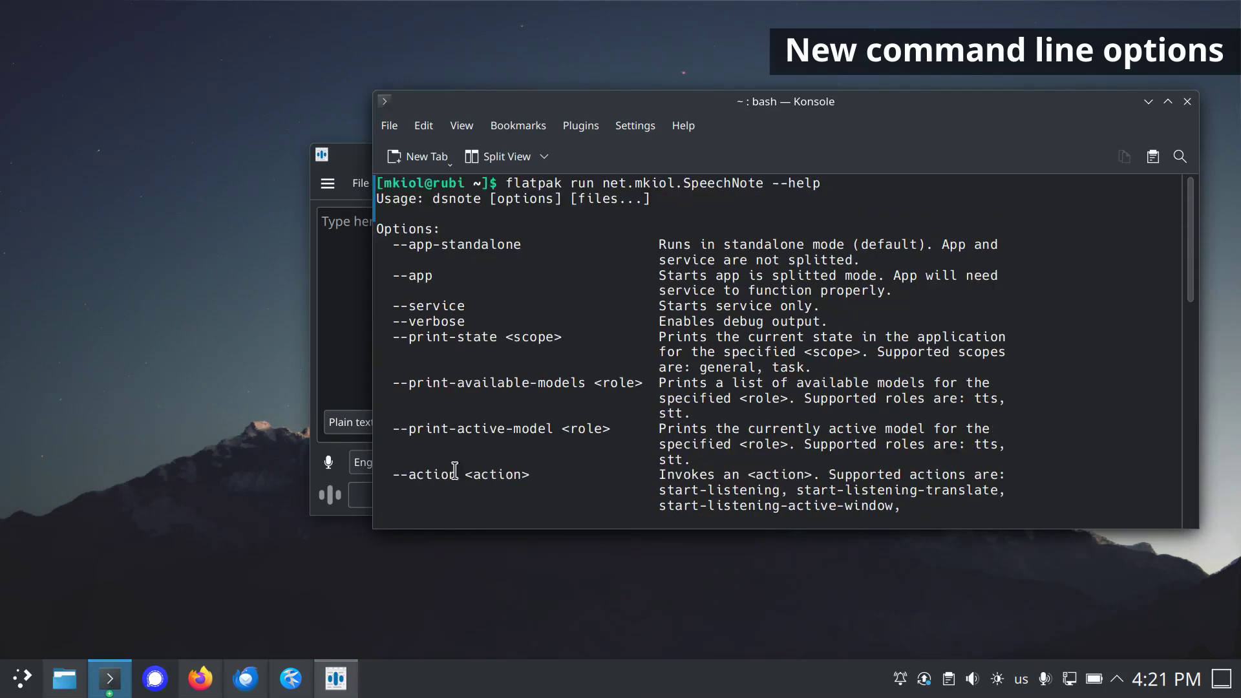
left_click_drag(391, 383, 585, 380)
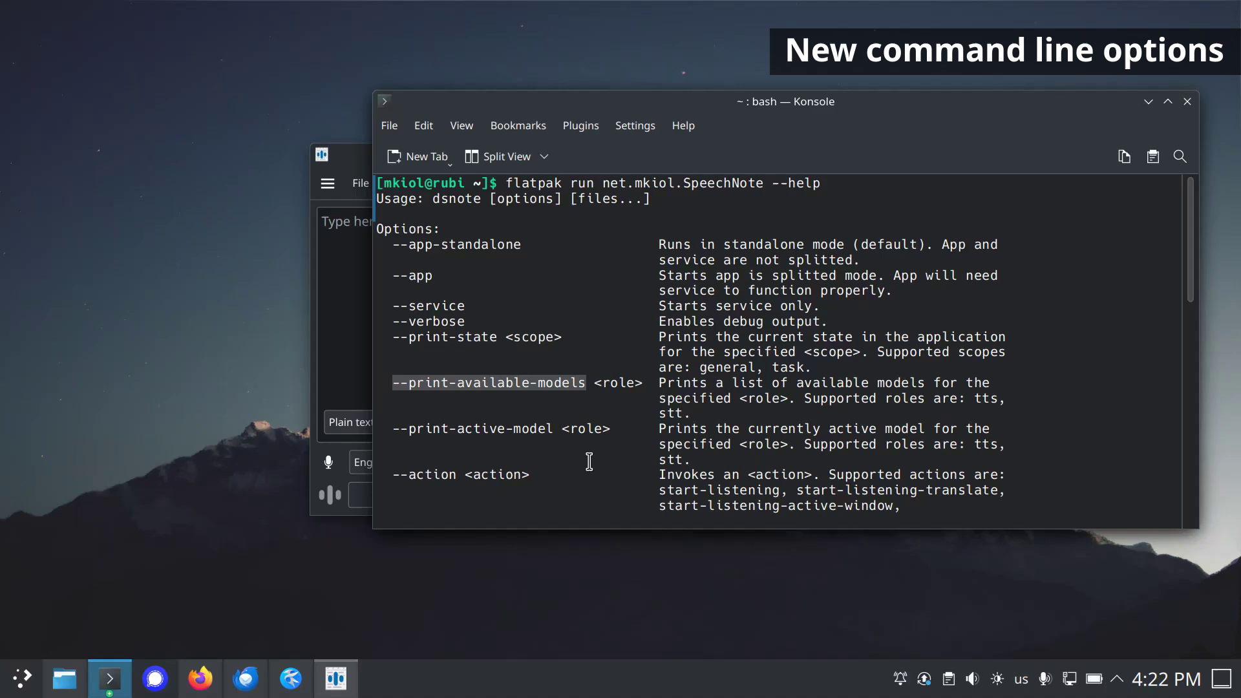
left_click_drag(394, 431, 548, 423)
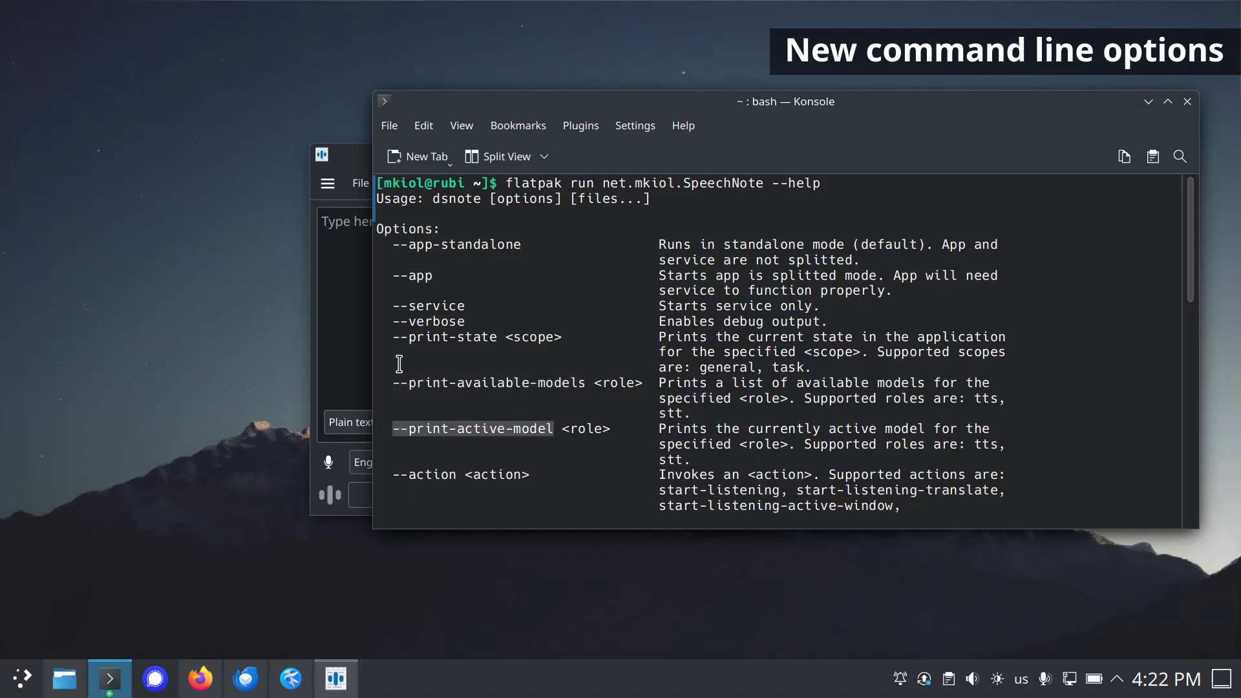
left_click_drag(392, 337, 489, 337)
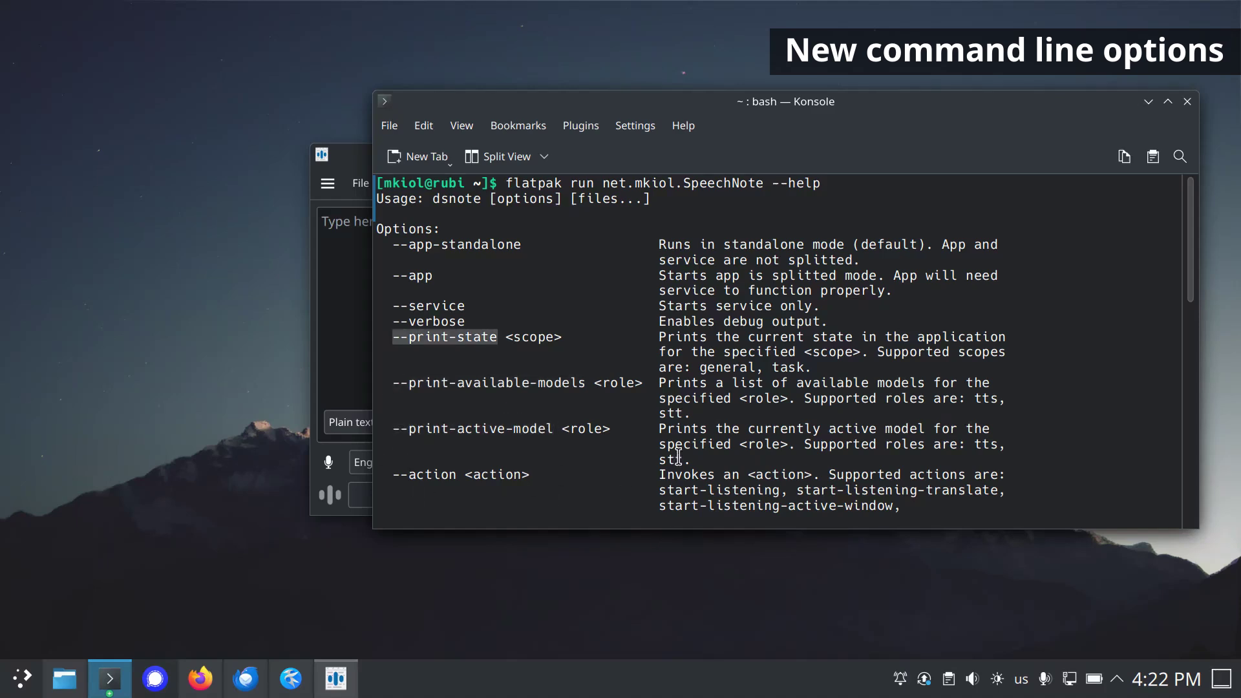
List the available TTS models, then TTS and STT models, with flatpak run net.mkiol.SpeechNote.
key("Return")
key("Return")
key("Return")
type("flatpak run net.")
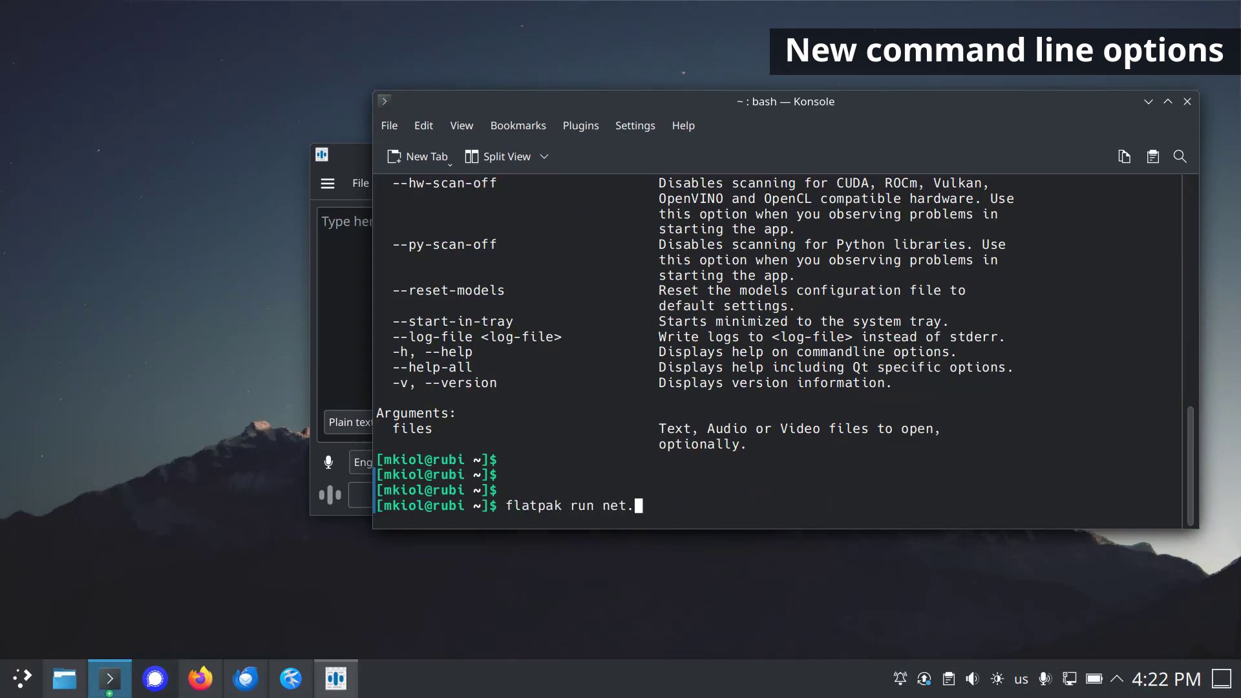
key("Tab")
type("--print-available")
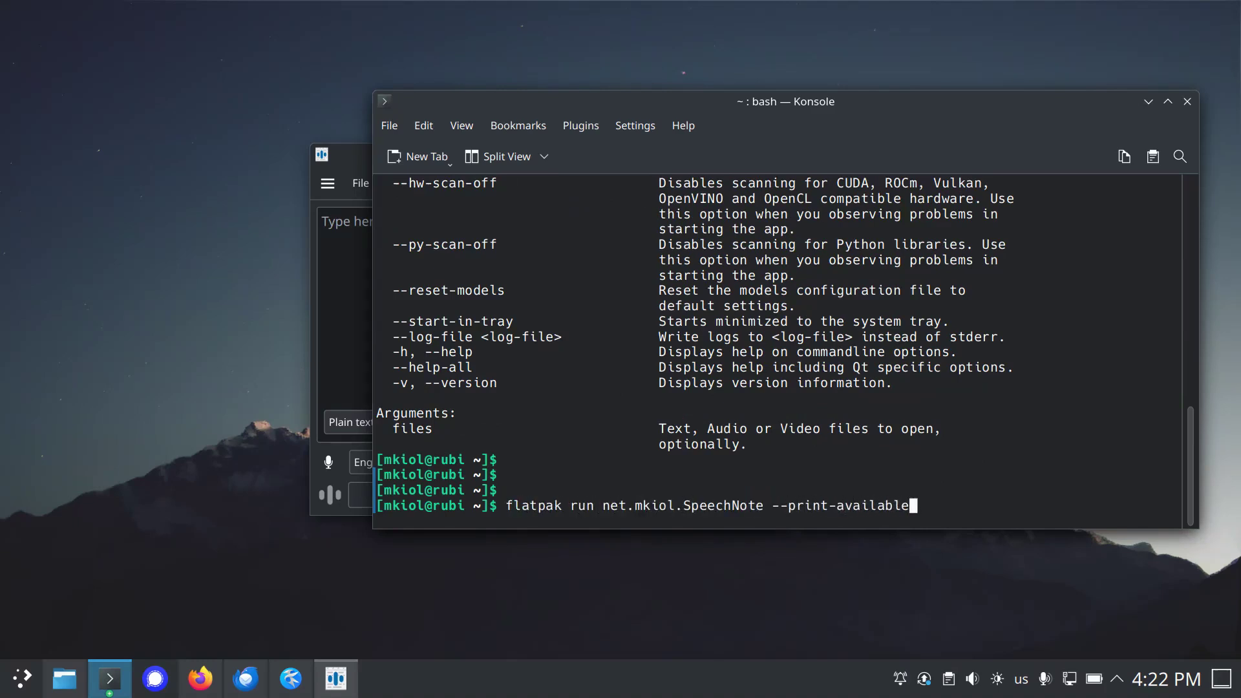
type("-models tts")
key("Return")
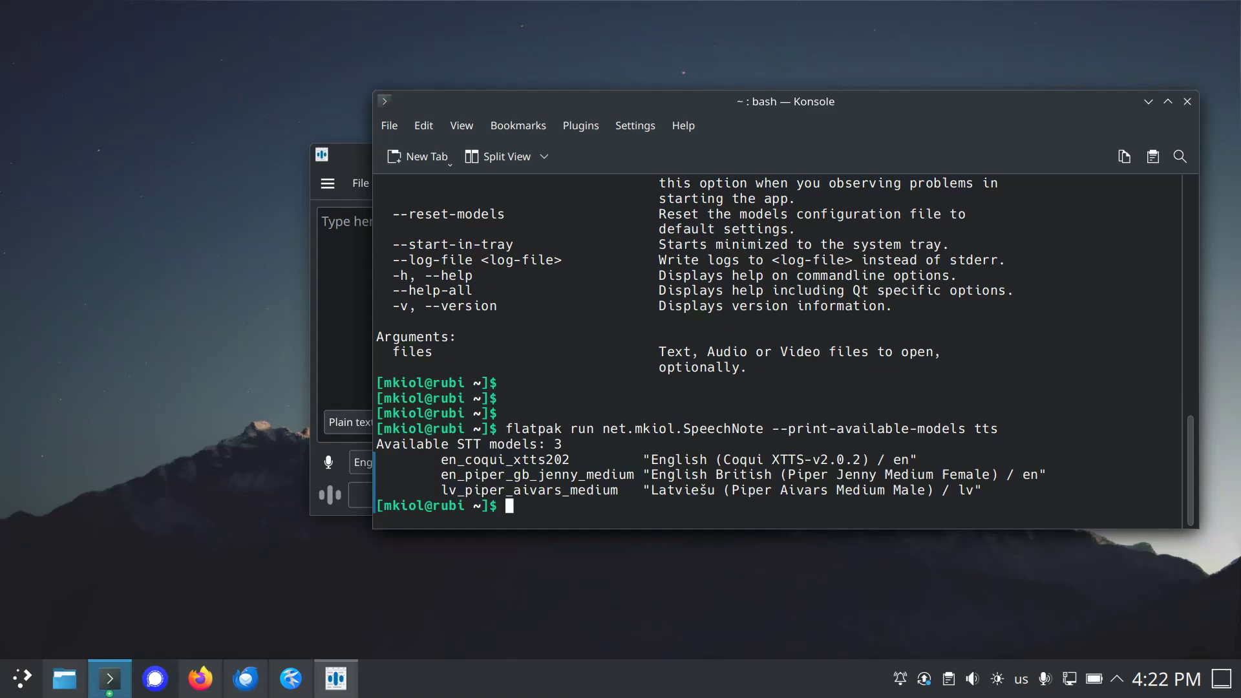
key("Up")
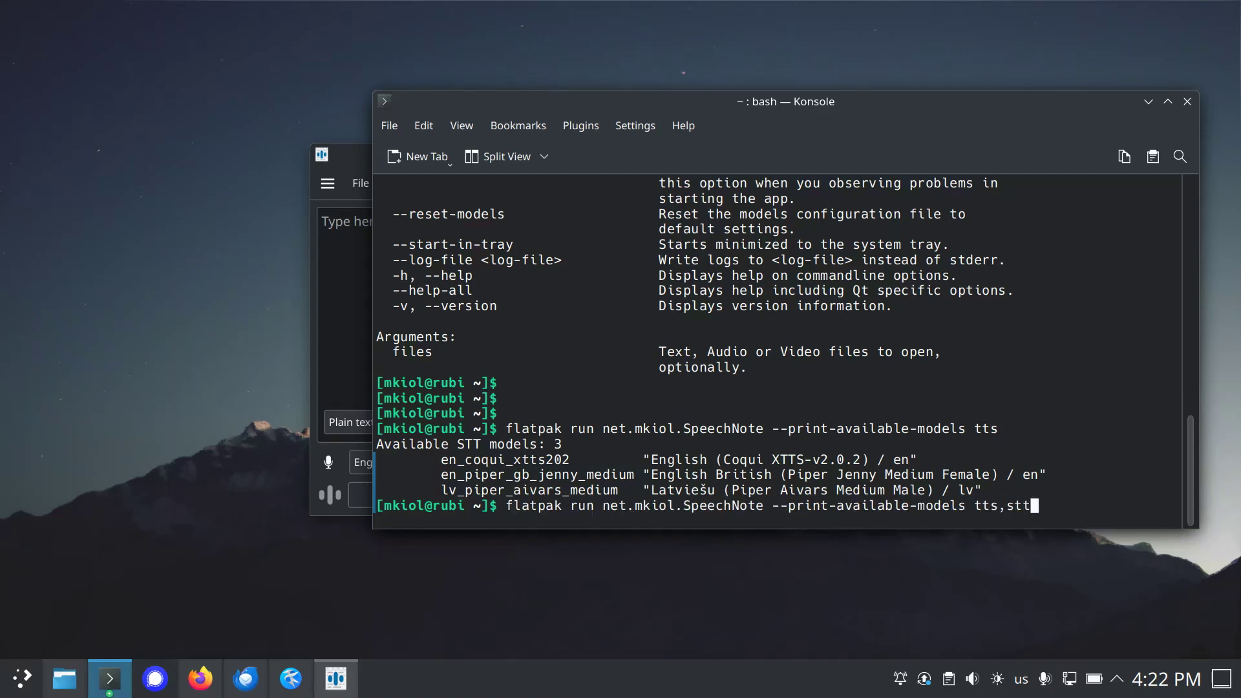
type(",stt")
key("Return")
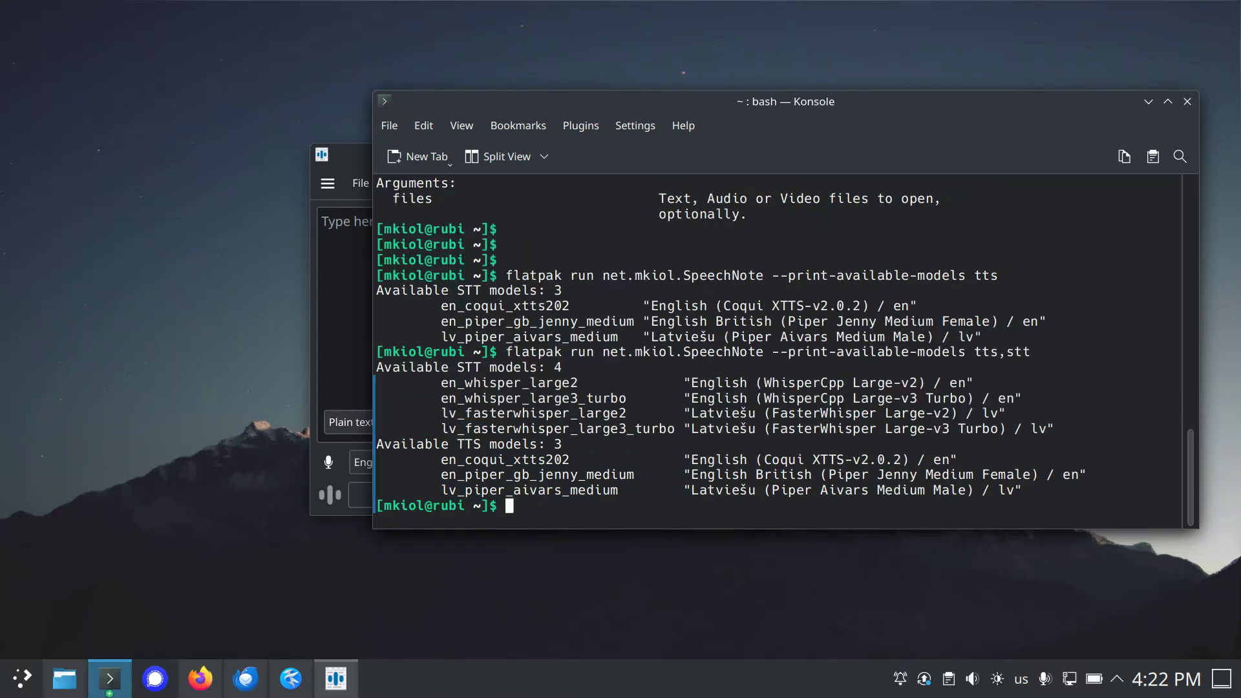
Print the active TTS model (en_piper_gb_jenny_medium) and the general state (3).
key("Up")
key("Up")
key("BackSpace")
key("BackSpace")
key("BackSpace")
key("BackSpace")
key("BackSpace")
key("BackSpace")
key("BackSpace")
key("BackSpace")
key("BackSpace")
key("BackSpace")
key("BackSpace")
key("BackSpace")
key("BackSpace")
key("BackSpace")
key("BackSpace")
key("BackSpace")
key("BackSpace")
key("BackSpace")
key("BackSpace")
type("ctive-model ")
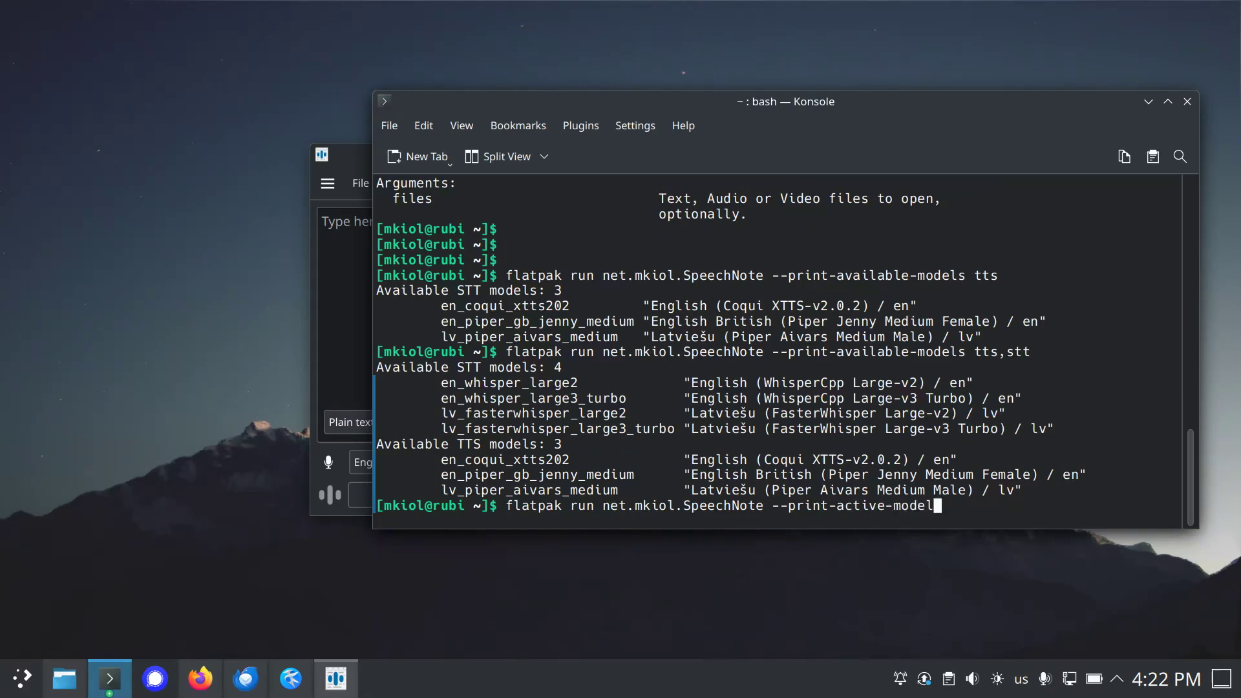
type("tts")
key("Return")
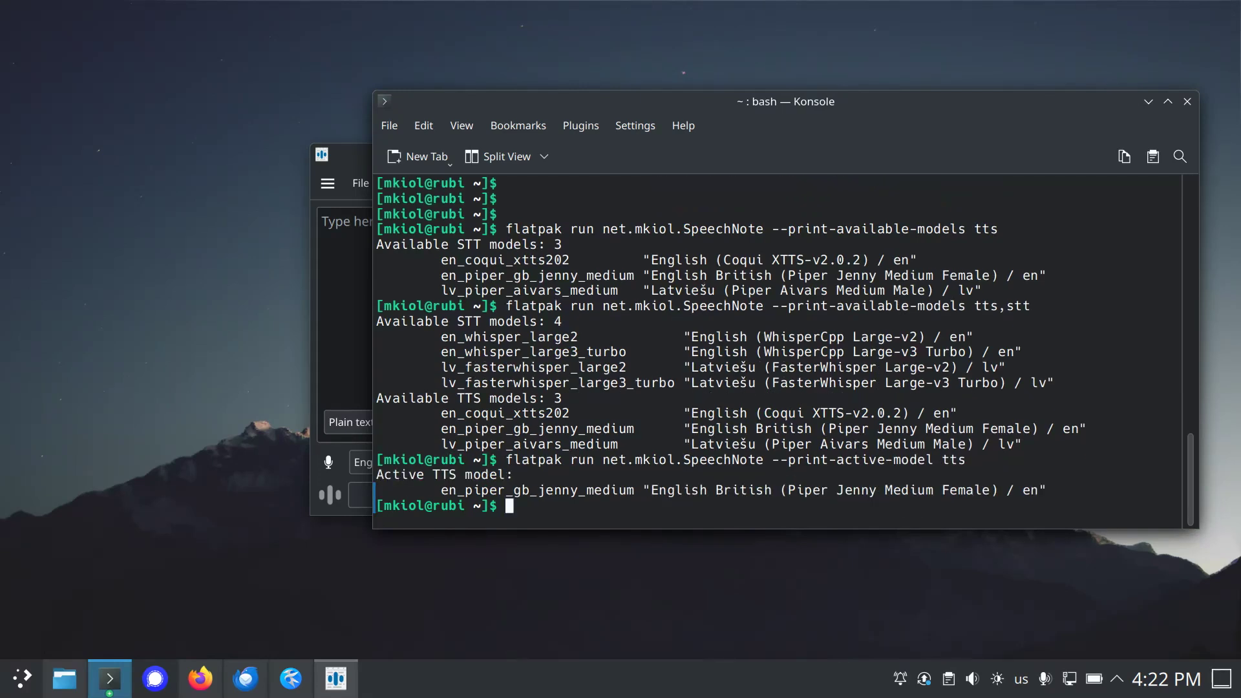
key("Up")
key("BackSpace")
key("BackSpace")
key("BackSpace")
key("BackSpace")
key("BackSpace")
key("BackSpace")
key("BackSpace")
key("BackSpace")
key("BackSpace")
key("BackSpace")
key("BackSpace")
key("BackSpace")
key("BackSpace")
key("BackSpace")
key("BackSpace")
key("BackSpace")
type("state ")
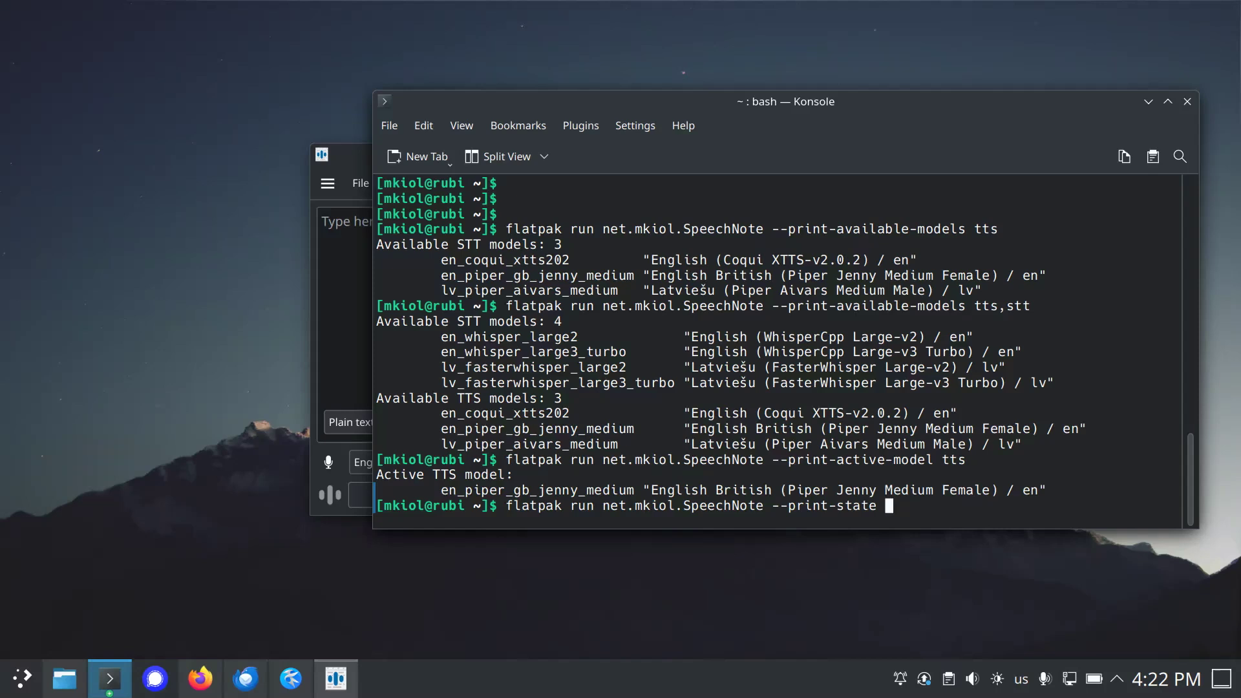
type("general")
key("Return")
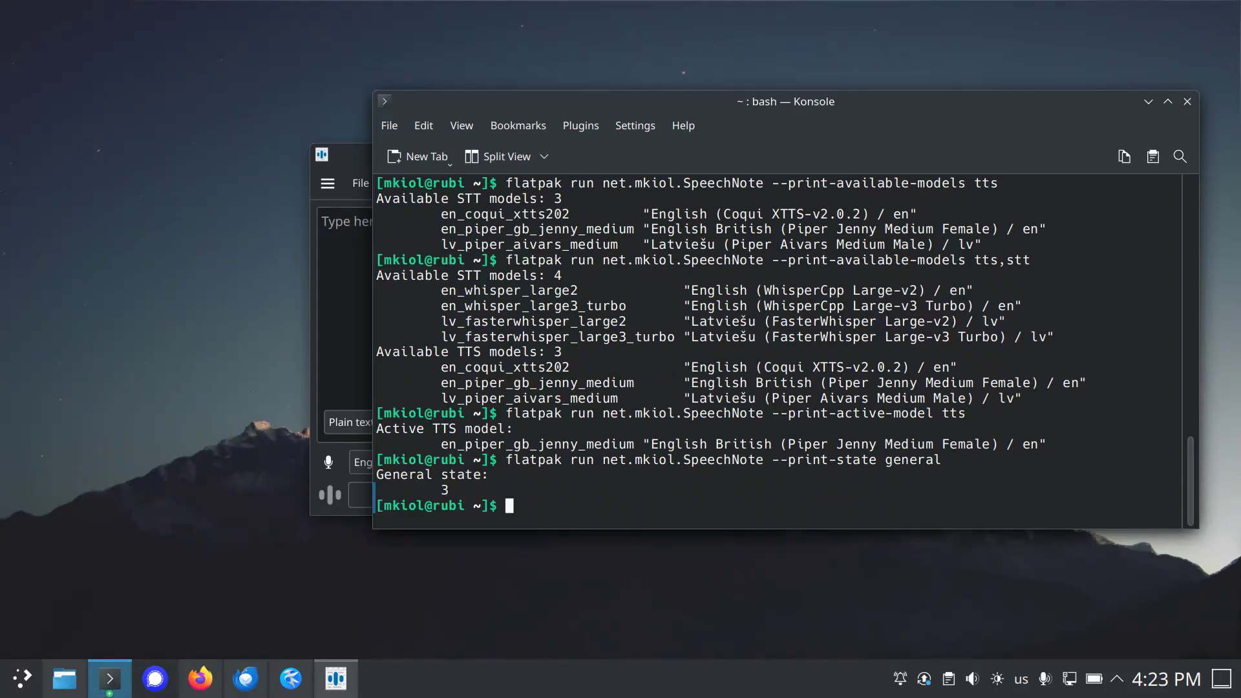
Expand net/mkiol/SpeechNote in QDBusViewer to inspect the interface's properties and methods, then close it.
left_click(1147, 102)
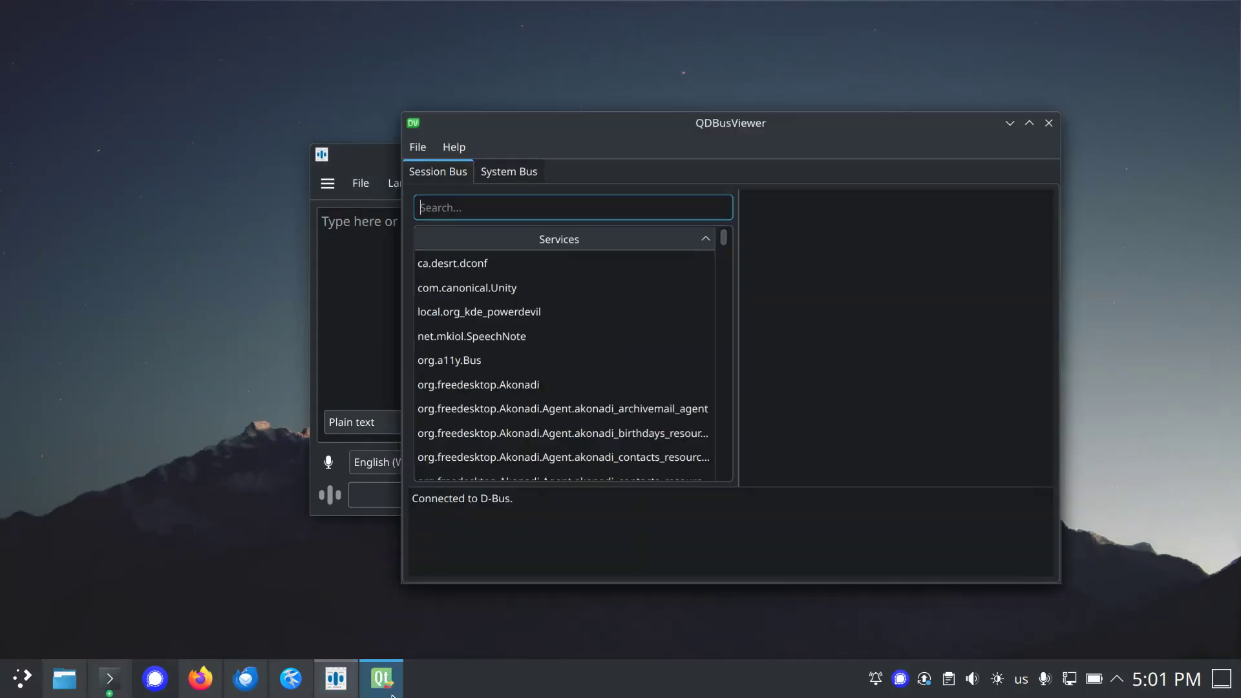
left_click(634, 337)
double_click(768, 263)
double_click(787, 321)
double_click(802, 379)
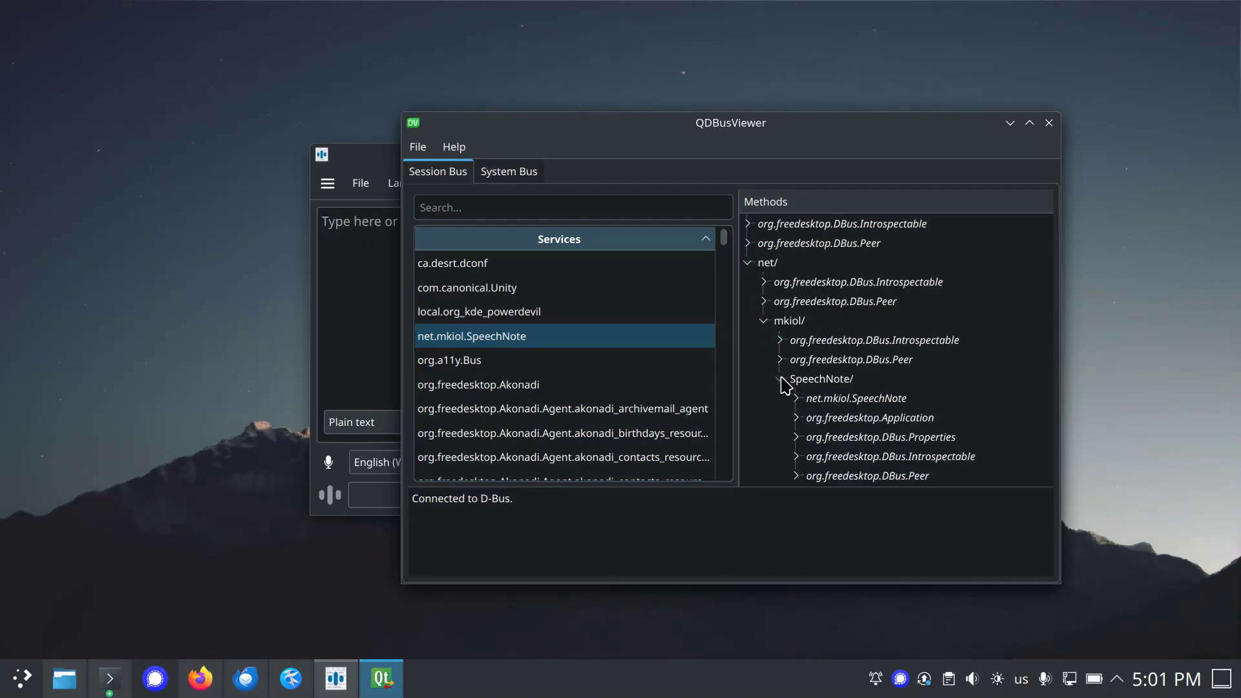
left_click(956, 398)
double_click(940, 398)
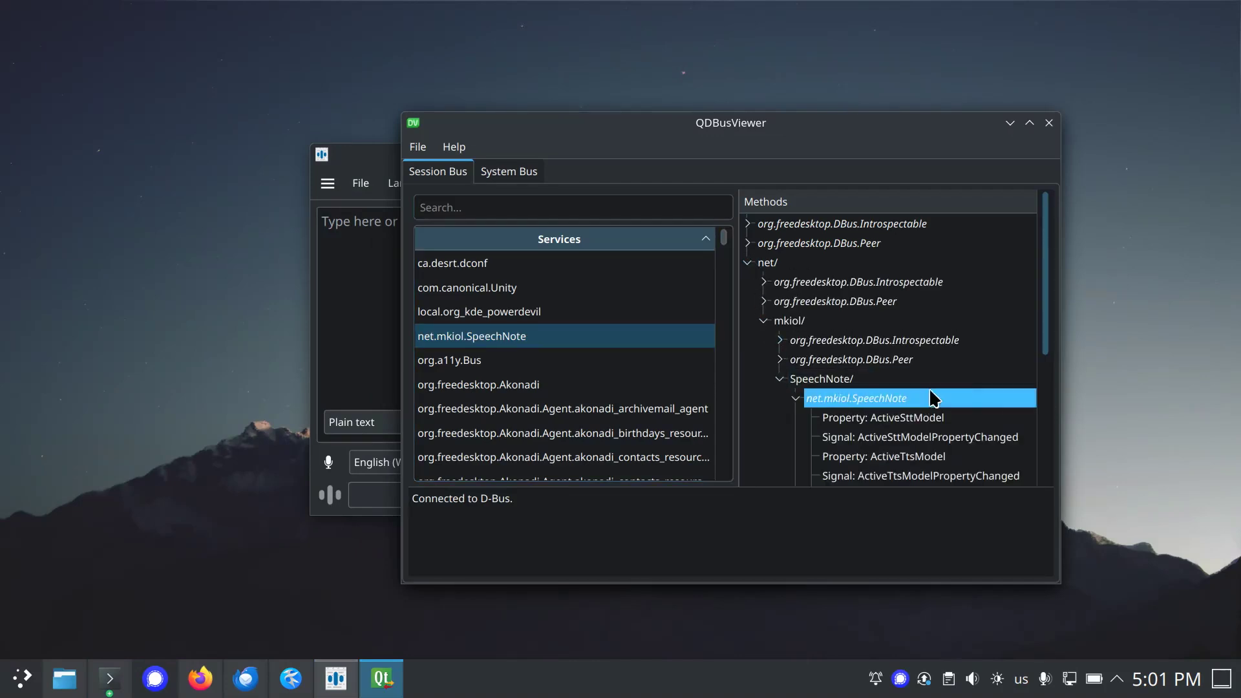
scroll(956, 381, "down", 3)
left_click_drag(1059, 353, 1099, 353)
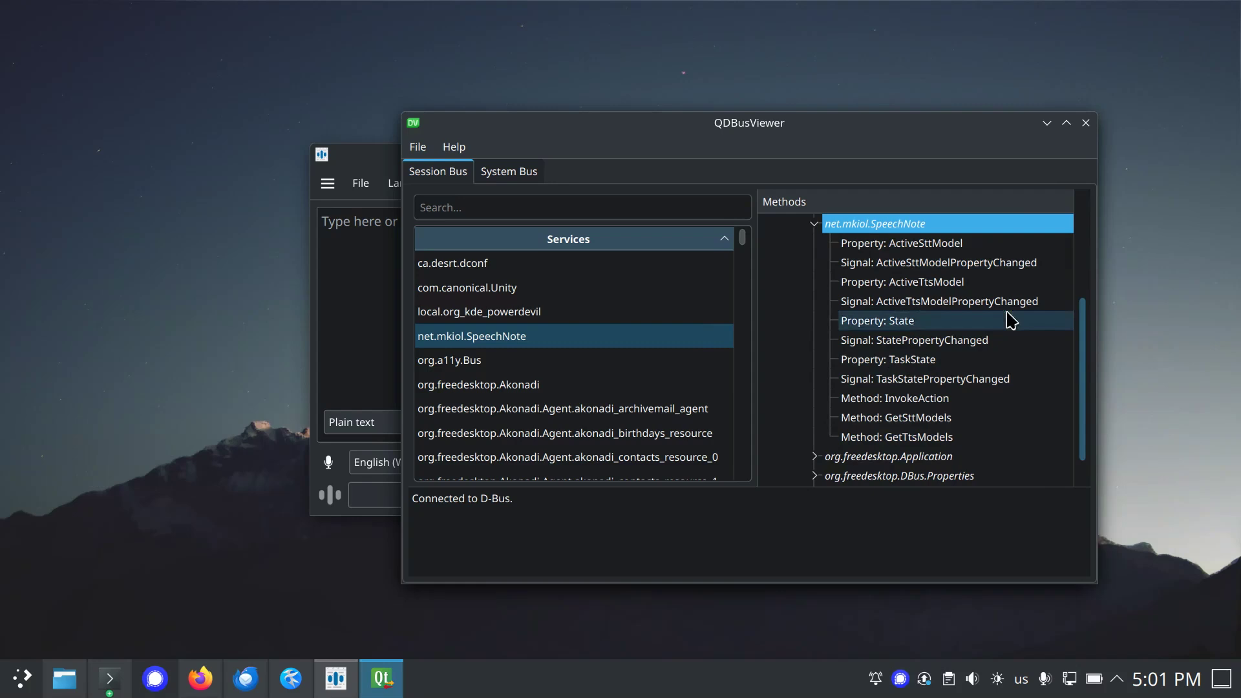
left_click(1086, 123)
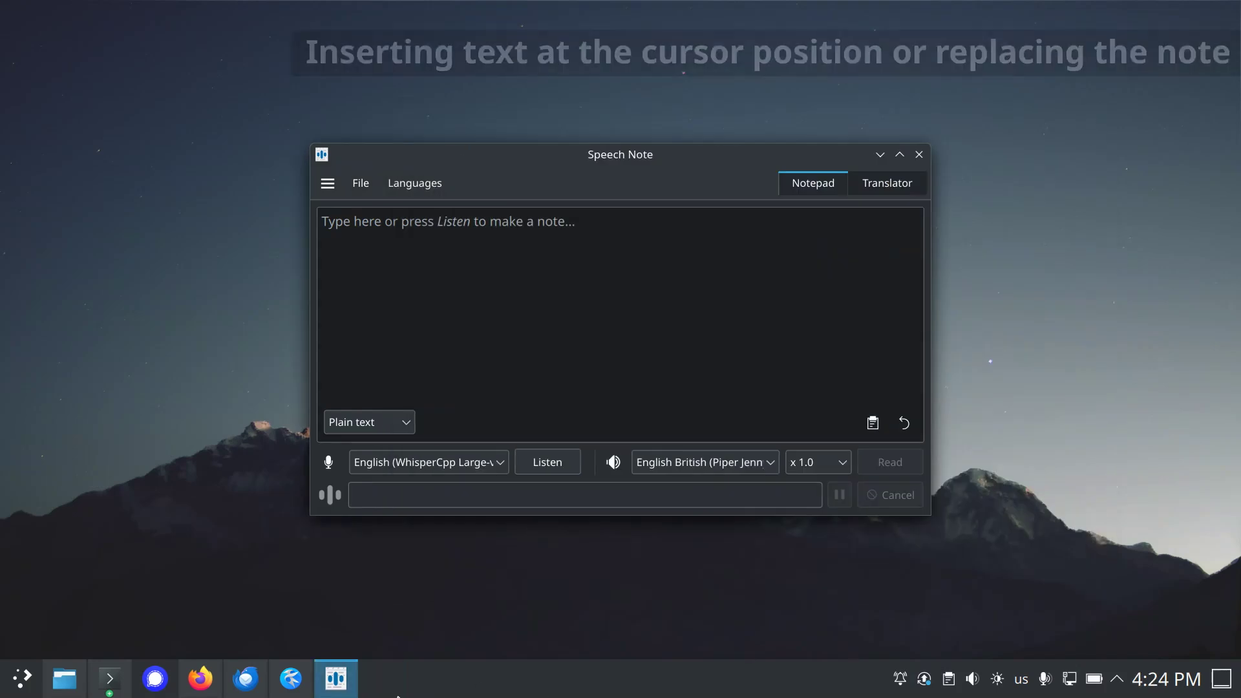
Dictate twice into the note, then set Text appending mode to Add at the cursor position.
left_click(556, 467)
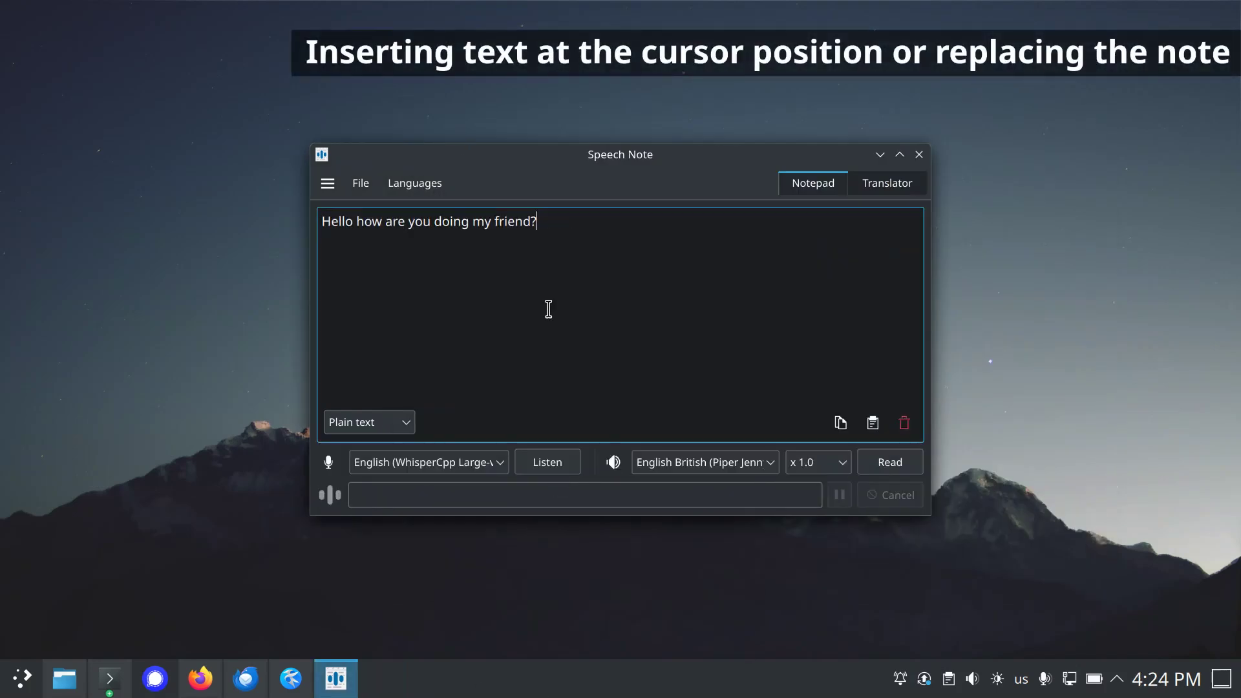
left_click(559, 469)
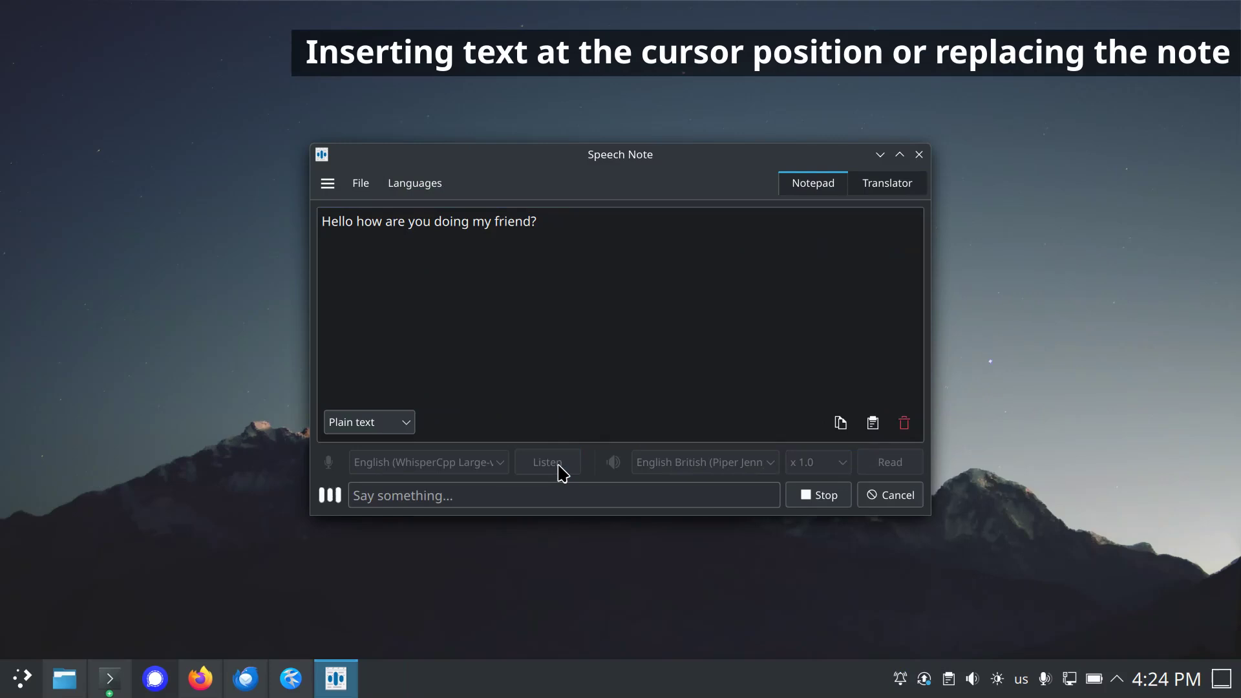
left_click(327, 183)
left_click(368, 245)
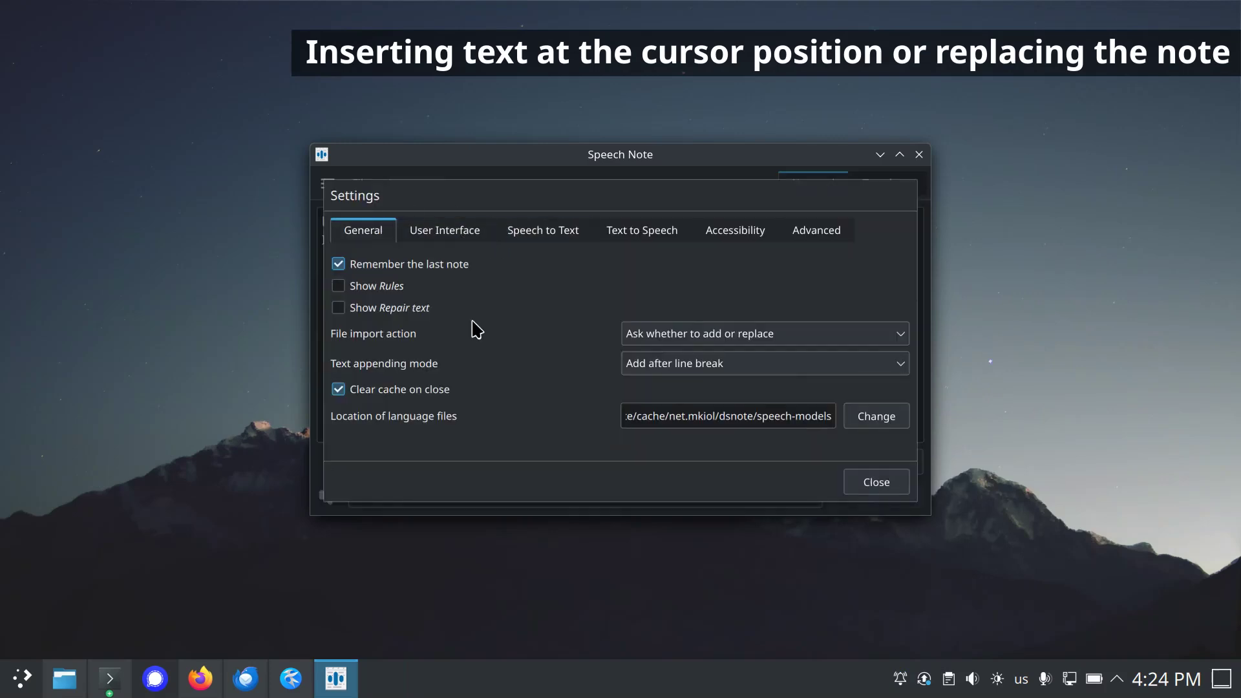
left_click(822, 371)
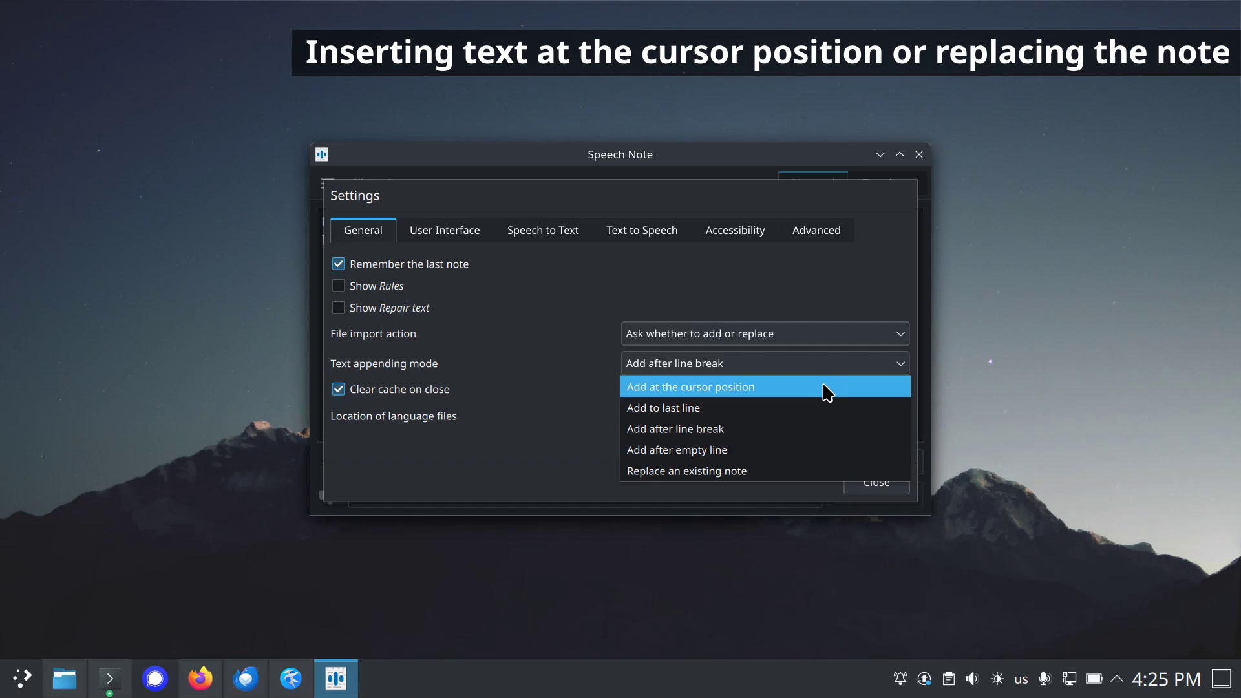
left_click(815, 388)
left_click(878, 486)
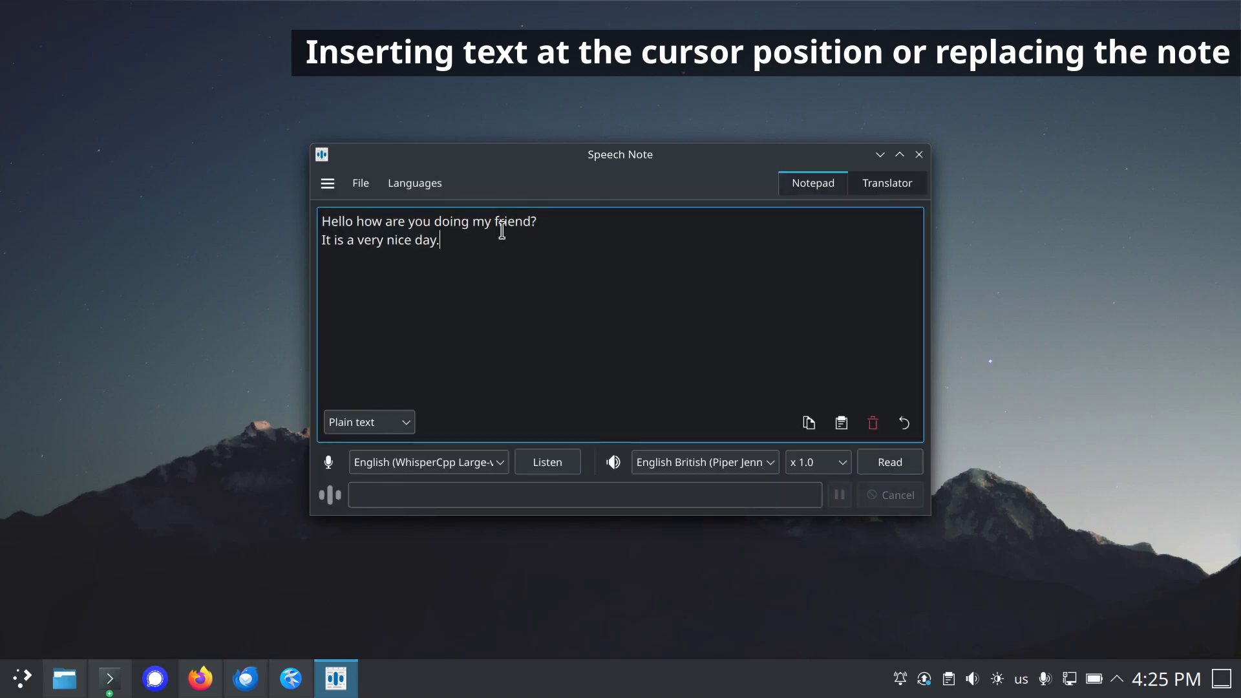
Dictate text at the caret position, adding more after the word Hello.
left_click(564, 471)
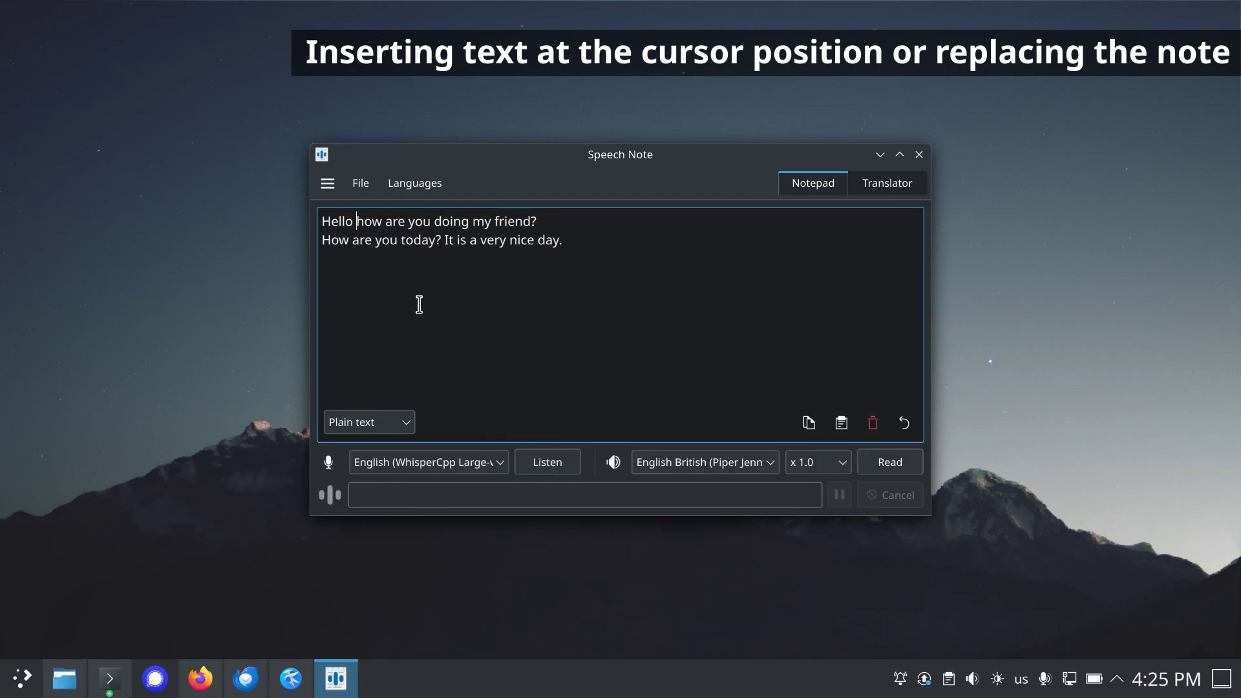
left_click(565, 465)
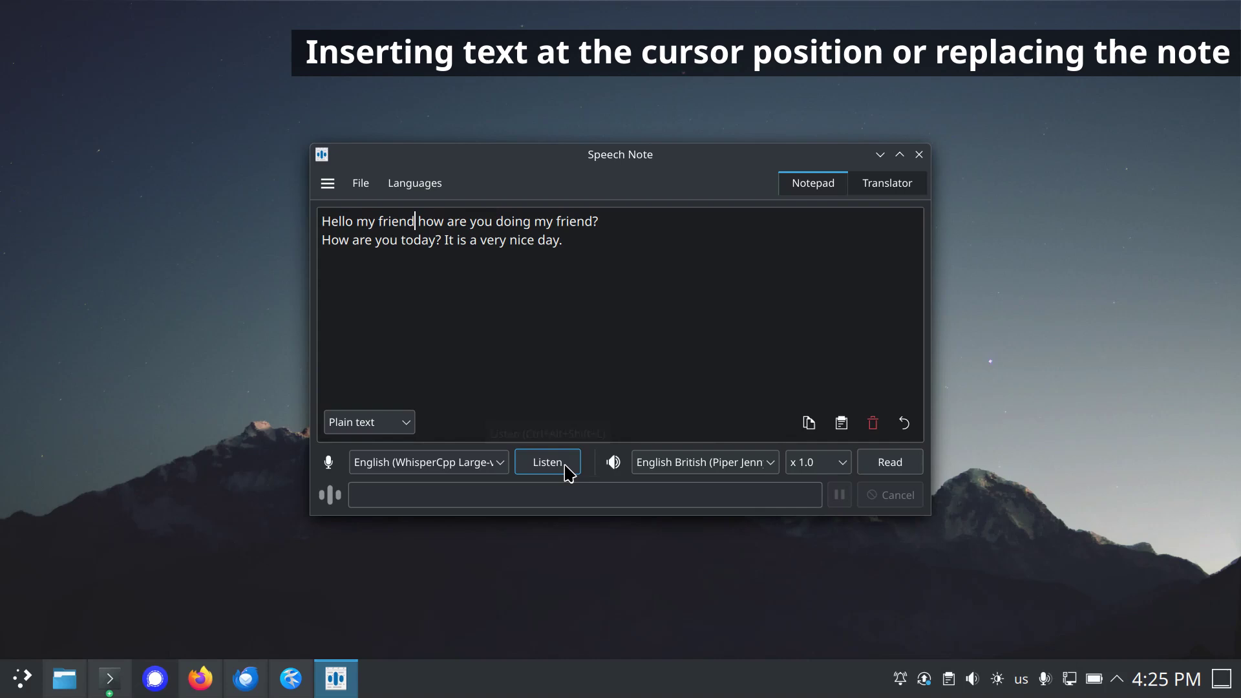
left_click(670, 250)
Switch Text appending mode to Replace an existing note and dictate a replacement note.
left_click(328, 183)
left_click(362, 210)
left_click(824, 367)
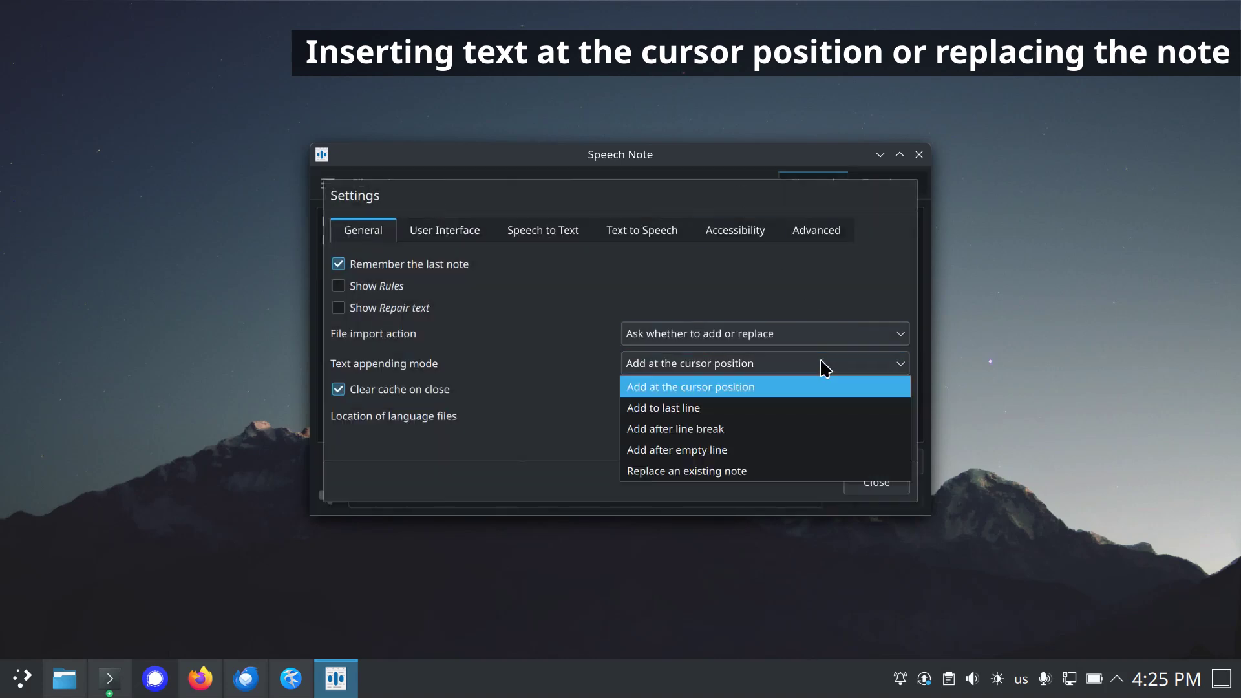
left_click(793, 472)
left_click(875, 481)
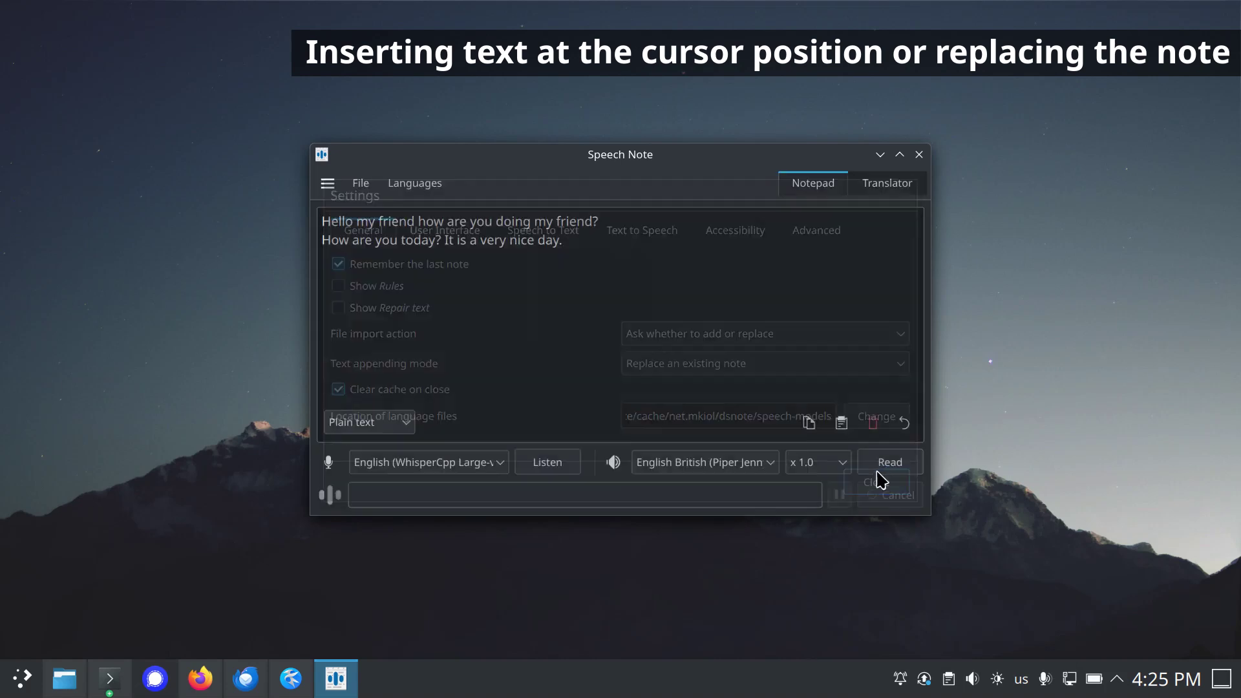
left_click(560, 464)
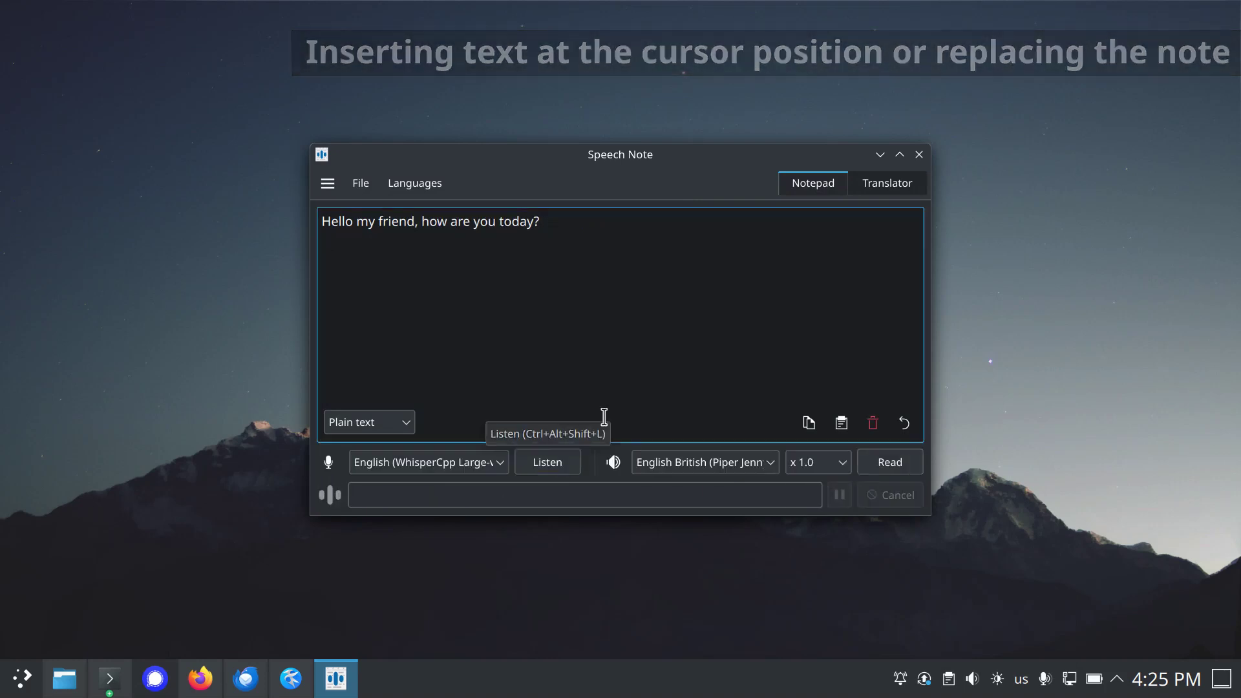
Clear the note and set WhisperCpp's hardware accelerator to Vulkan on the RTX 2070 SUPER.
left_click(872, 422)
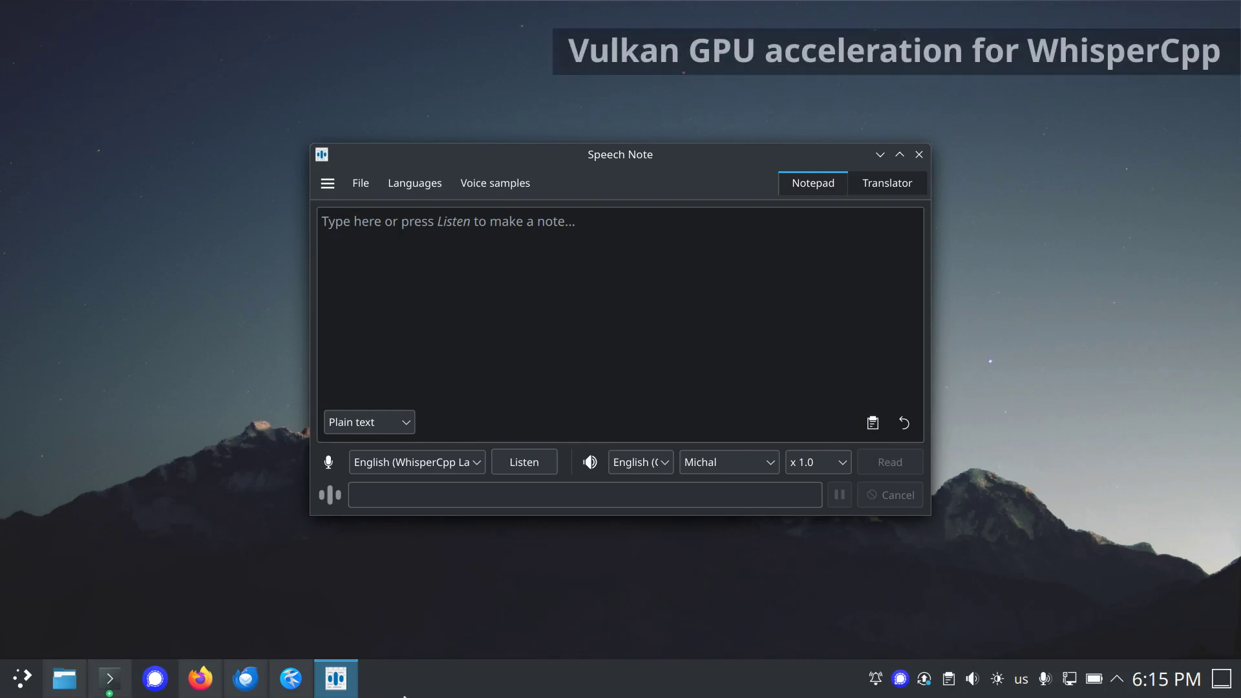
left_click(434, 285)
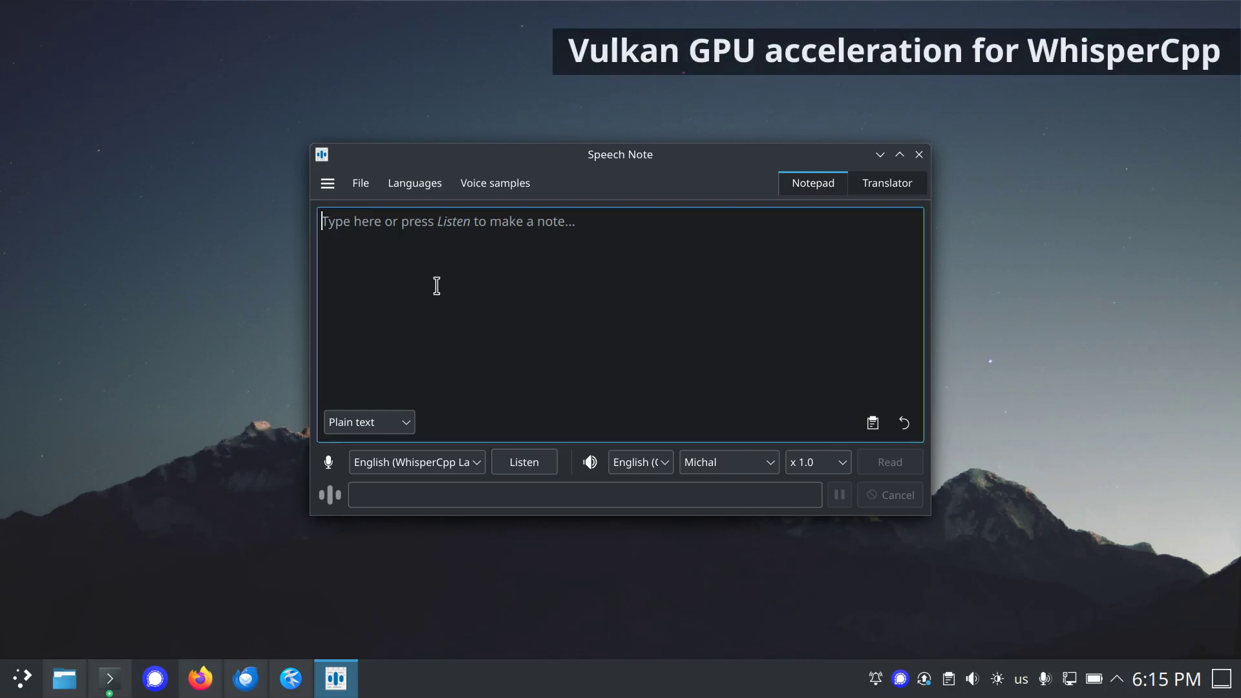
left_click(329, 189)
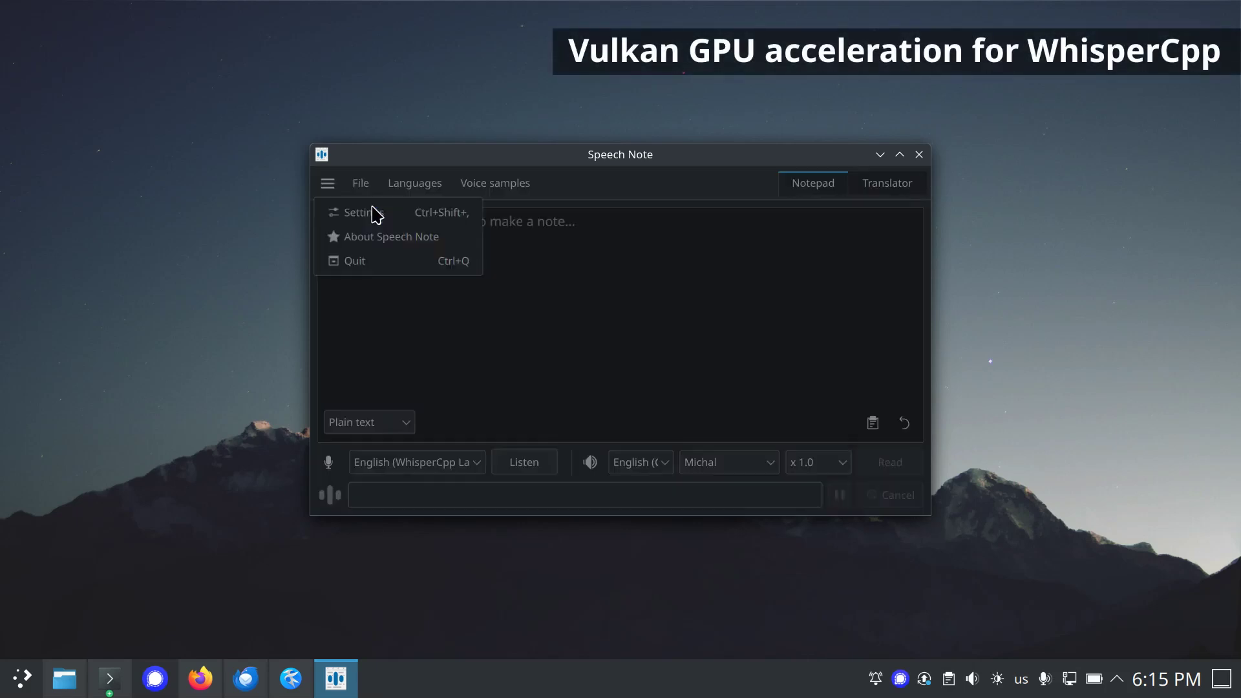
left_click(376, 213)
left_click(540, 232)
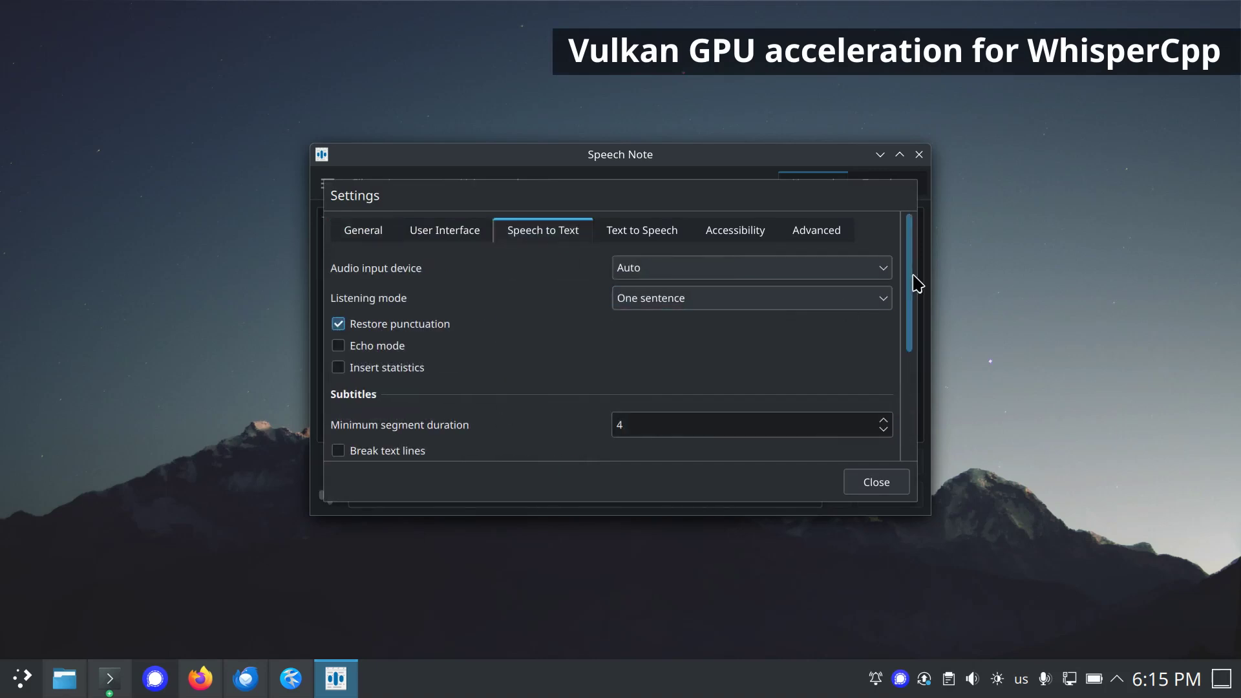
left_click_drag(913, 275, 928, 405)
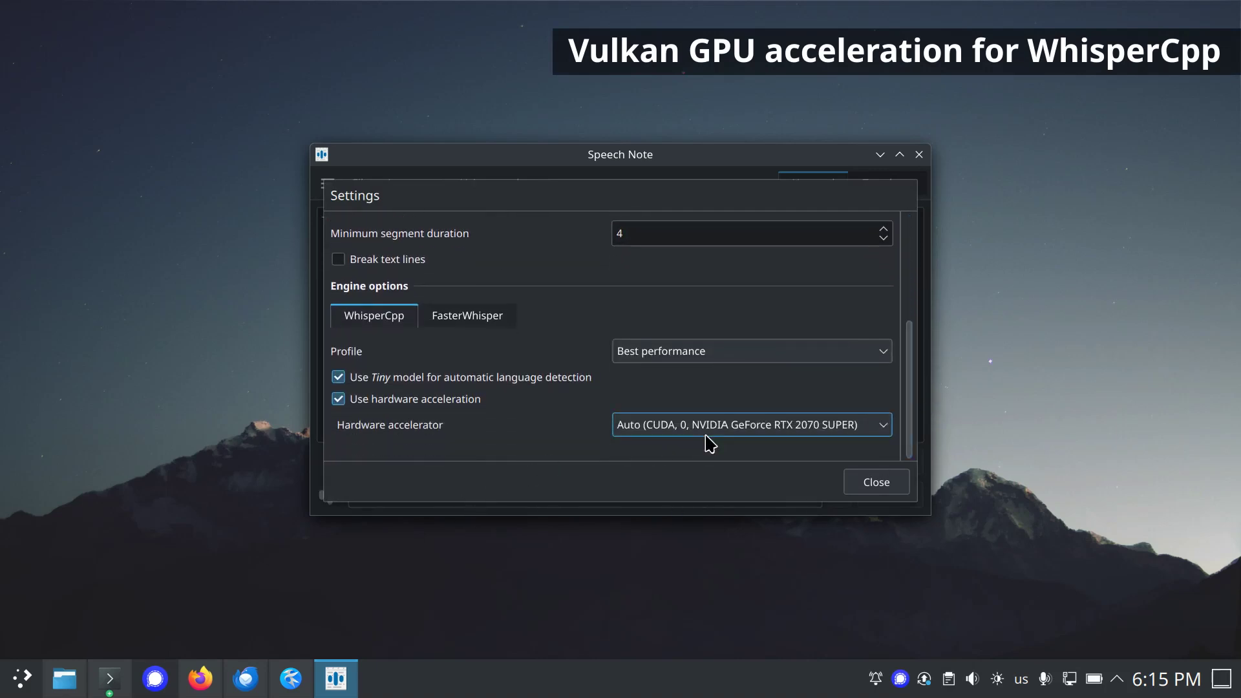
left_click(734, 431)
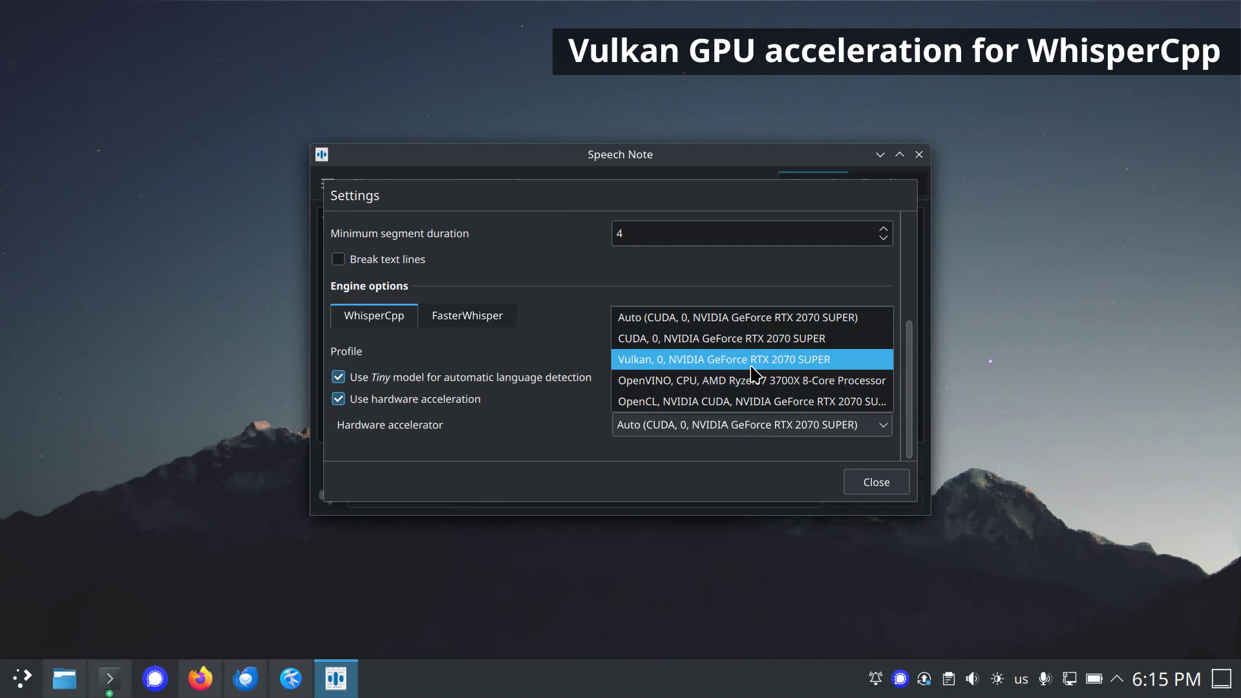
left_click(876, 366)
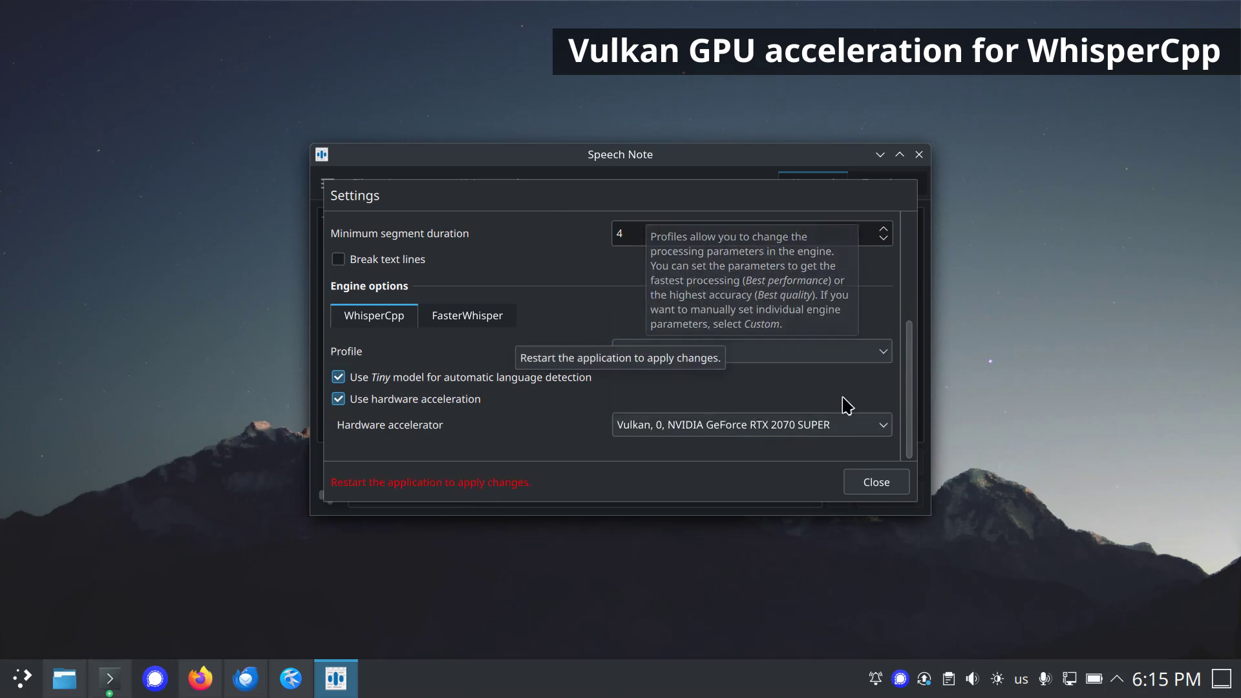
left_click(874, 483)
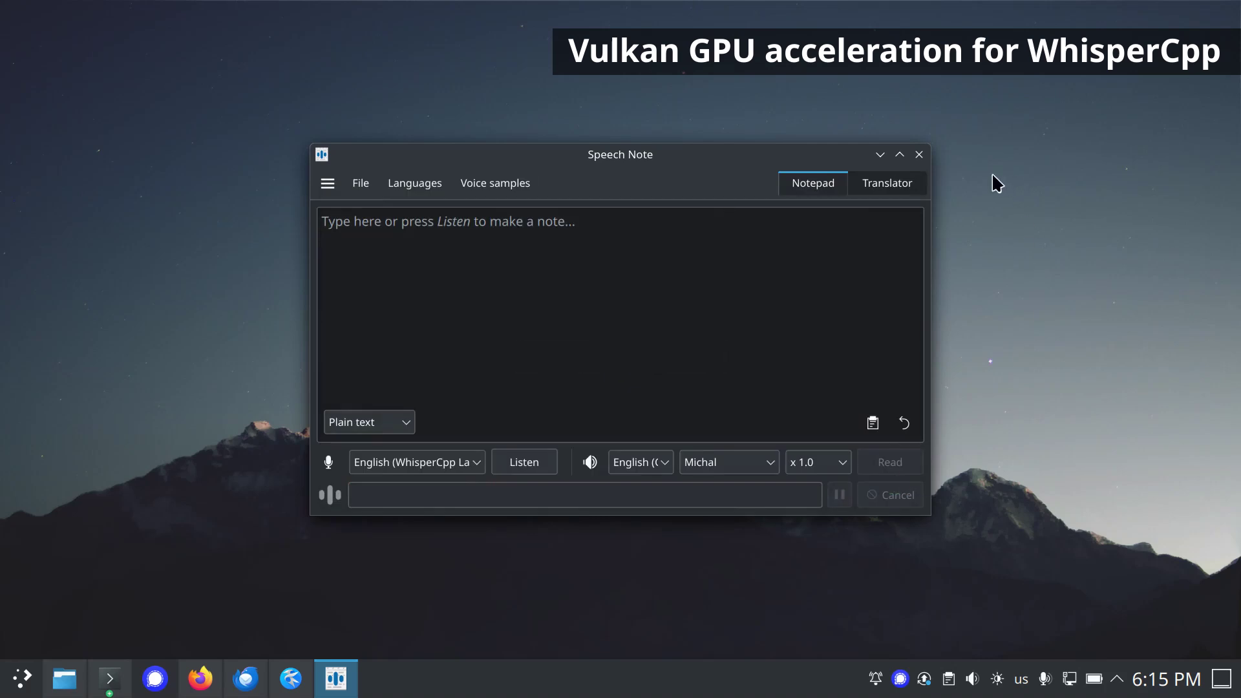
Restart Speech Note, recheck the Speech to Text settings, then test a dictation and clear it.
left_click(918, 154)
left_click(340, 679)
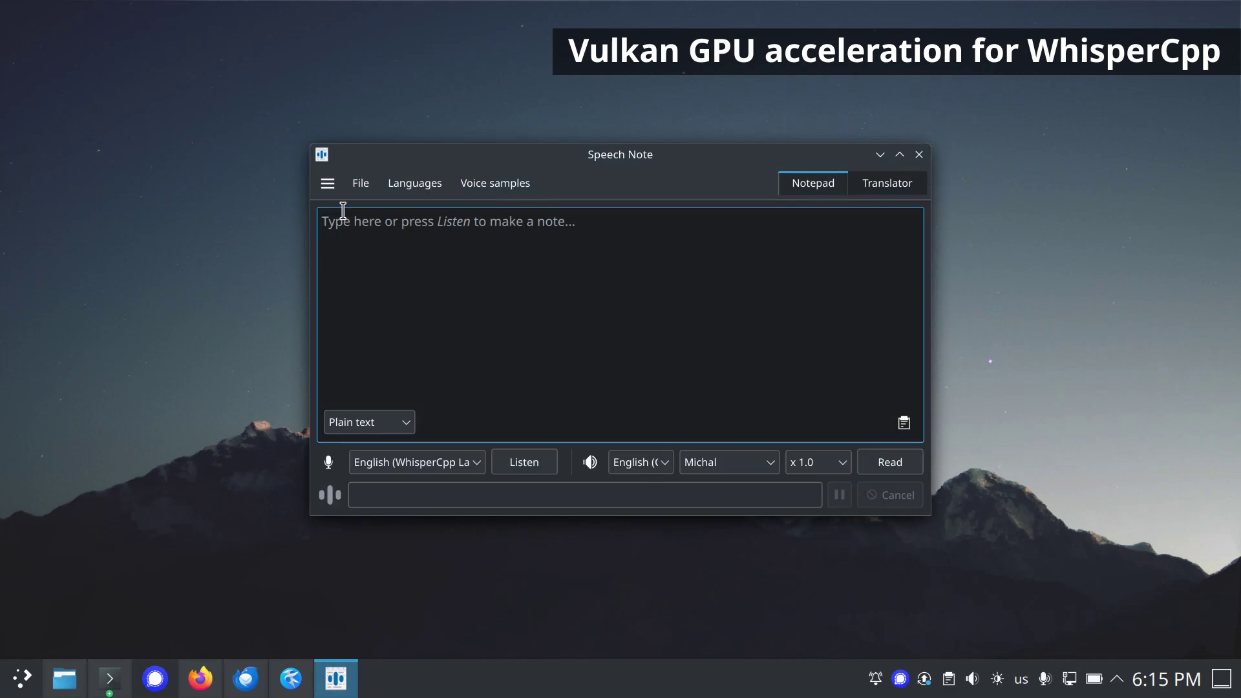
left_click(328, 188)
left_click(379, 214)
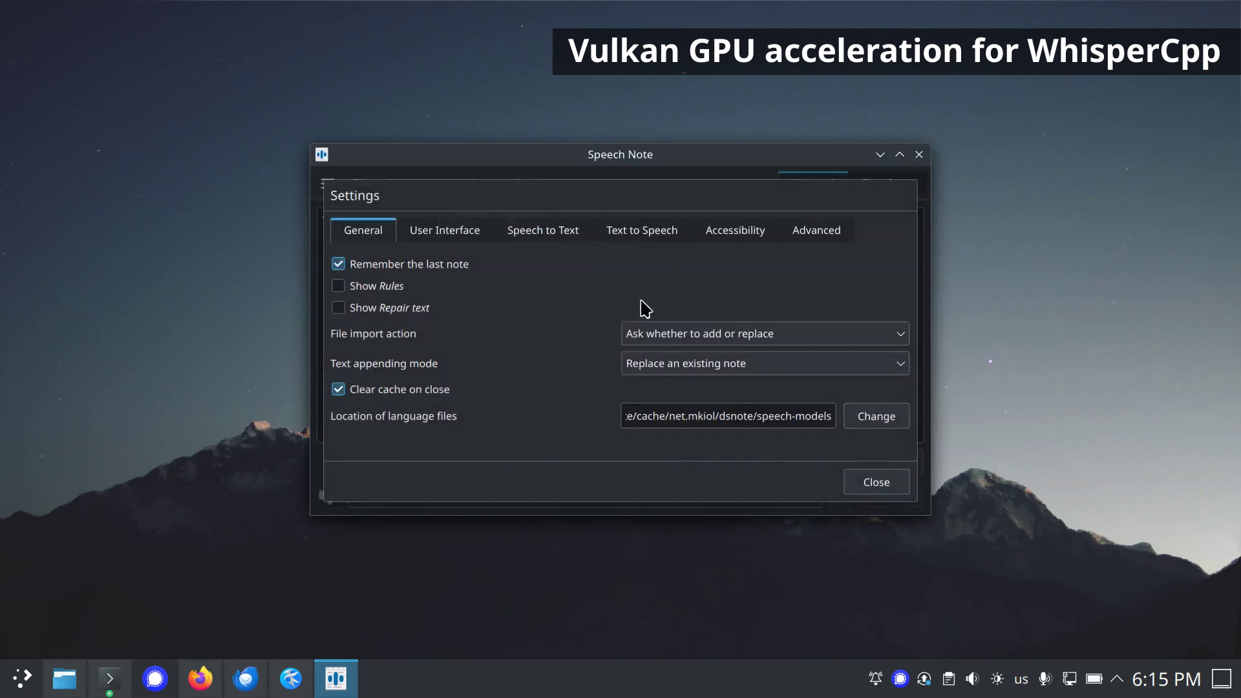
left_click(527, 231)
left_click_drag(908, 324, 899, 447)
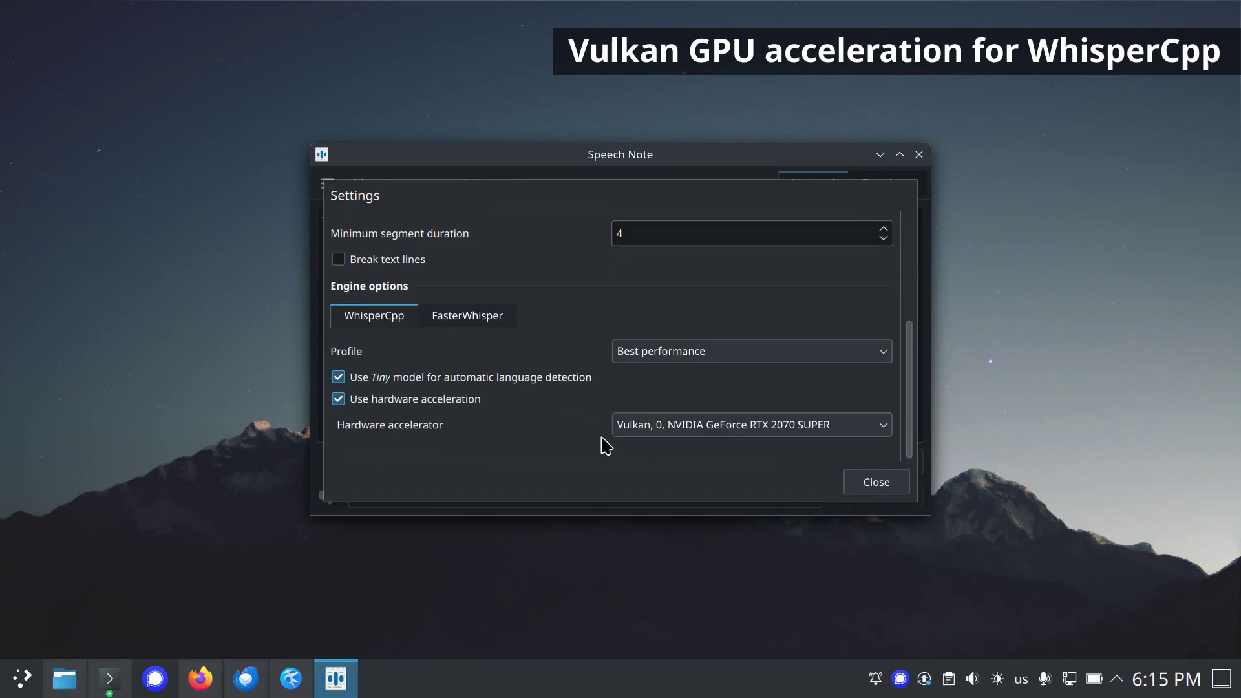
left_click(875, 491)
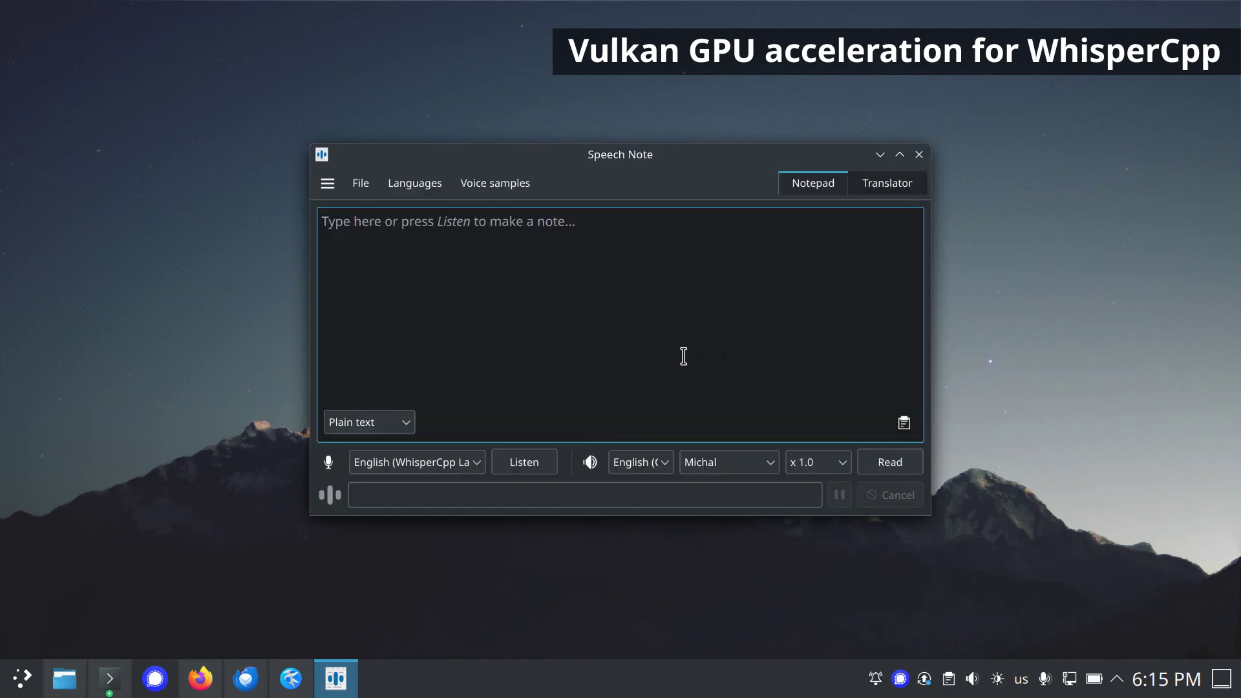
left_click(522, 463)
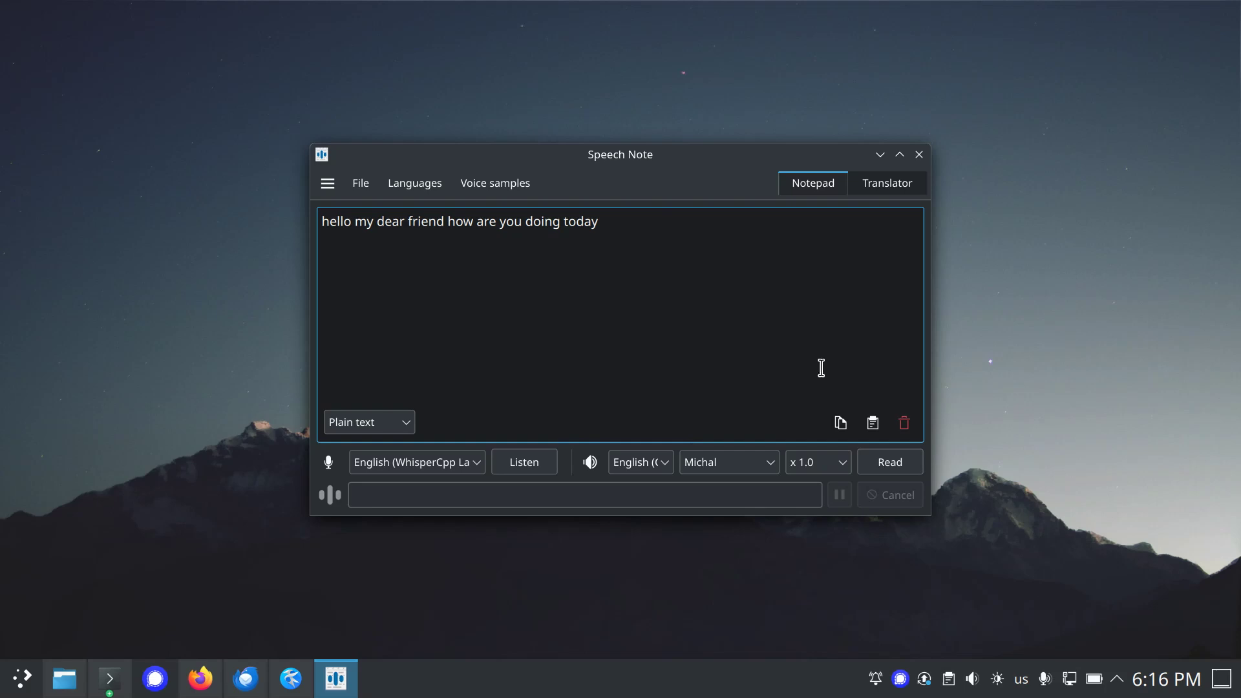
left_click(903, 422)
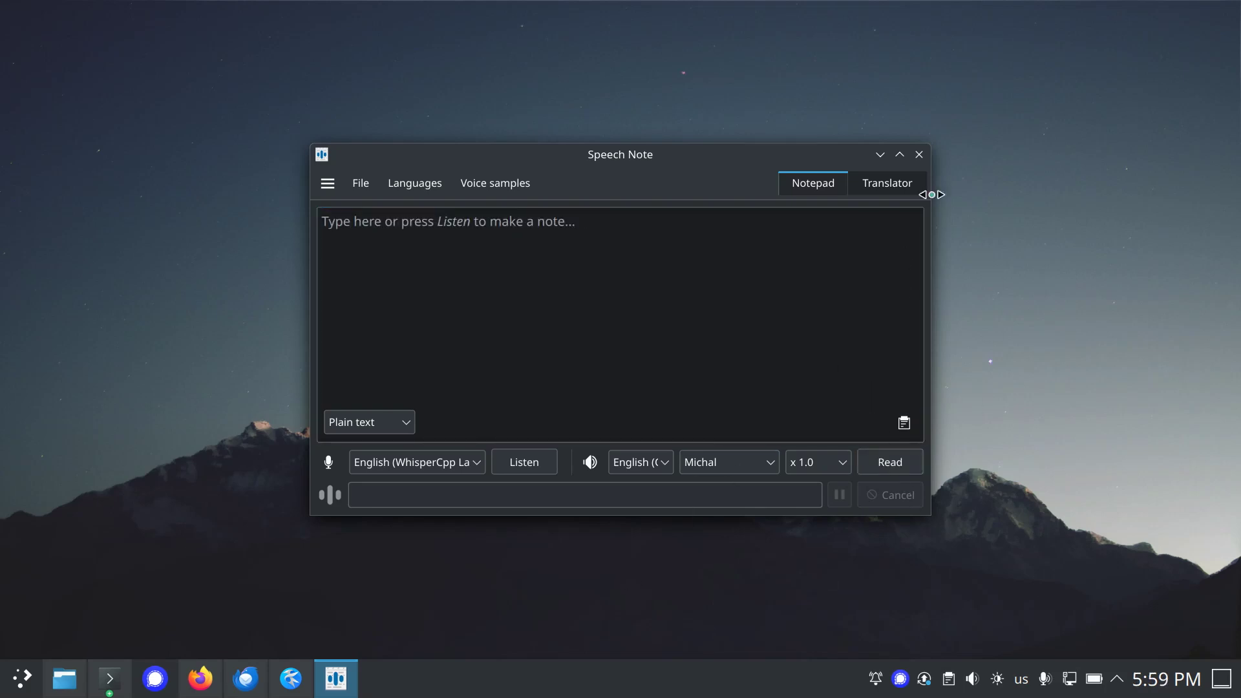
left_click(918, 155)
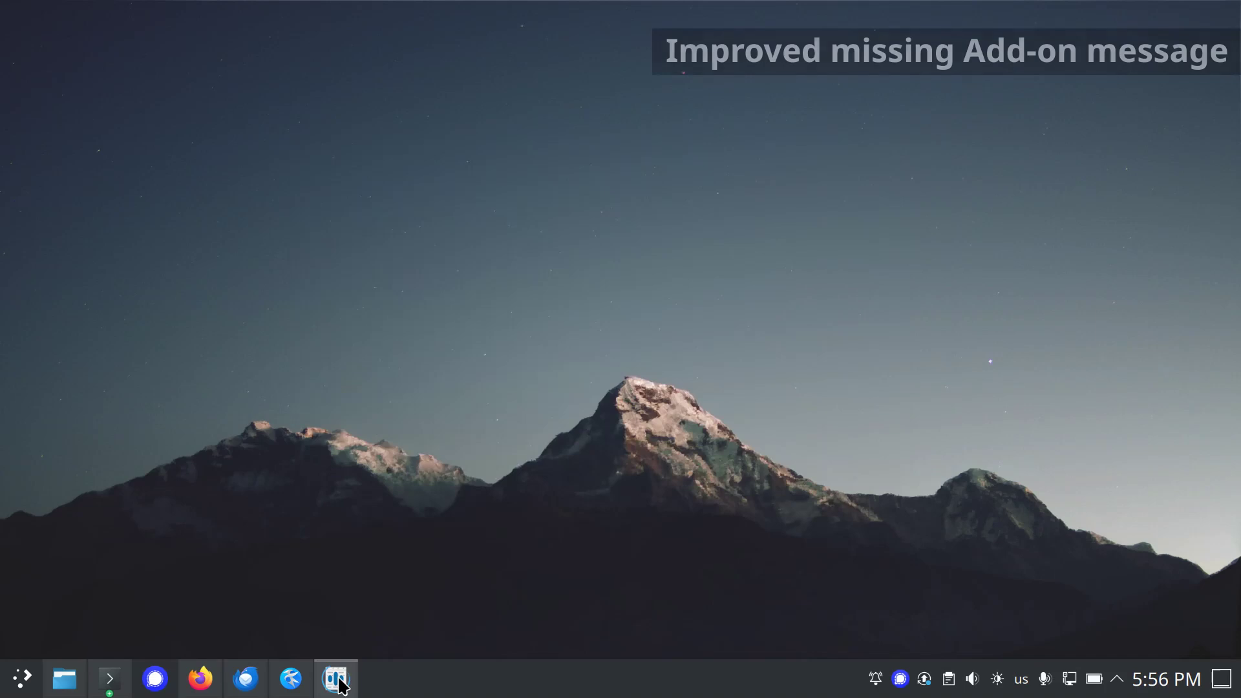
left_click(337, 677)
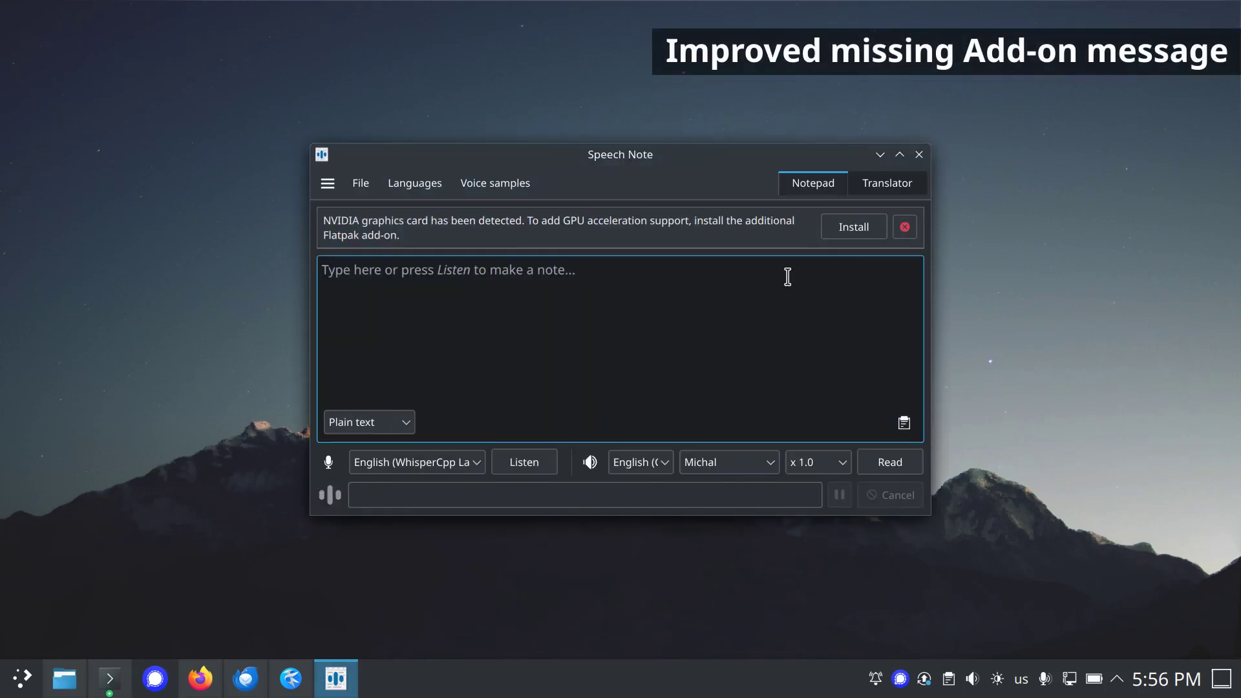
left_click(884, 233)
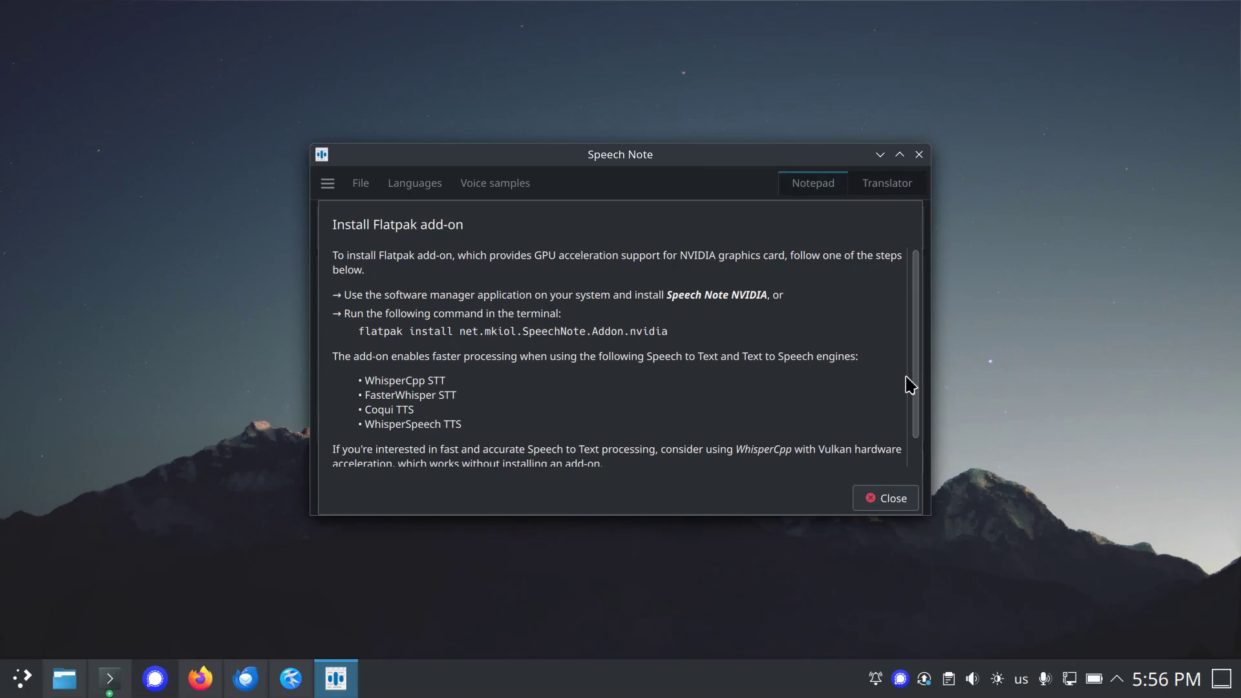
left_click(886, 498)
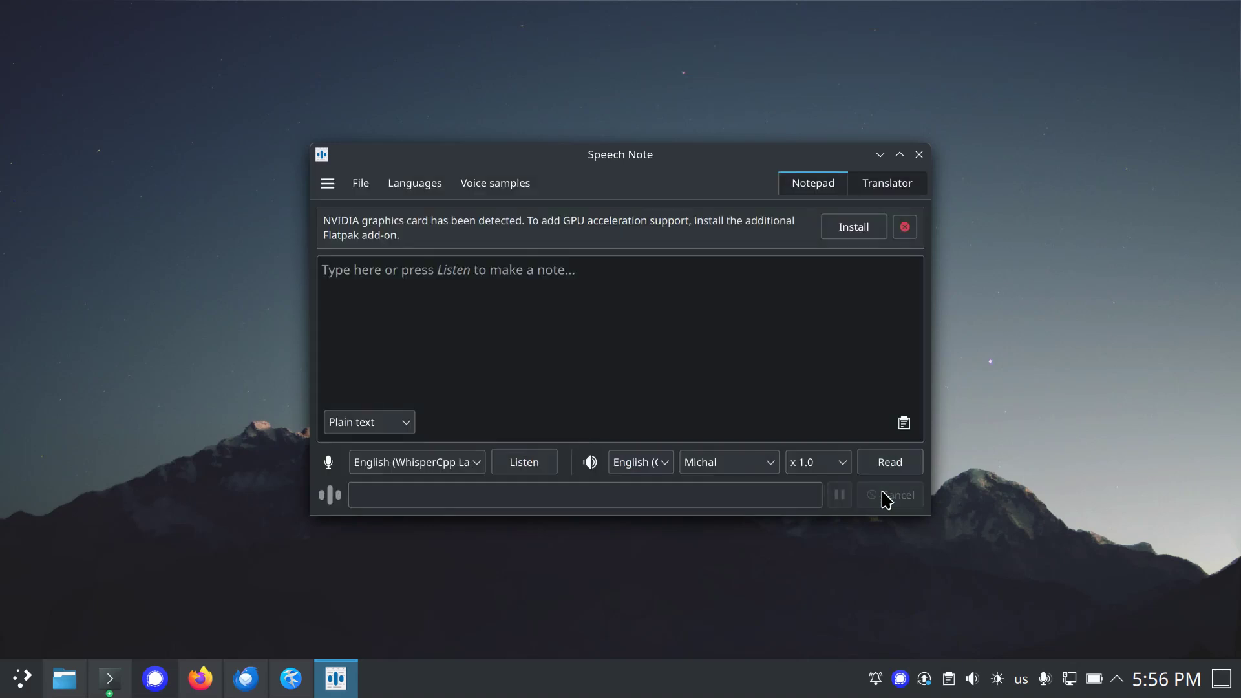
left_click(918, 155)
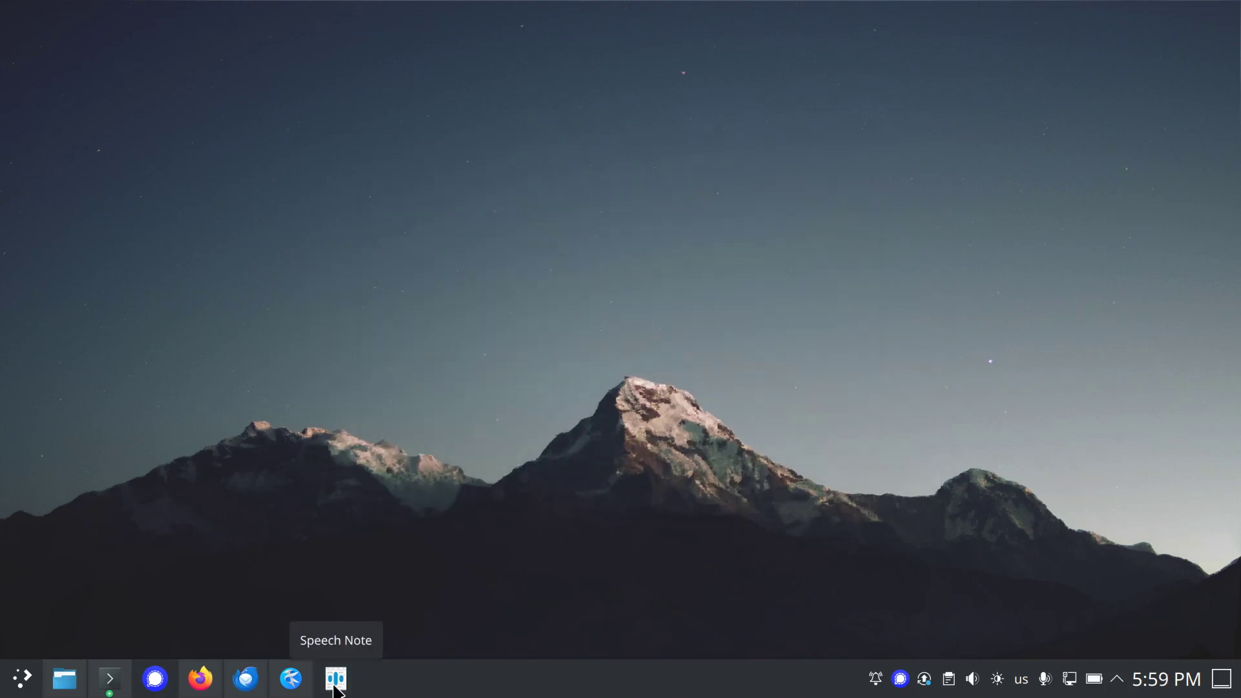
left_click(335, 678)
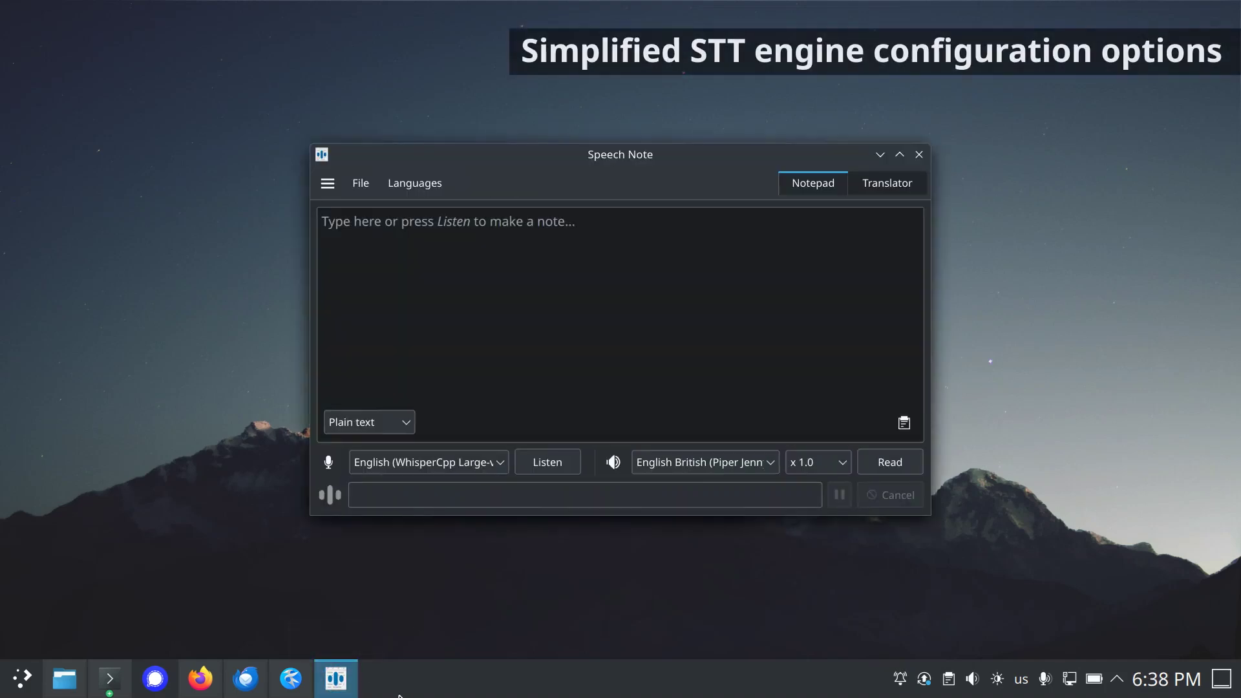
left_click(327, 183)
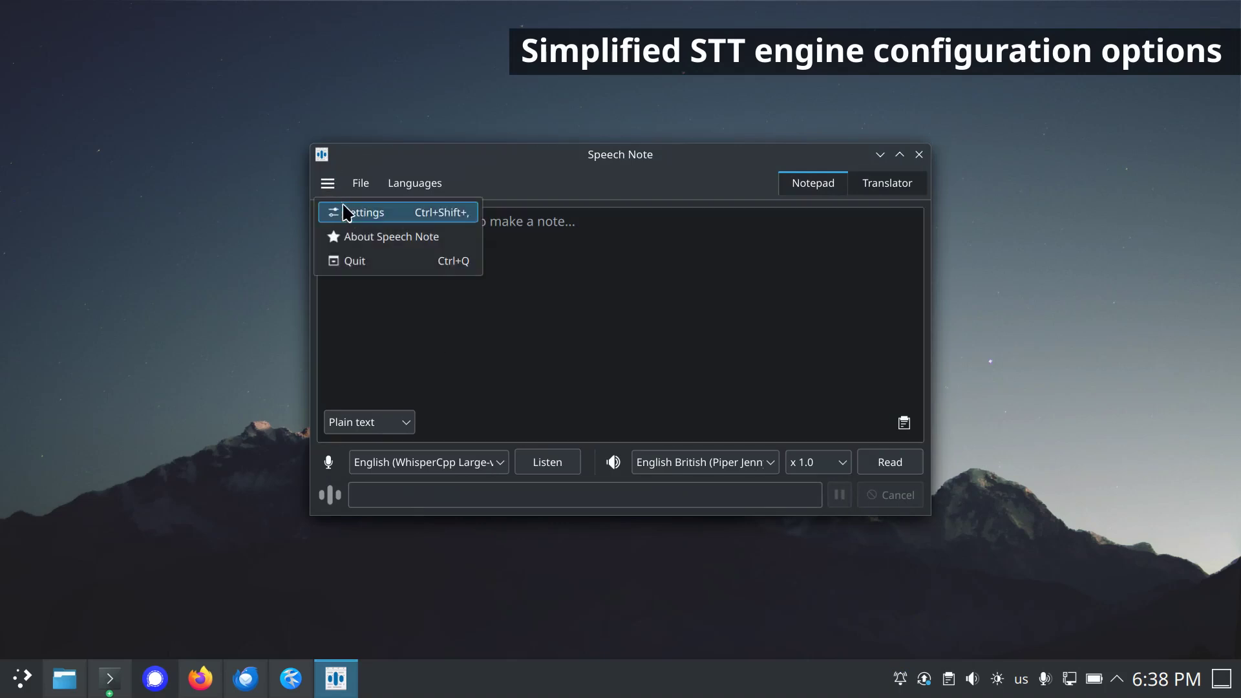
left_click(346, 208)
left_click(541, 232)
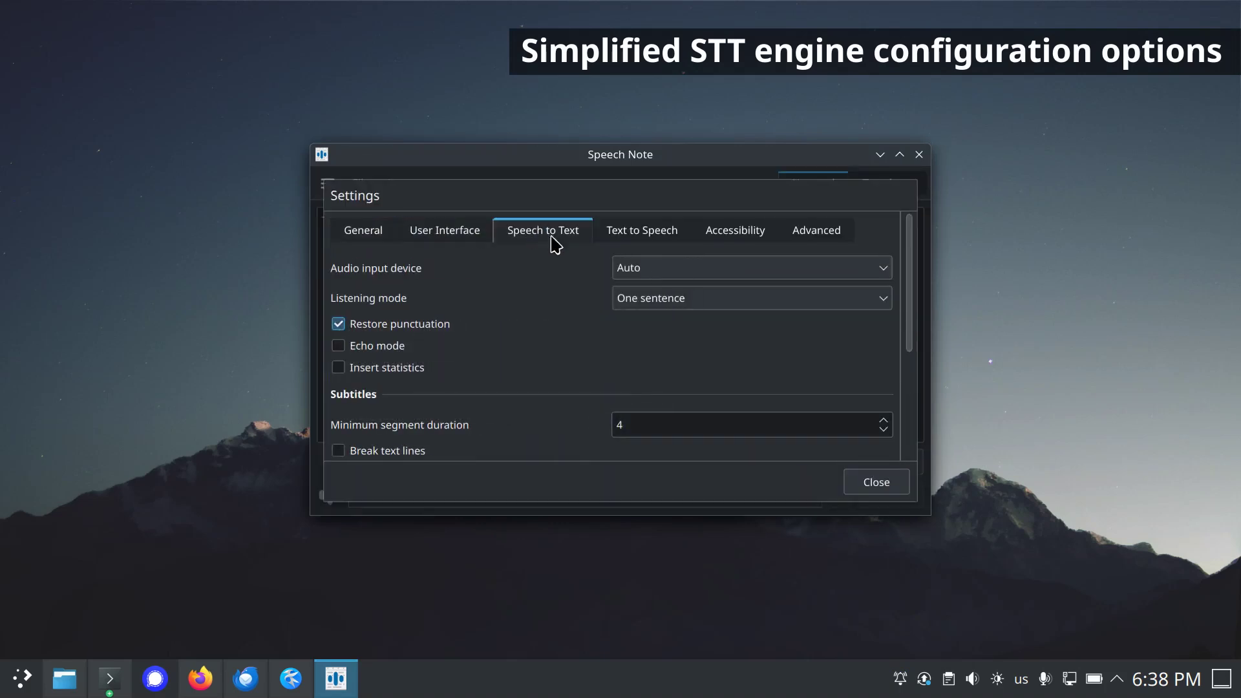
scroll(560, 360, "down", 5)
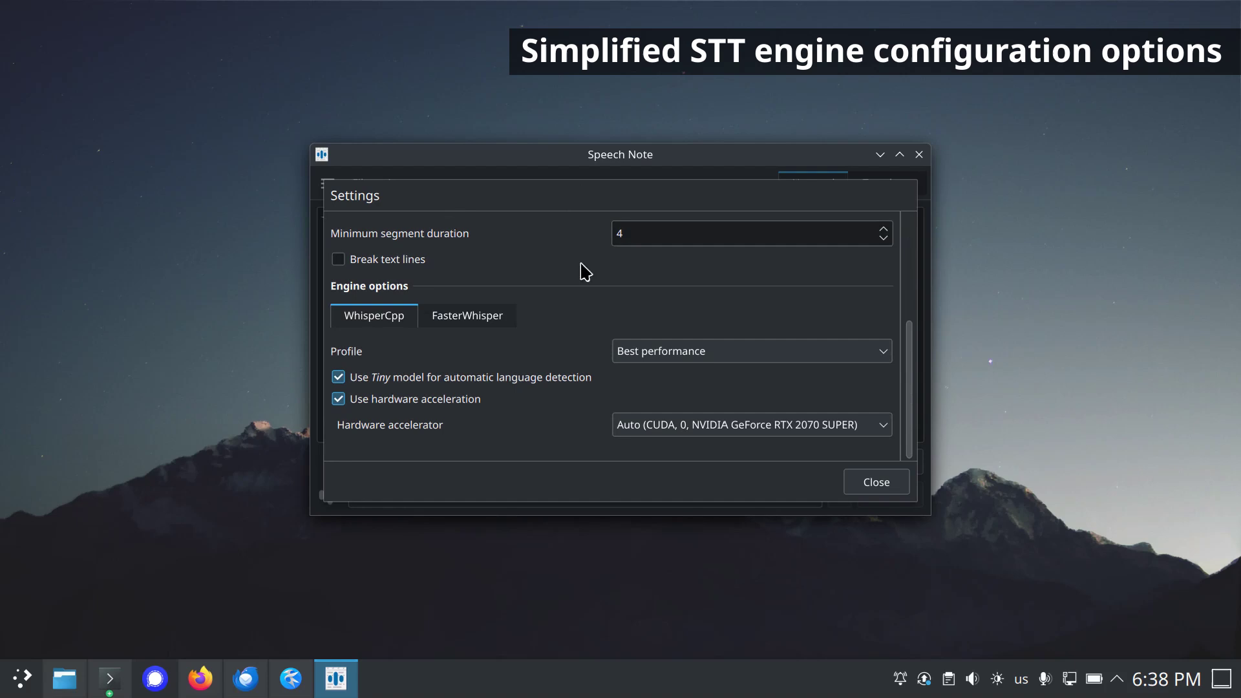
left_click(839, 358)
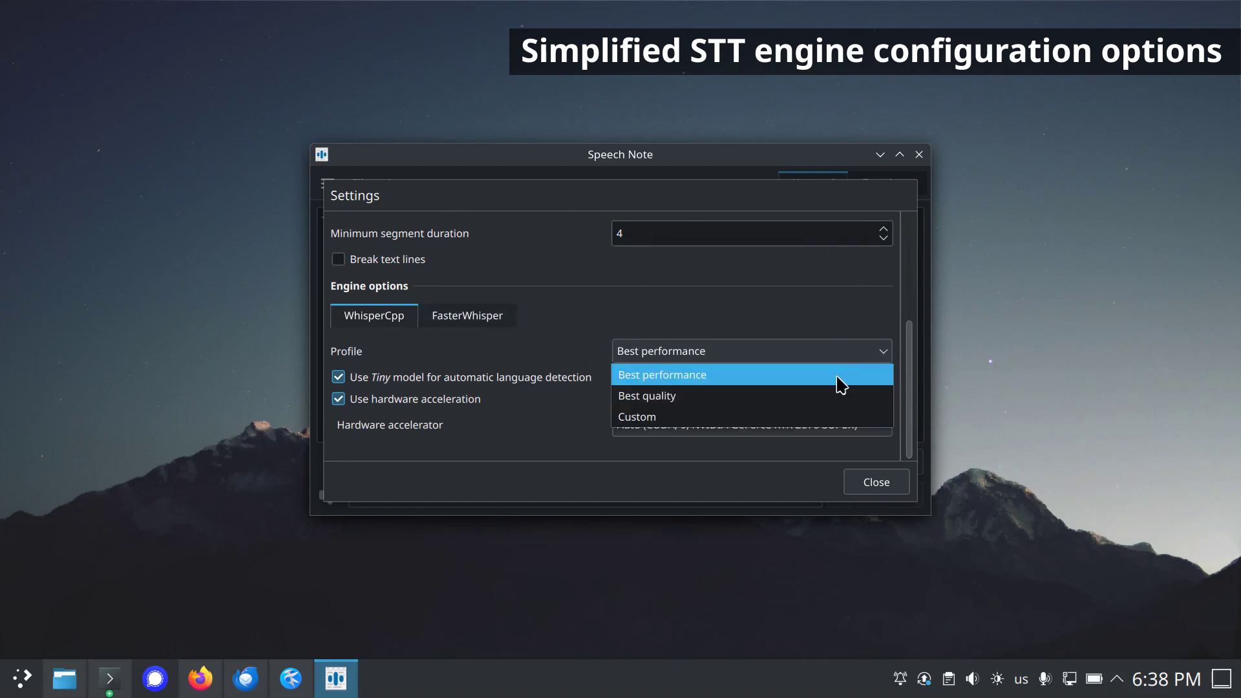
left_click(839, 397)
left_click(837, 355)
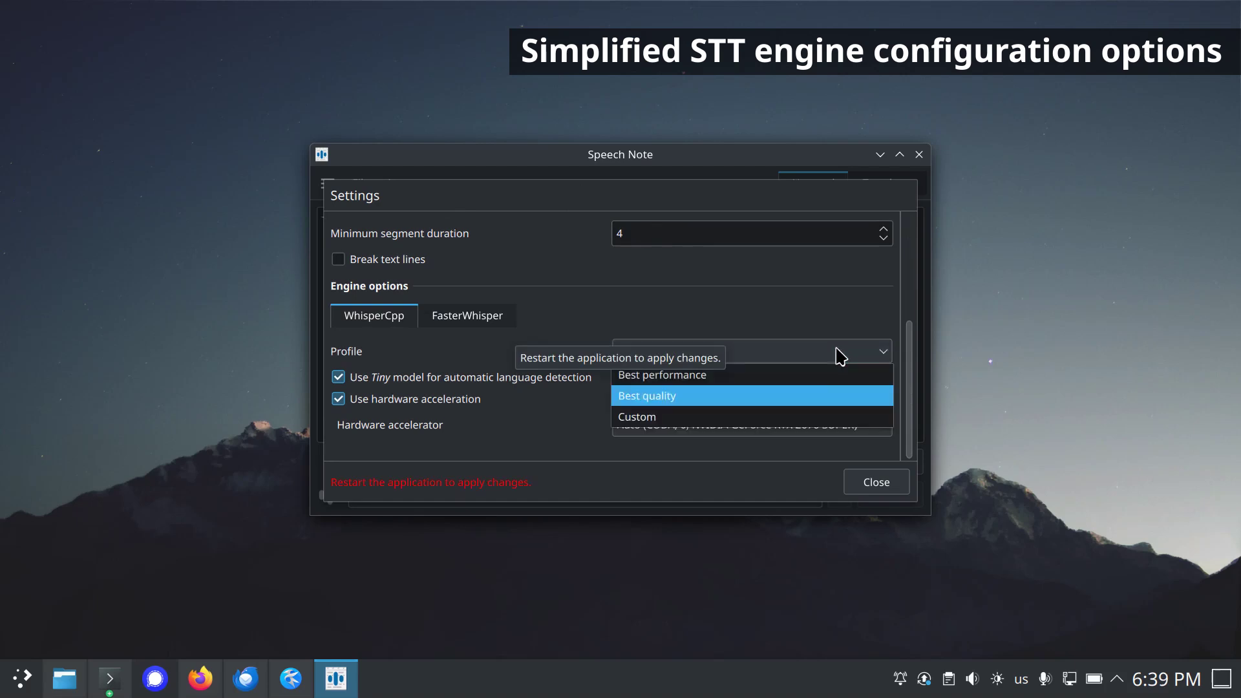
left_click(839, 375)
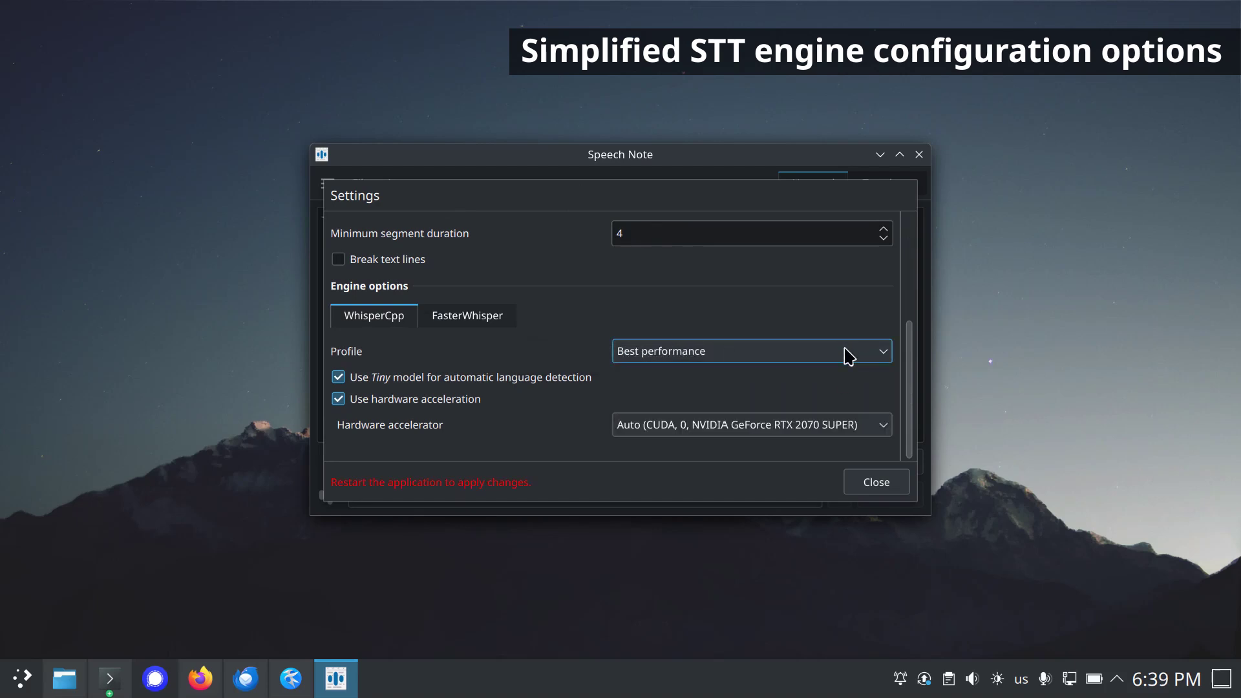
left_click(843, 355)
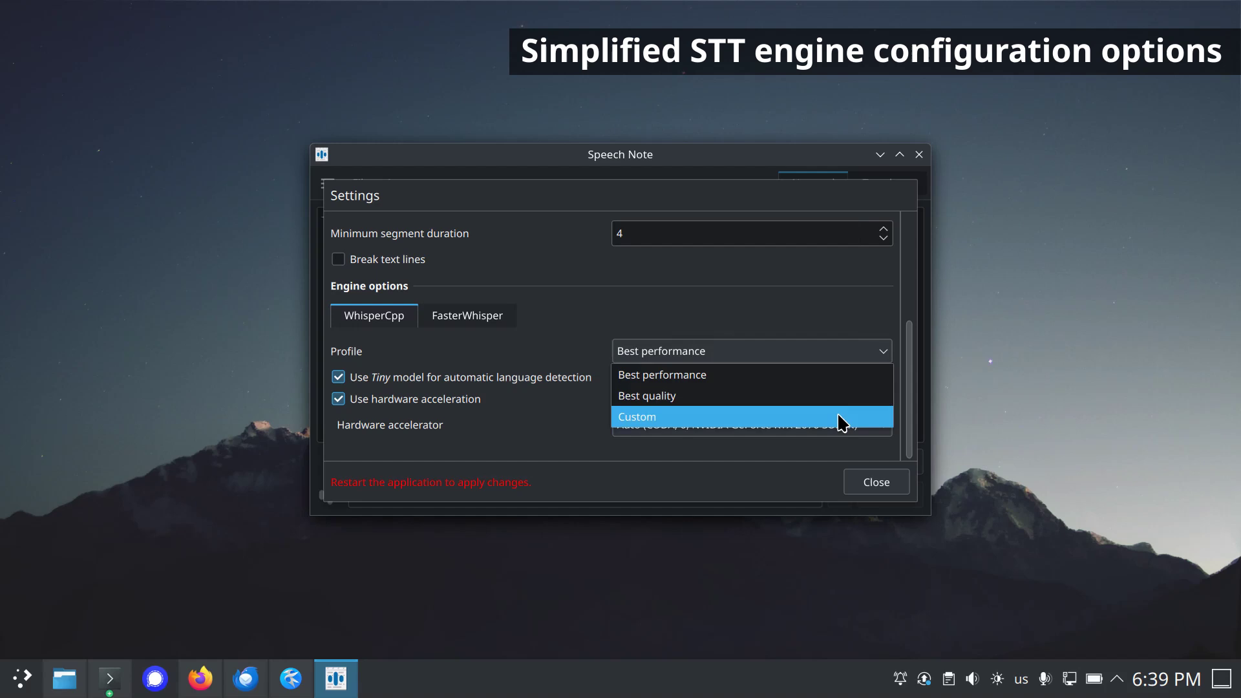
left_click(840, 419)
left_click(837, 355)
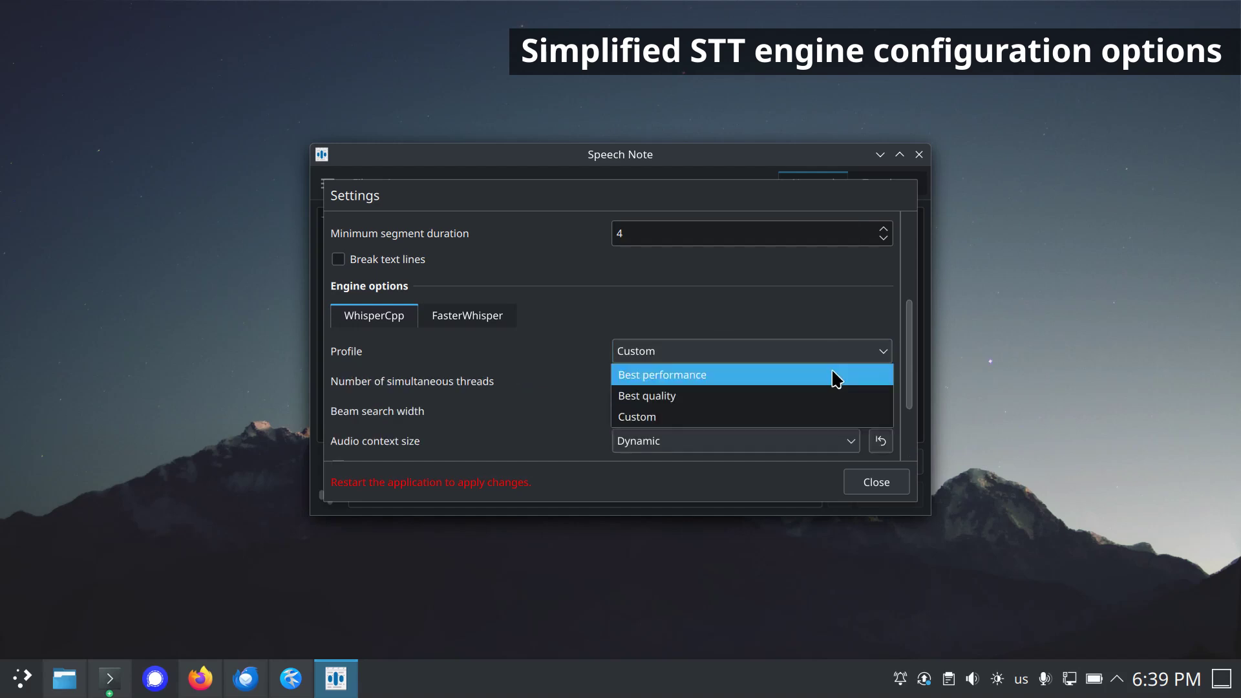
left_click(833, 371)
left_click(483, 315)
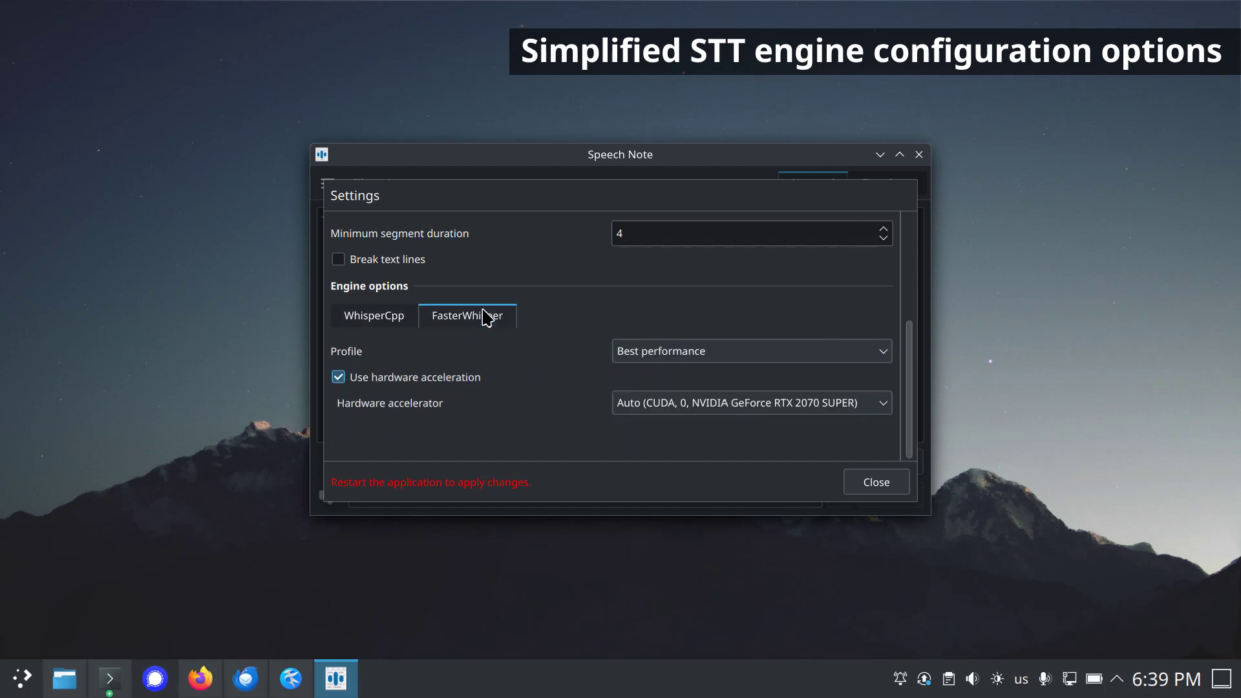
left_click(813, 355)
left_click(811, 353)
left_click(406, 323)
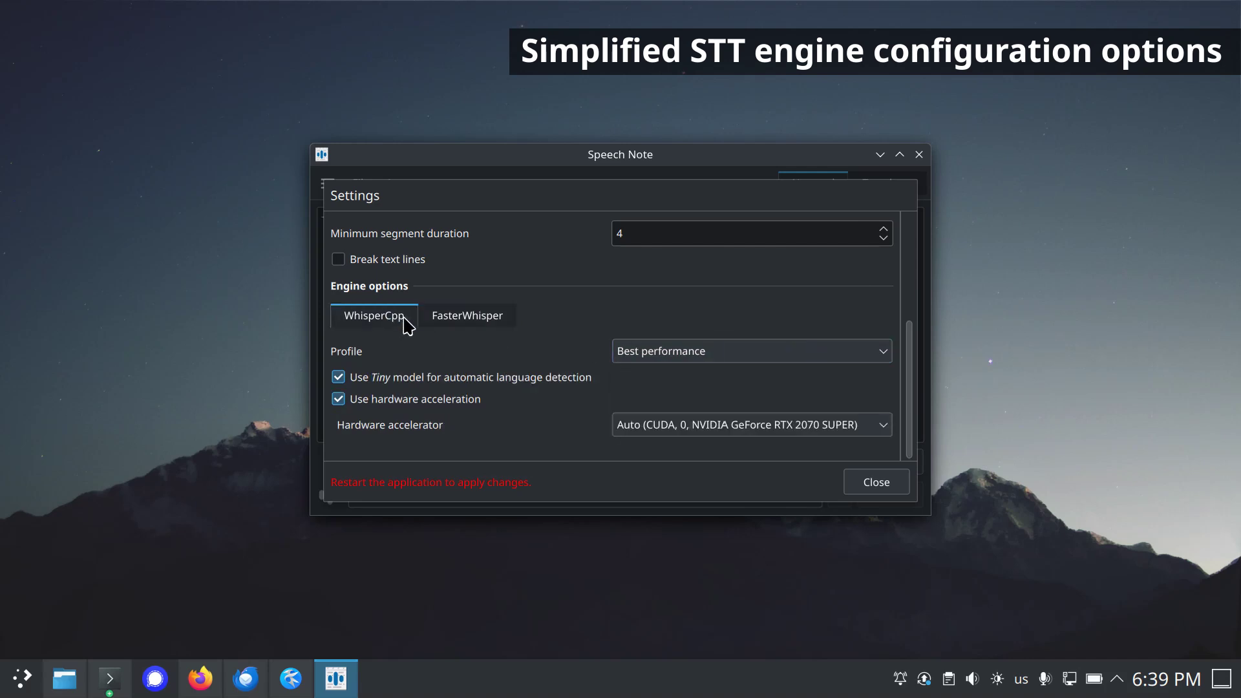
left_click(875, 482)
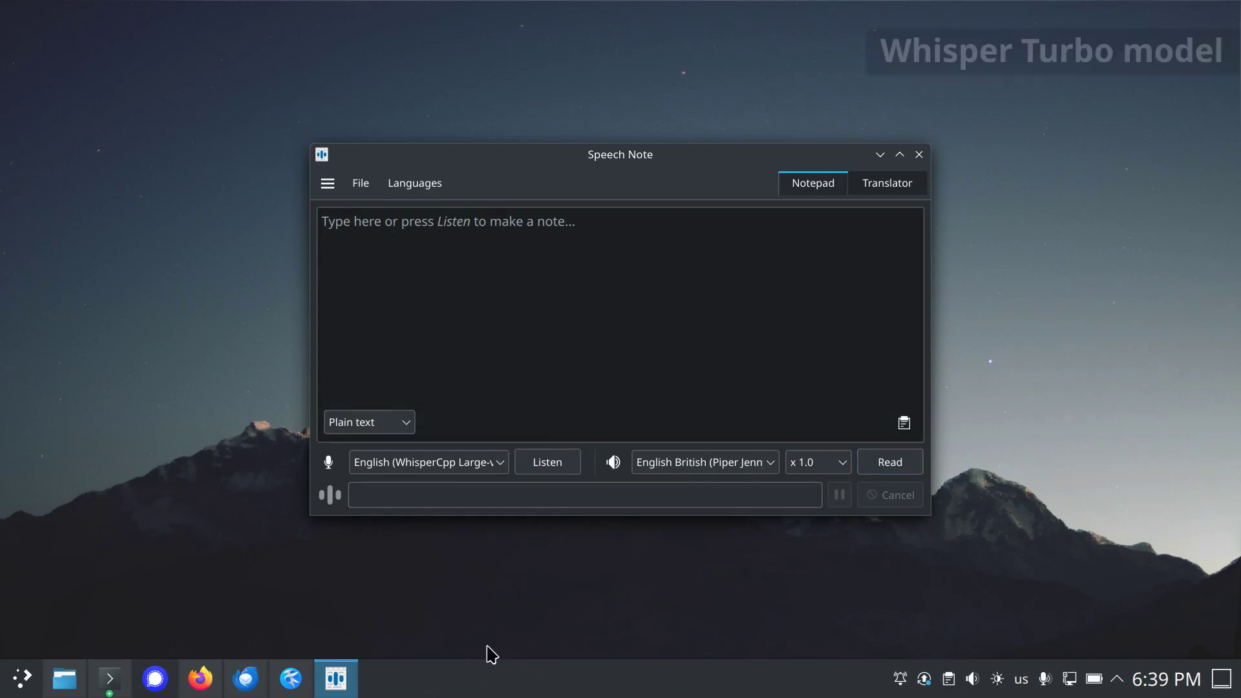
Scroll the English models to confirm WhisperCpp Large-v3 Turbo is installed, then close the browser.
left_click(415, 184)
left_click(439, 236)
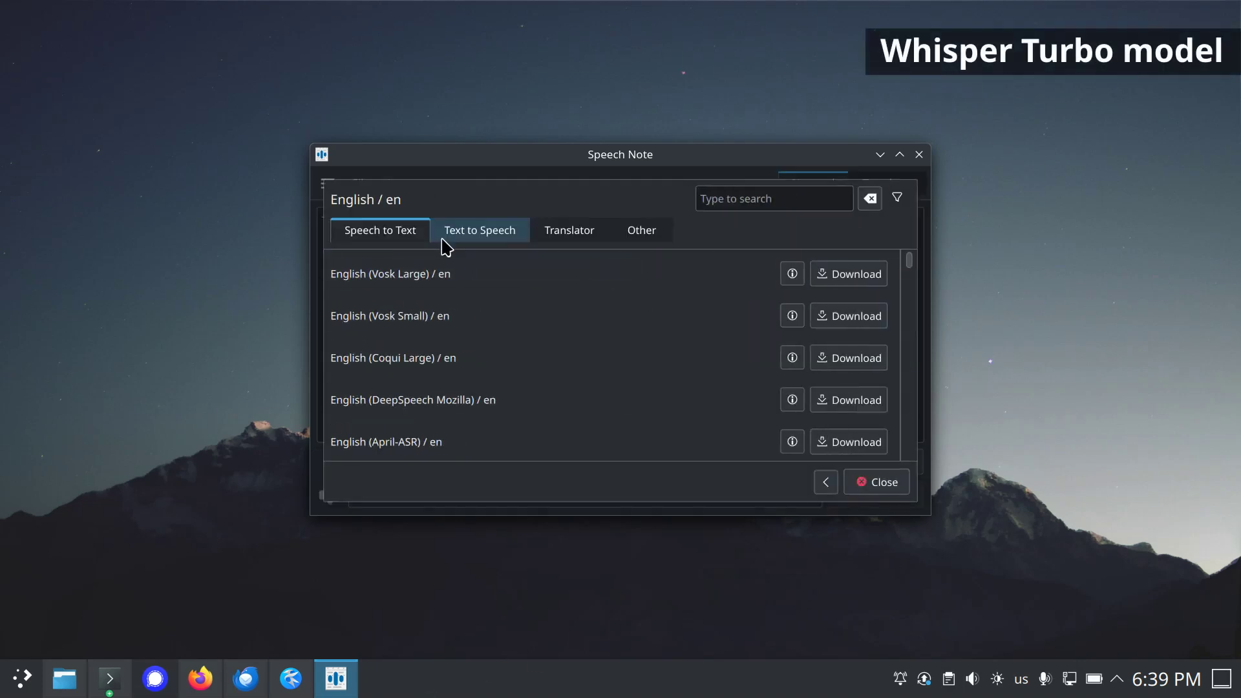
scroll(638, 430, "down", 10)
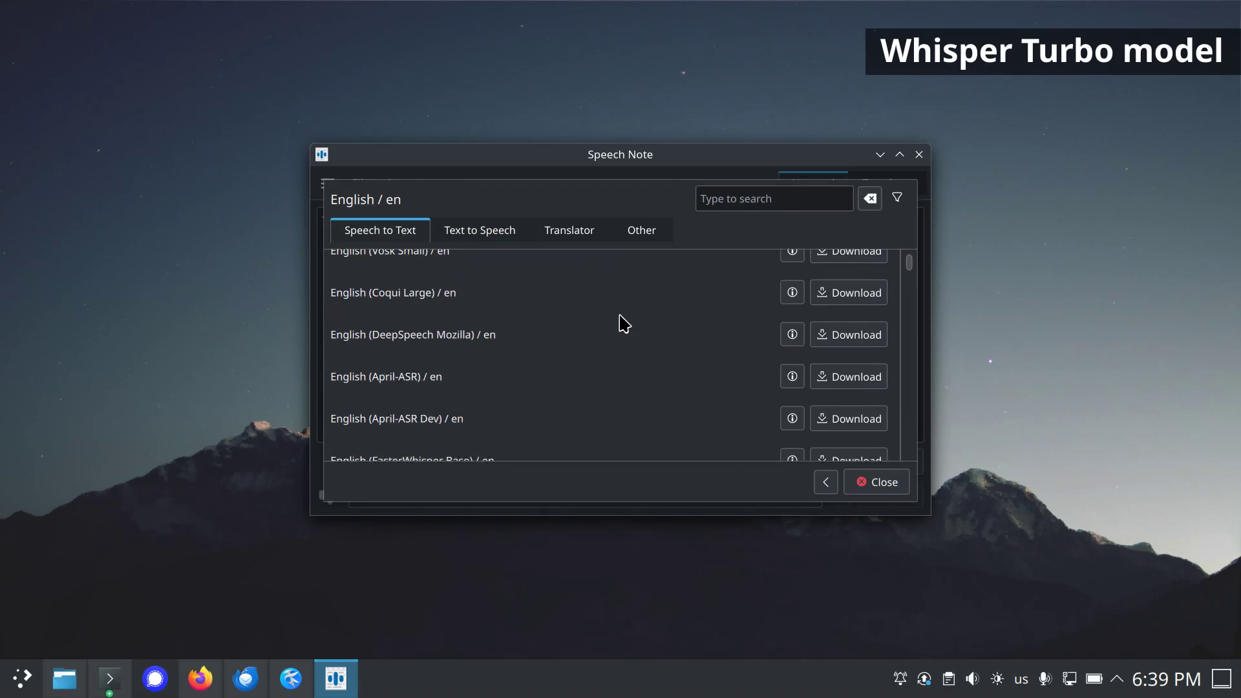
scroll(620, 291, "down", 2)
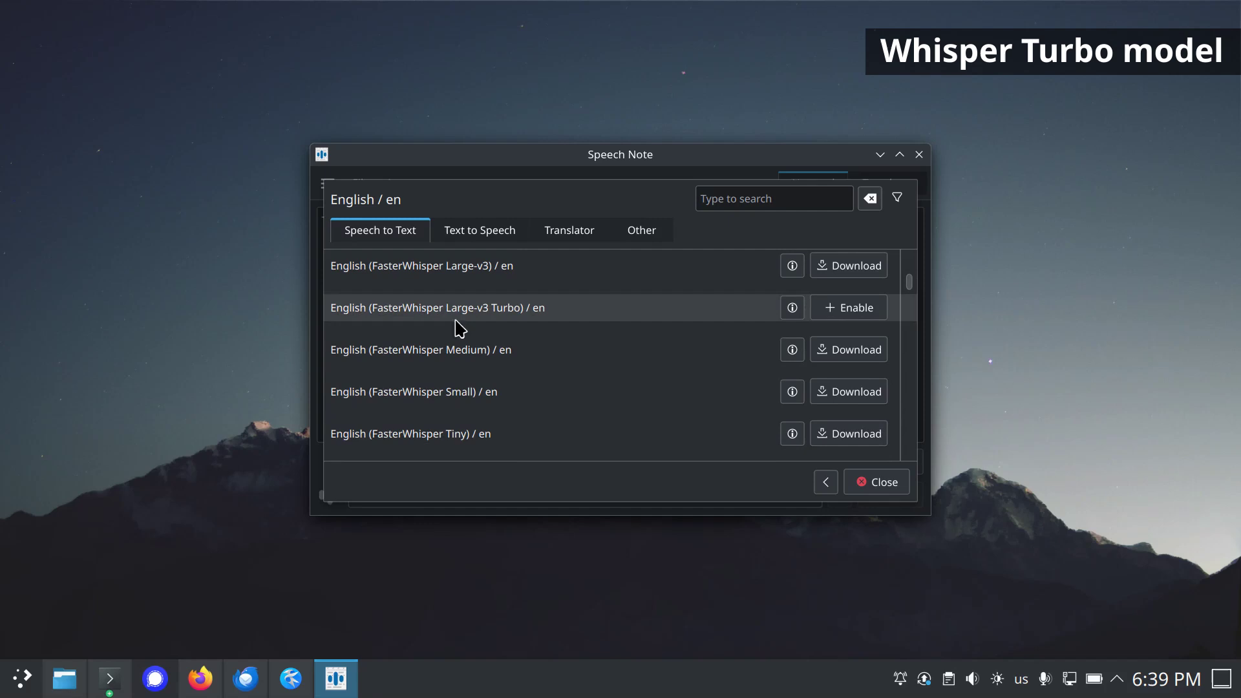
scroll(604, 449, "down", 5)
scroll(598, 279, "down", 6)
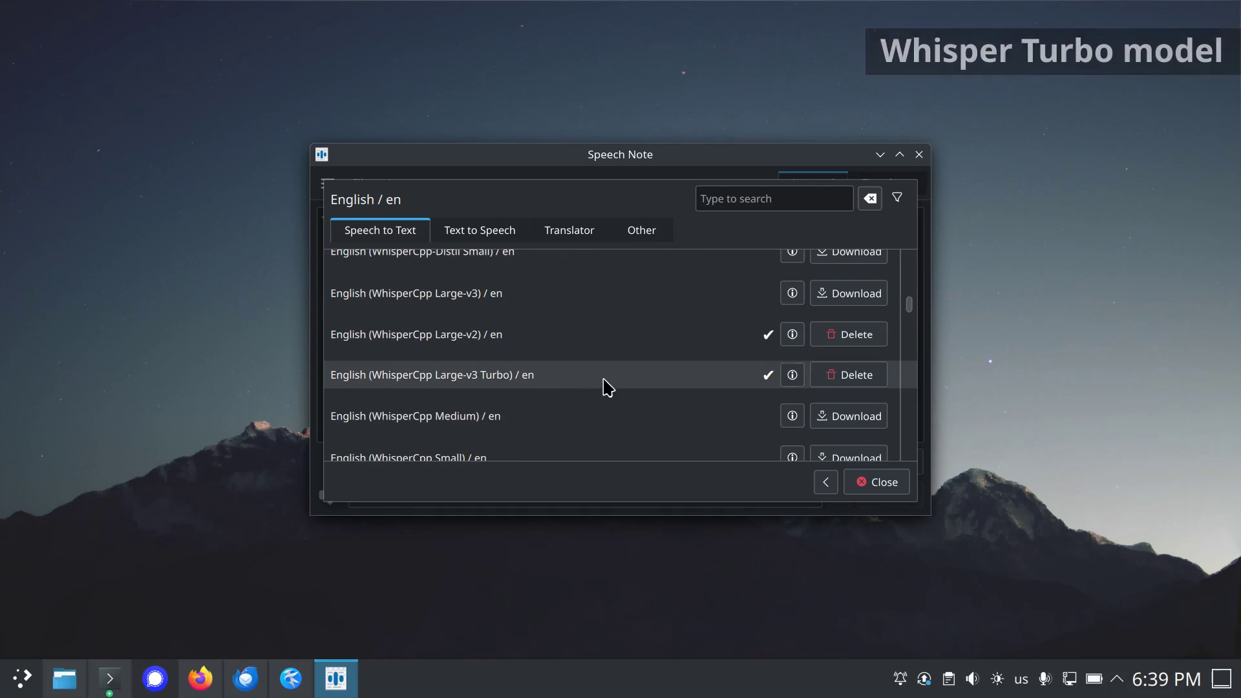
left_click(879, 486)
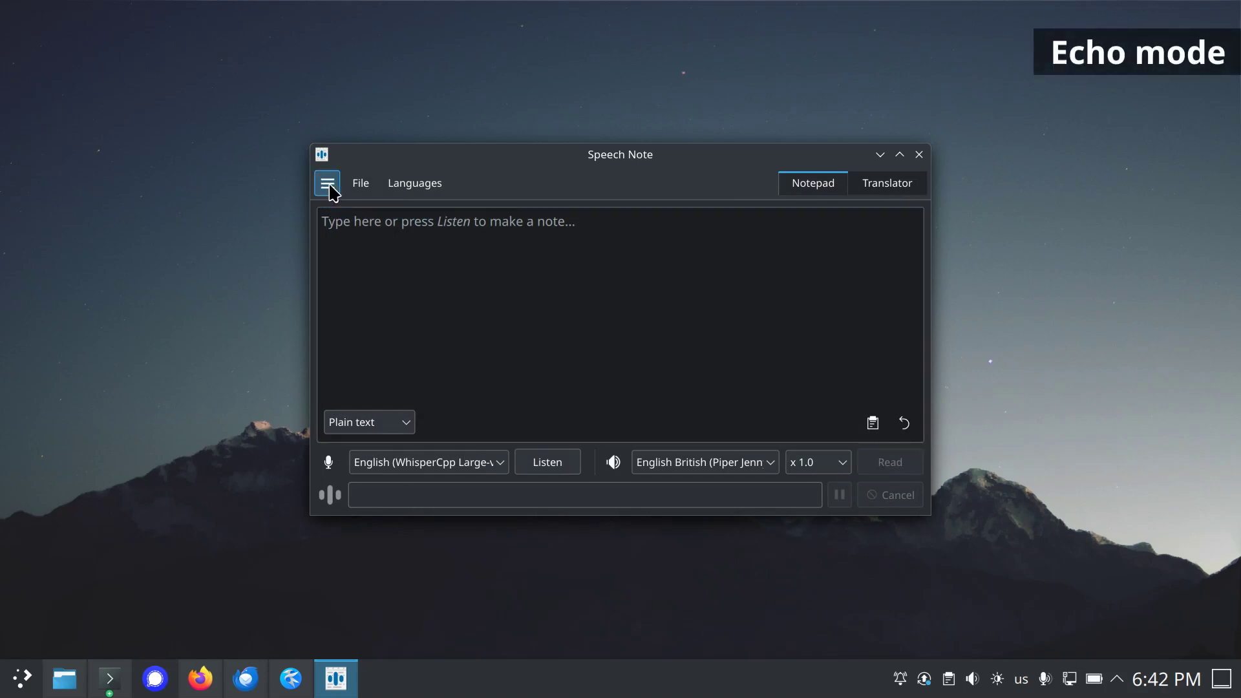
Turn on Echo mode in the Speech to Text settings.
left_click(328, 185)
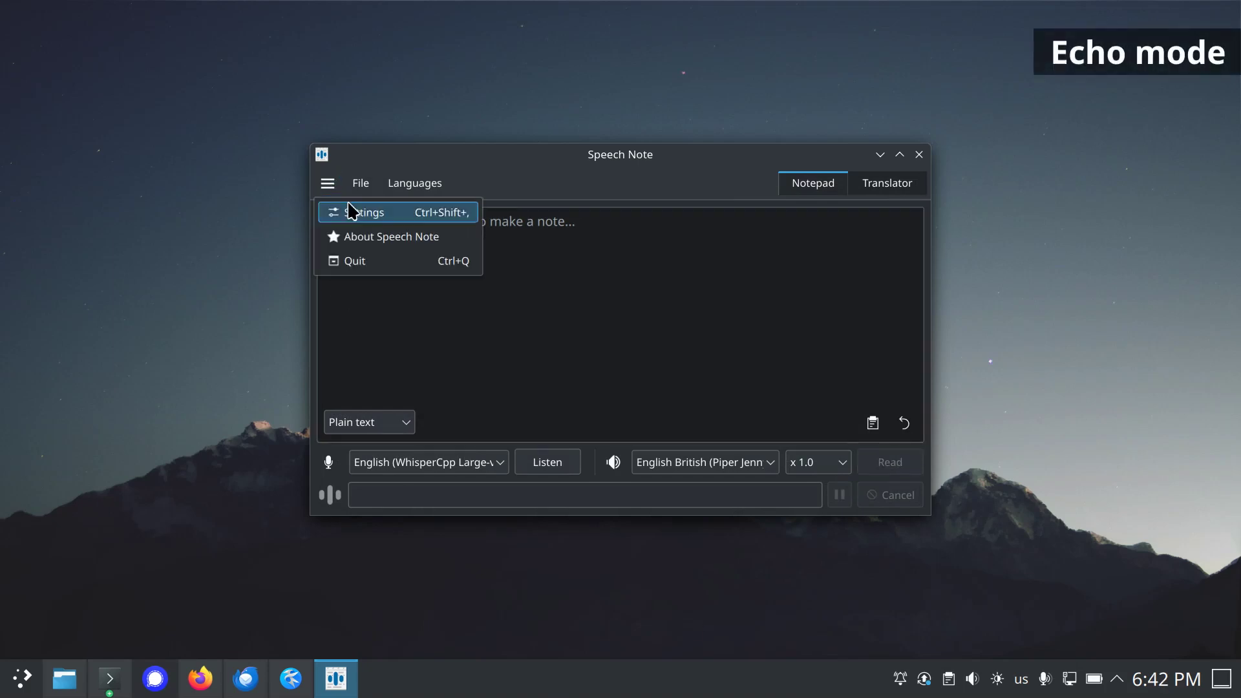
left_click(366, 211)
left_click(567, 238)
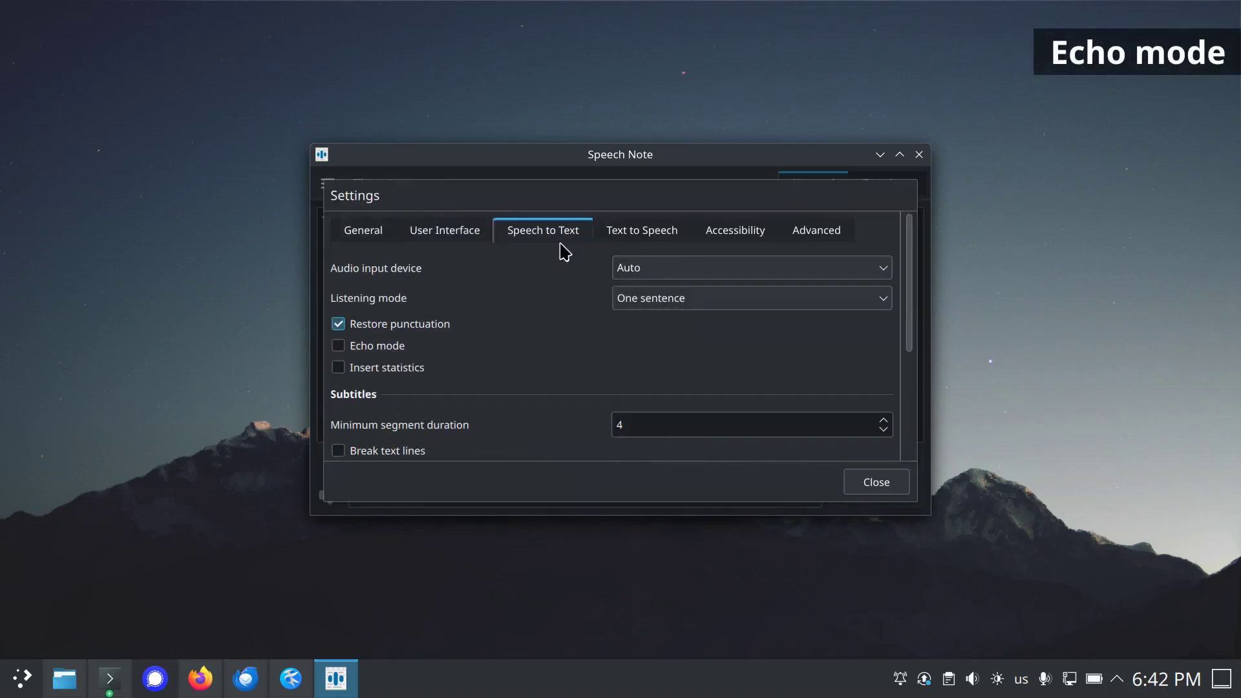
mouse_move(397, 352)
left_click(876, 483)
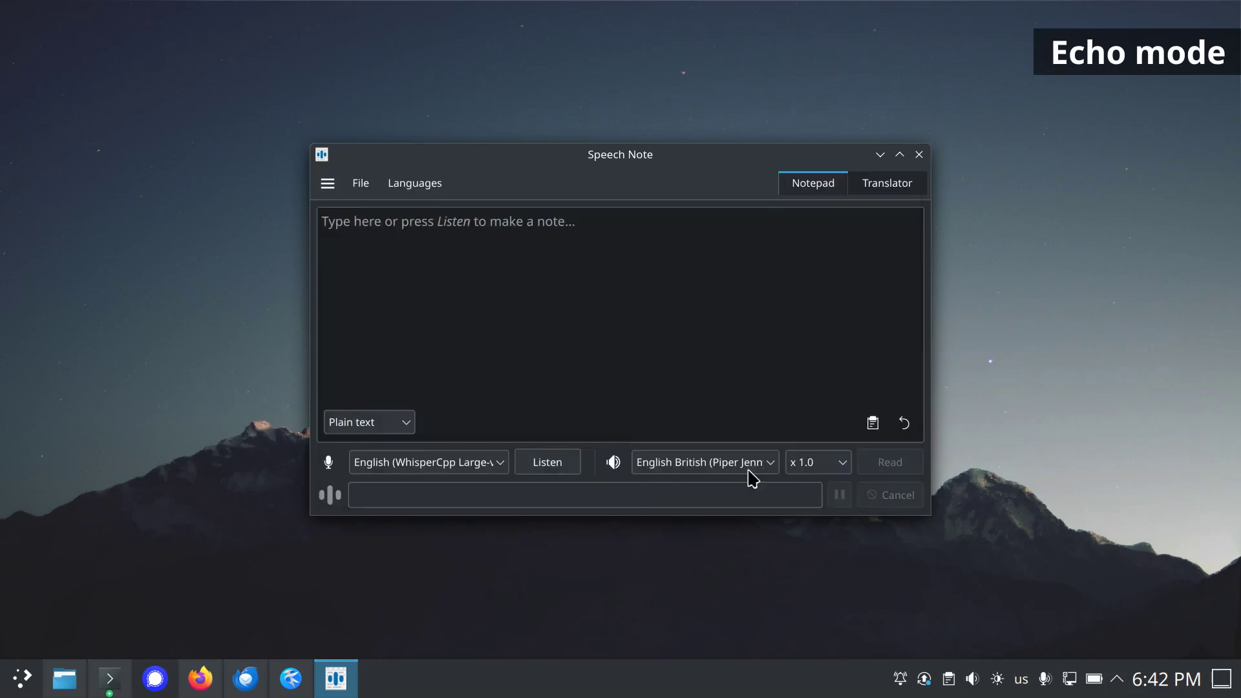
Dictate a greeting and the count 1 to 7 in echo mode, then clear the note.
left_click(565, 464)
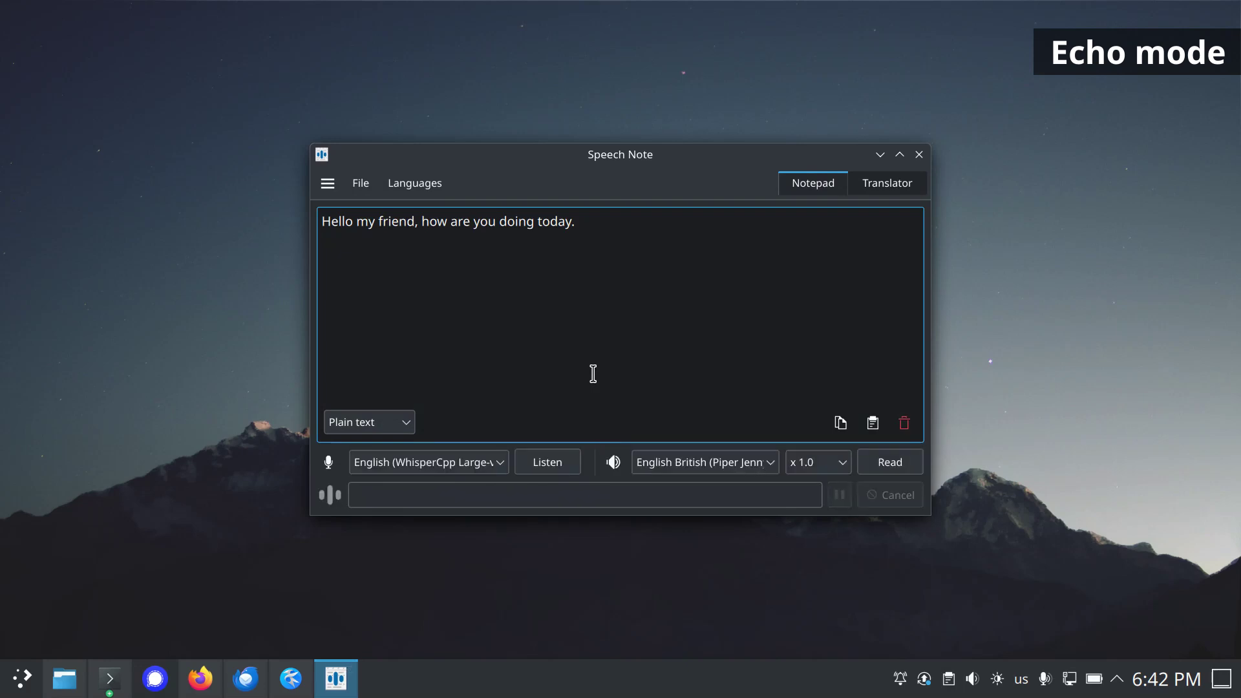
left_click(555, 465)
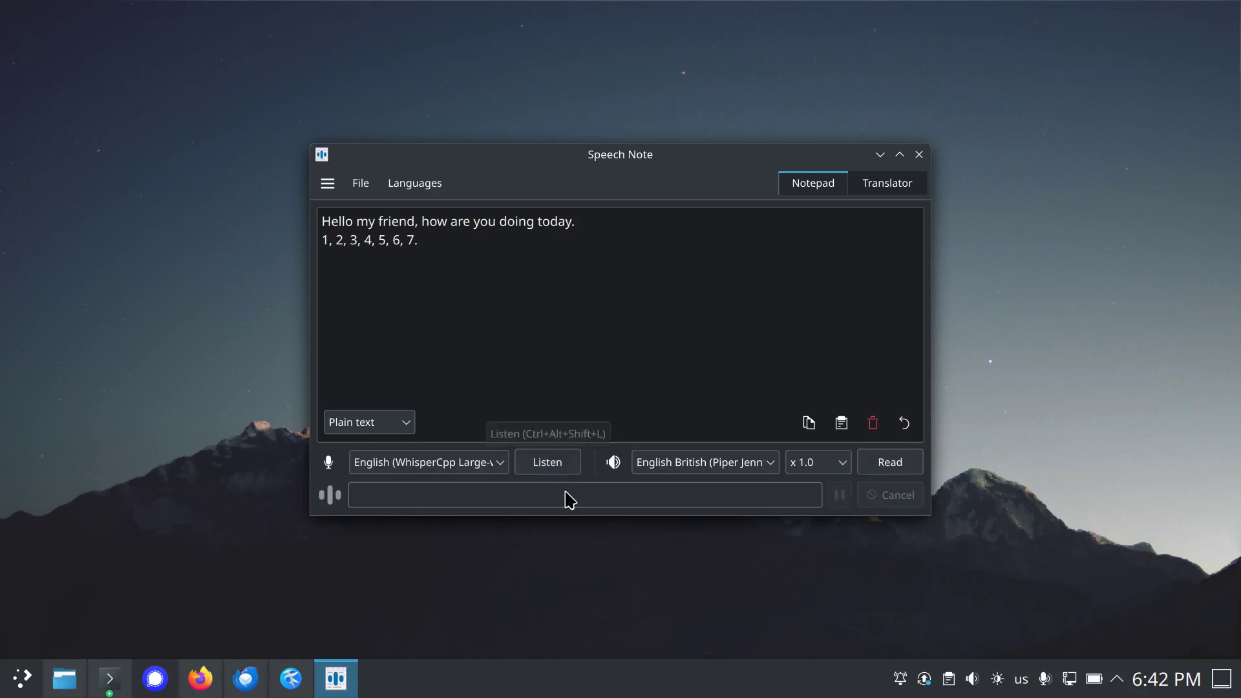
left_click(871, 424)
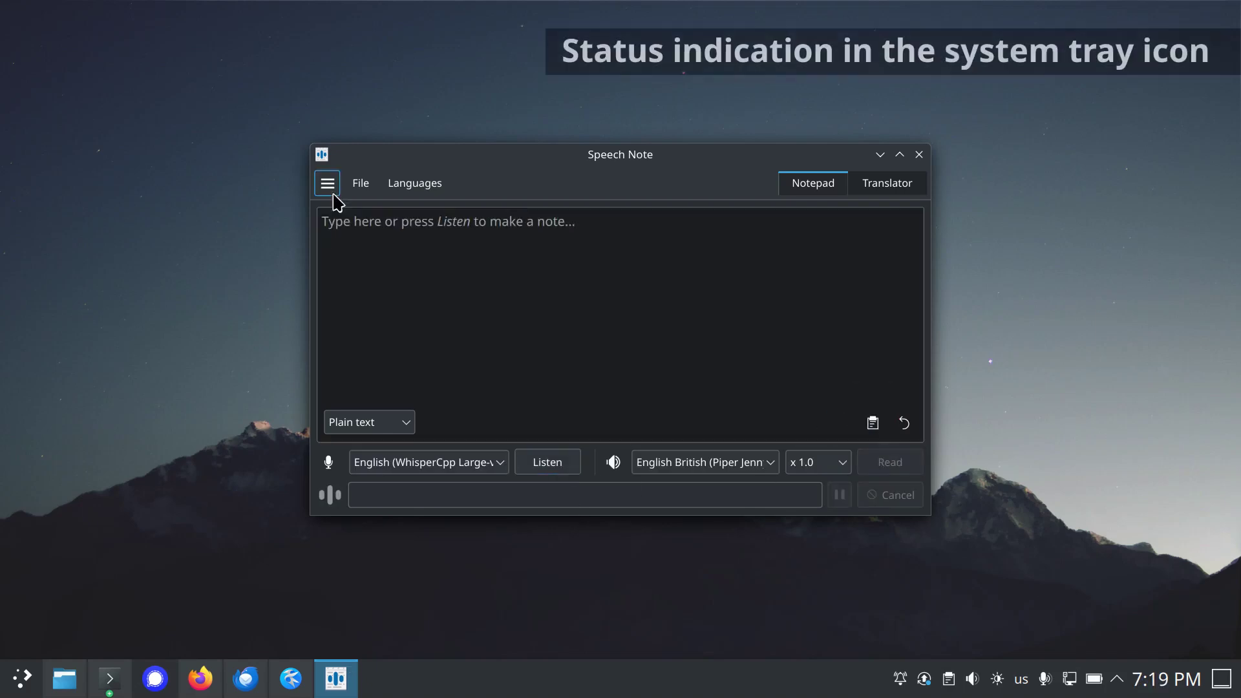
Enable Use system tray icon in the User Interface settings.
left_click(328, 187)
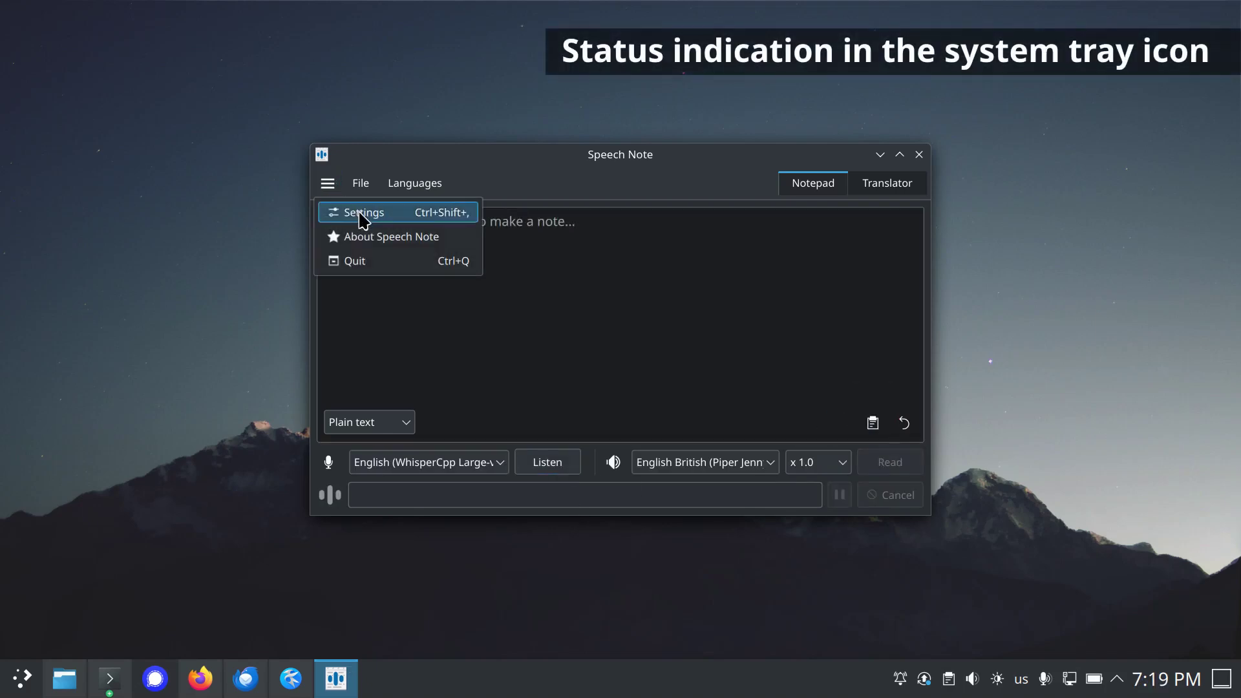
left_click(360, 211)
left_click(458, 236)
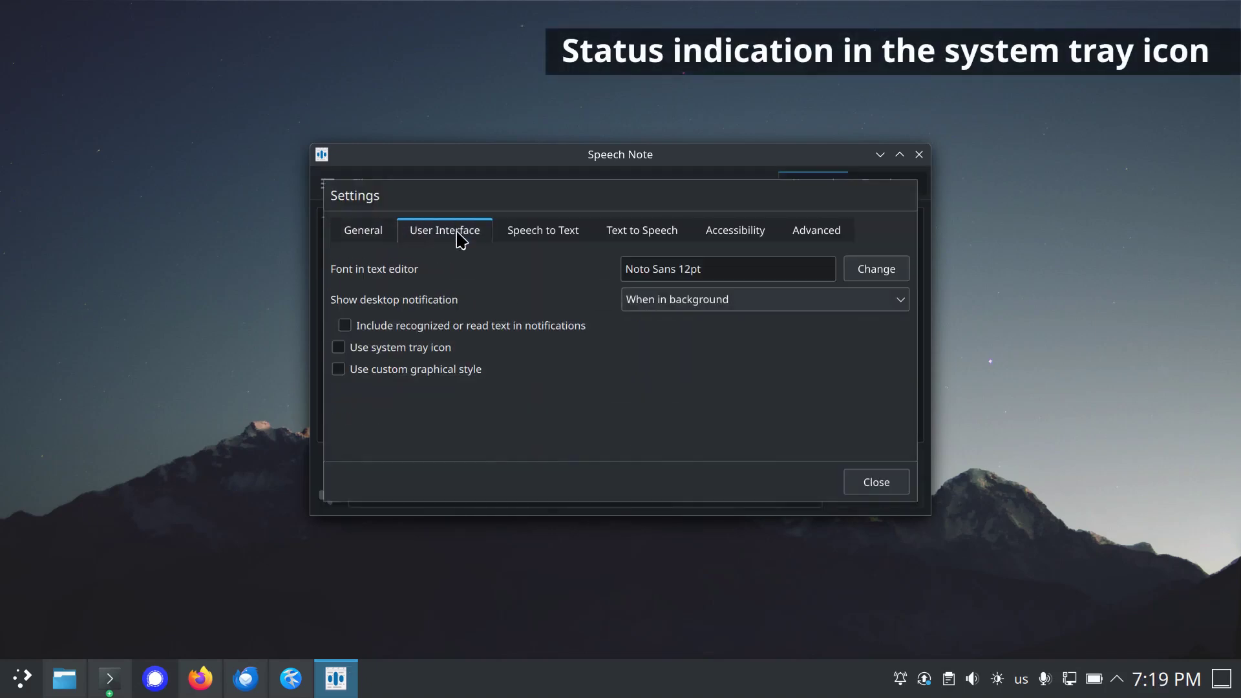
left_click(418, 349)
left_click(905, 482)
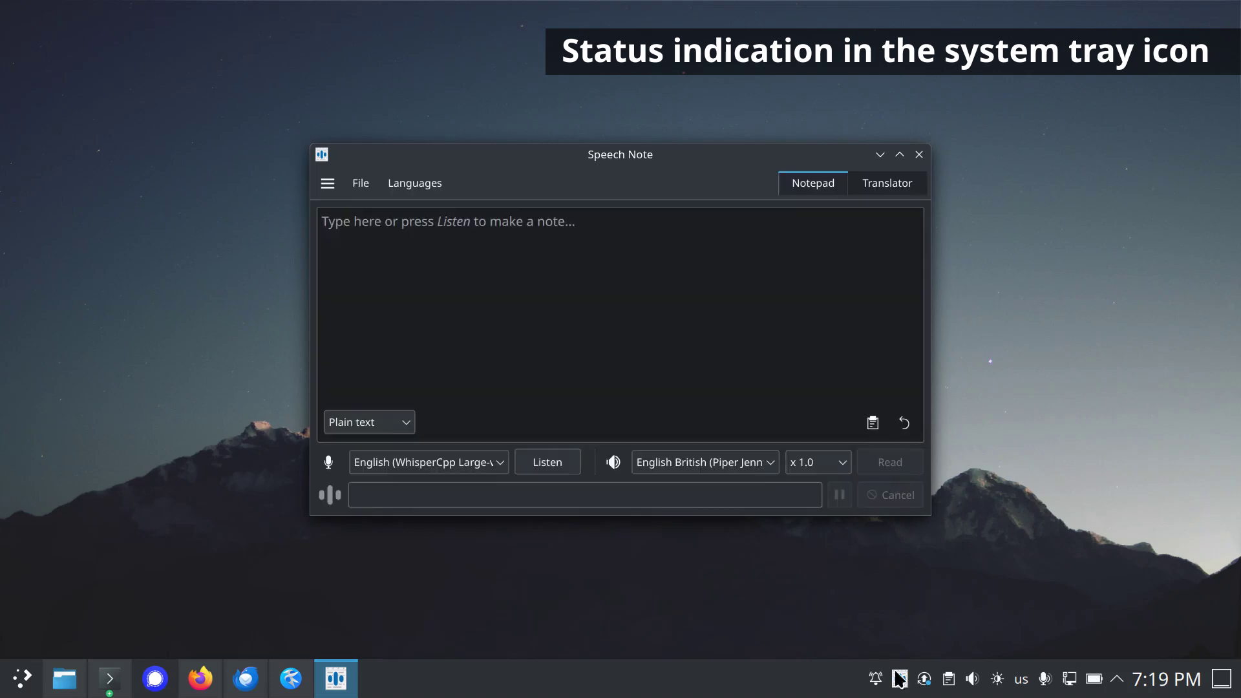
Write 'Hello, how are you doing today?' in the note and have it read aloud twice.
left_click(507, 344)
type("Hello, how are you doing today?")
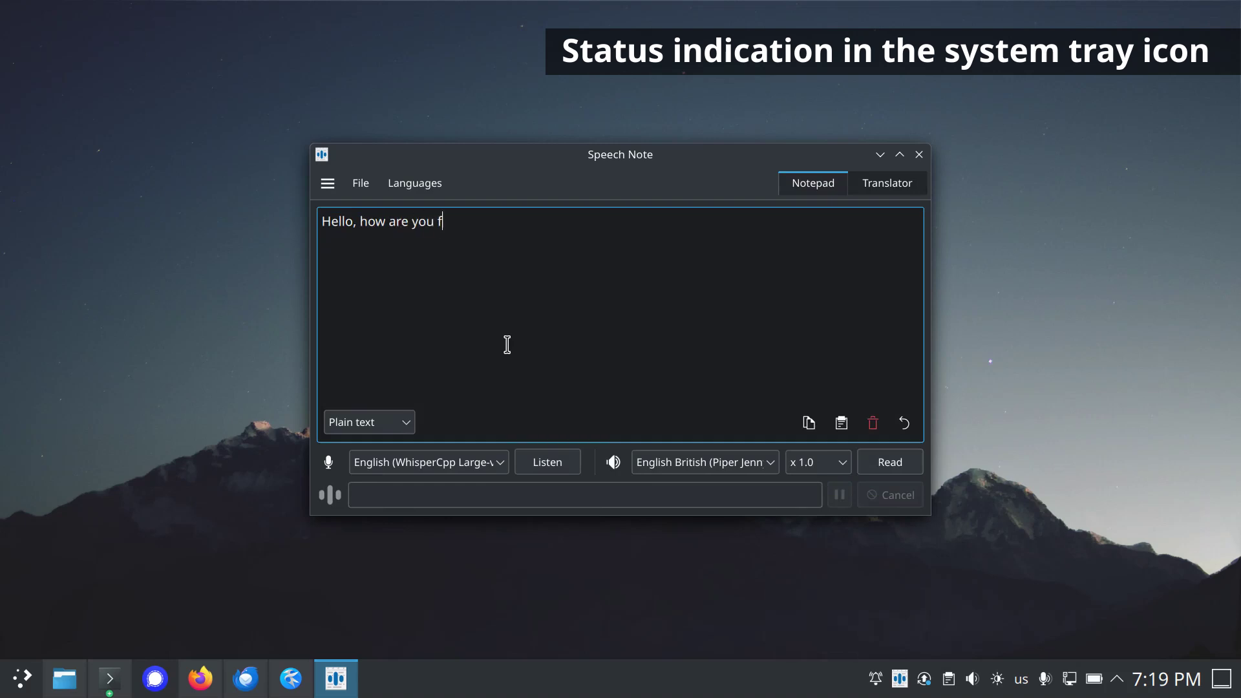
left_click(911, 462)
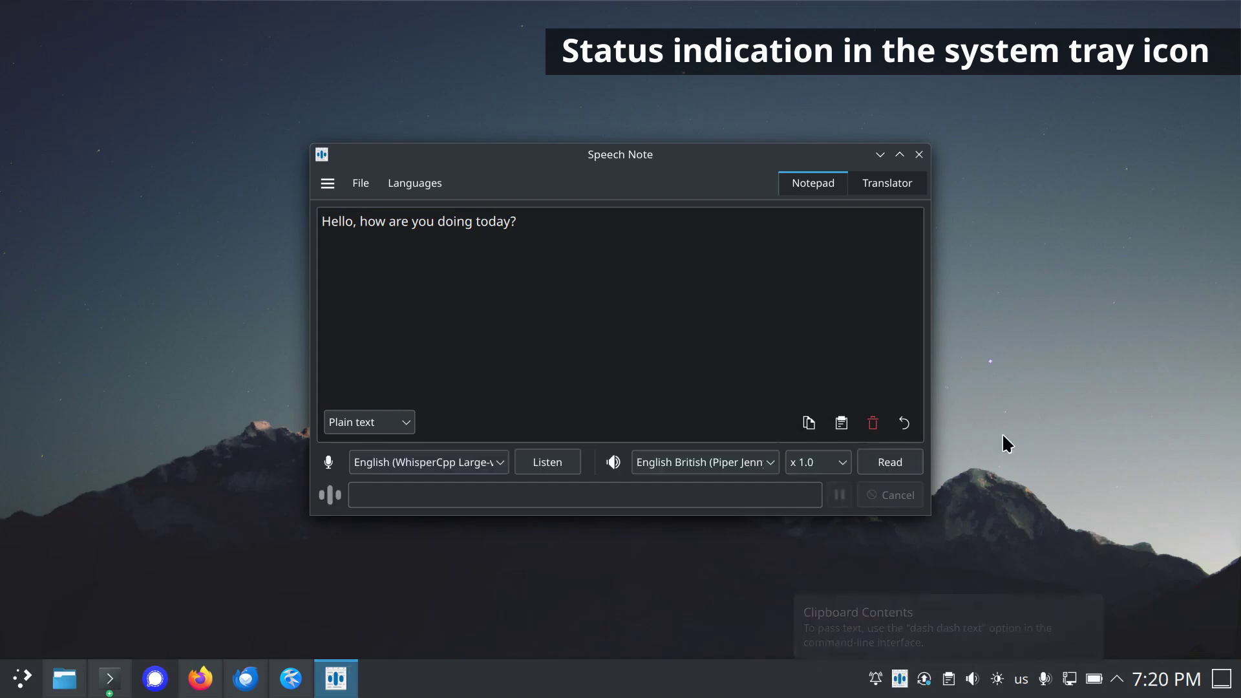
left_click(917, 464)
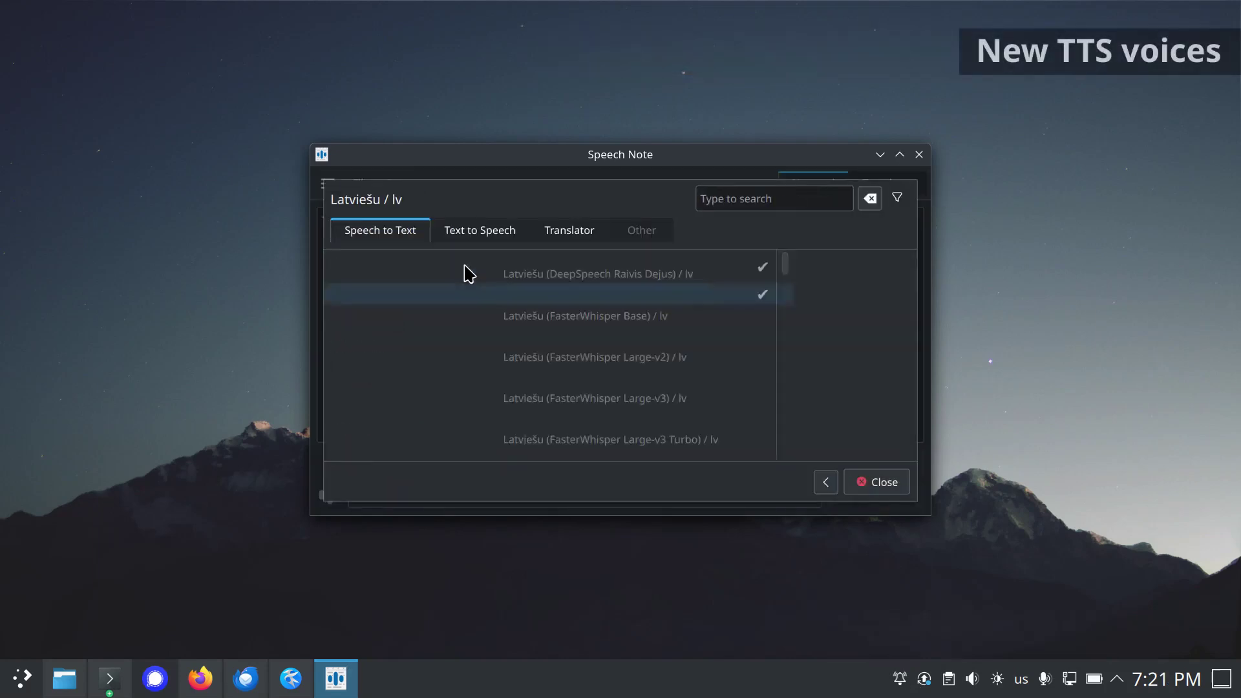
scroll(645, 260, "down", 10)
left_click(495, 234)
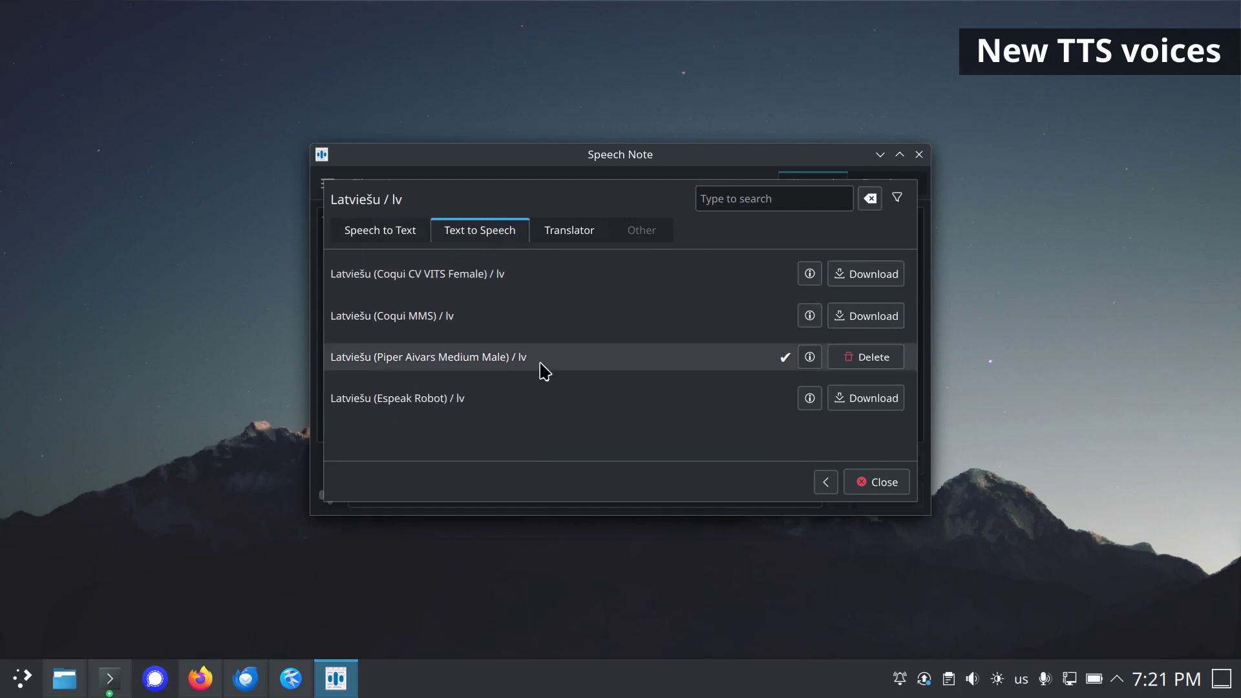
left_click(875, 481)
left_click(417, 183)
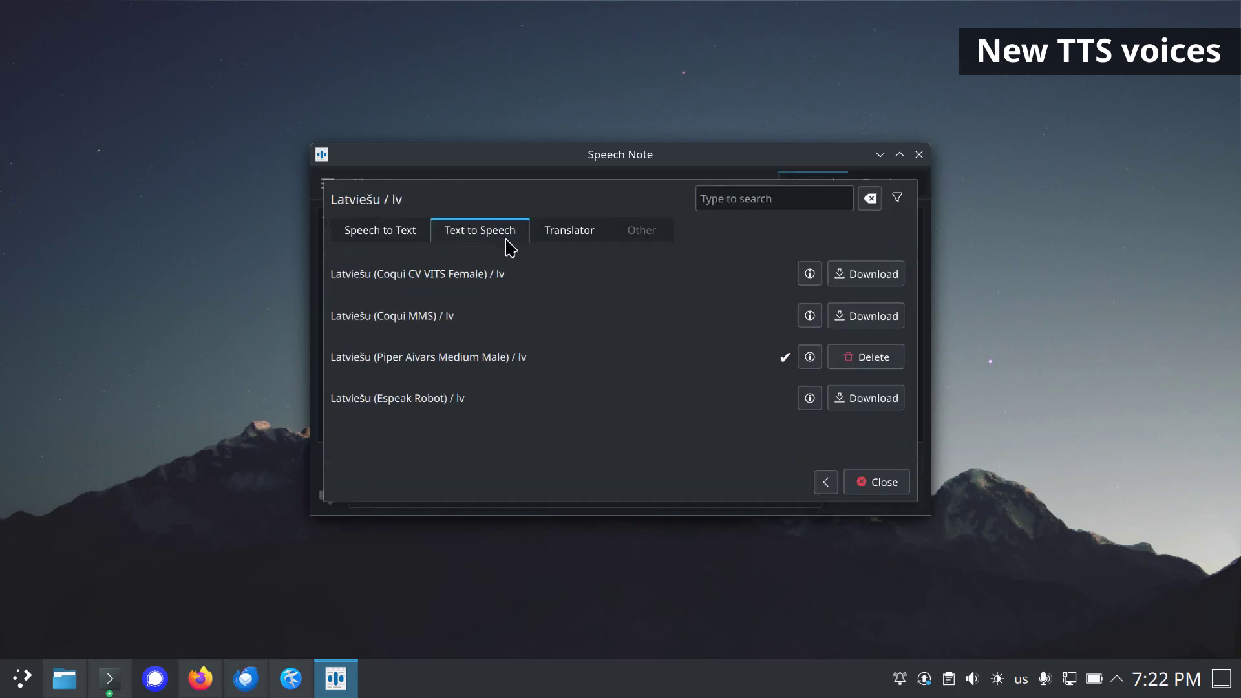
left_click(875, 480)
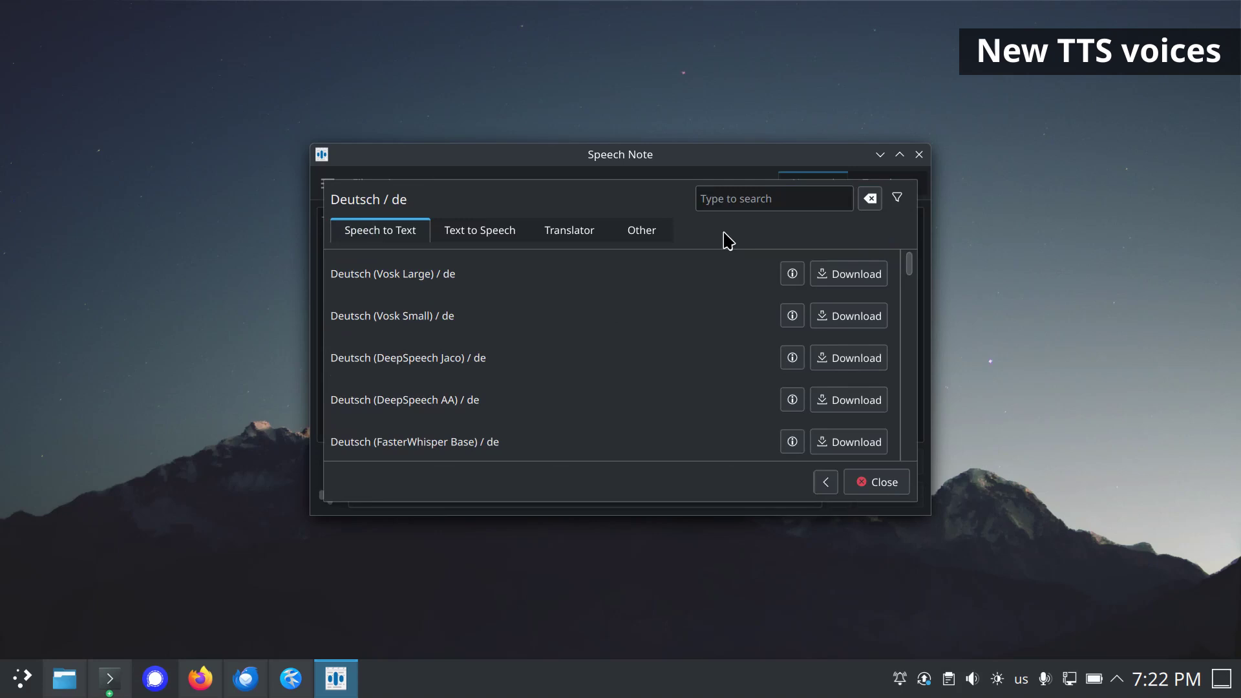
left_click(479, 230)
scroll(623, 390, "down", 10)
left_click(825, 481)
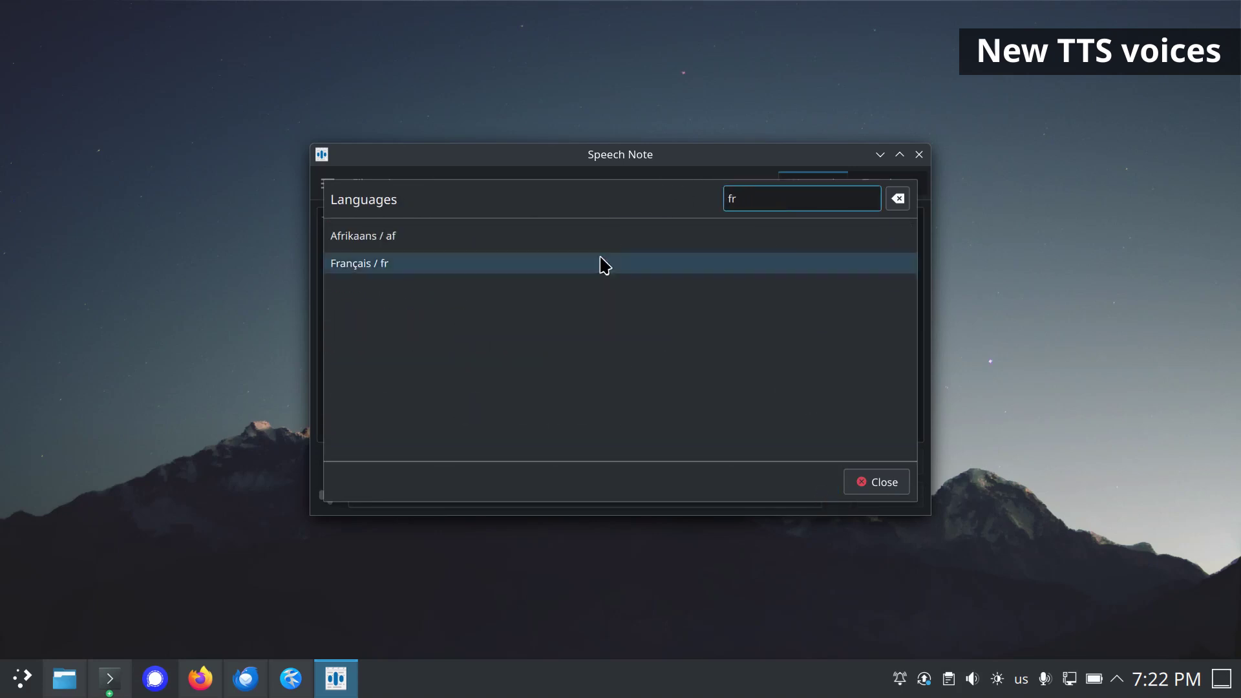
left_click(601, 263)
scroll(576, 414, "down", 10)
left_click(825, 481)
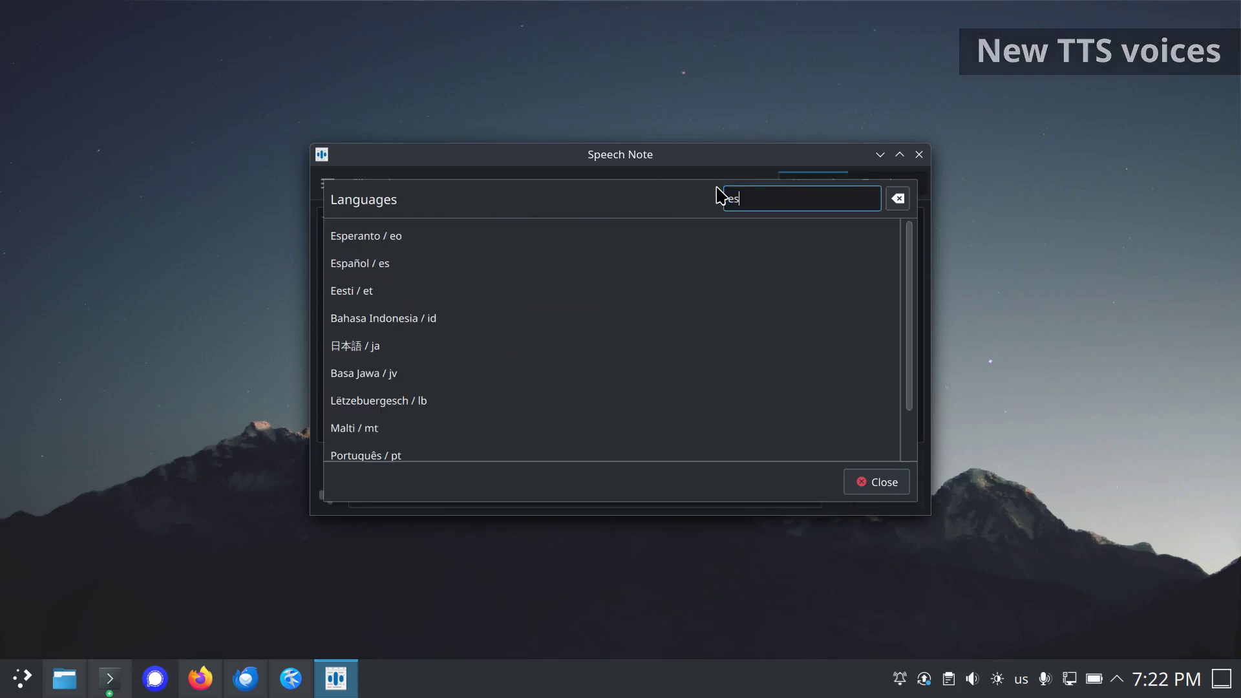
left_click(480, 230)
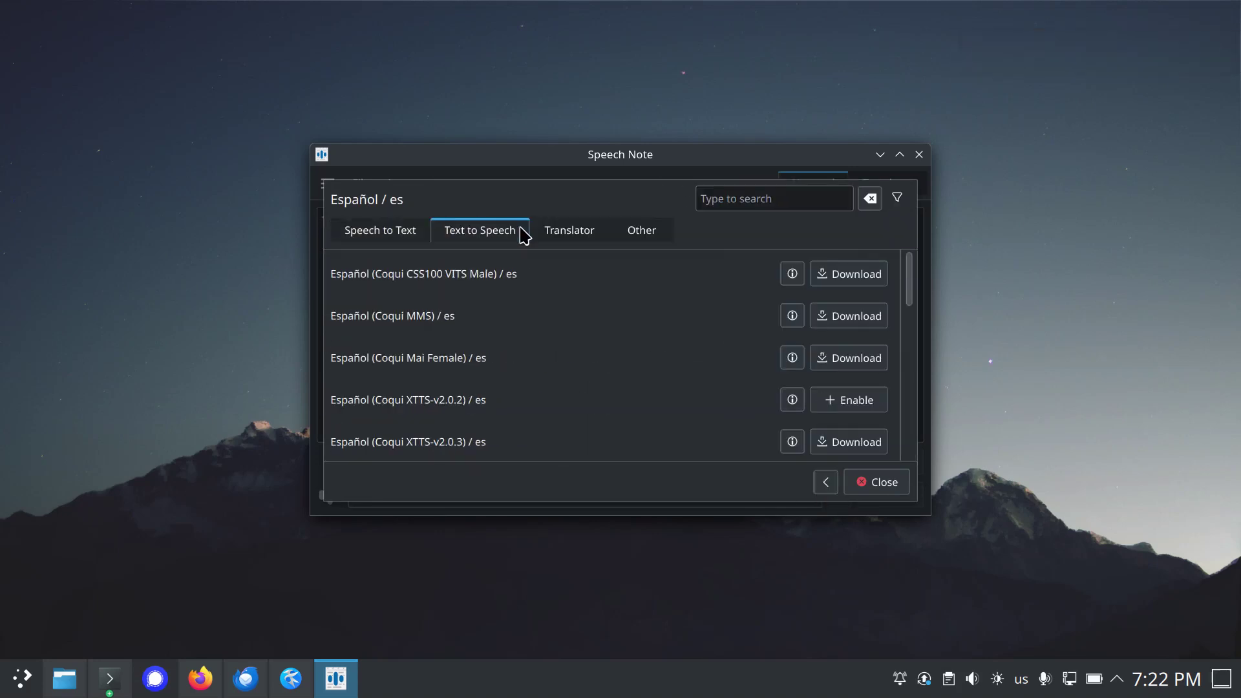
scroll(632, 404, "down", 10)
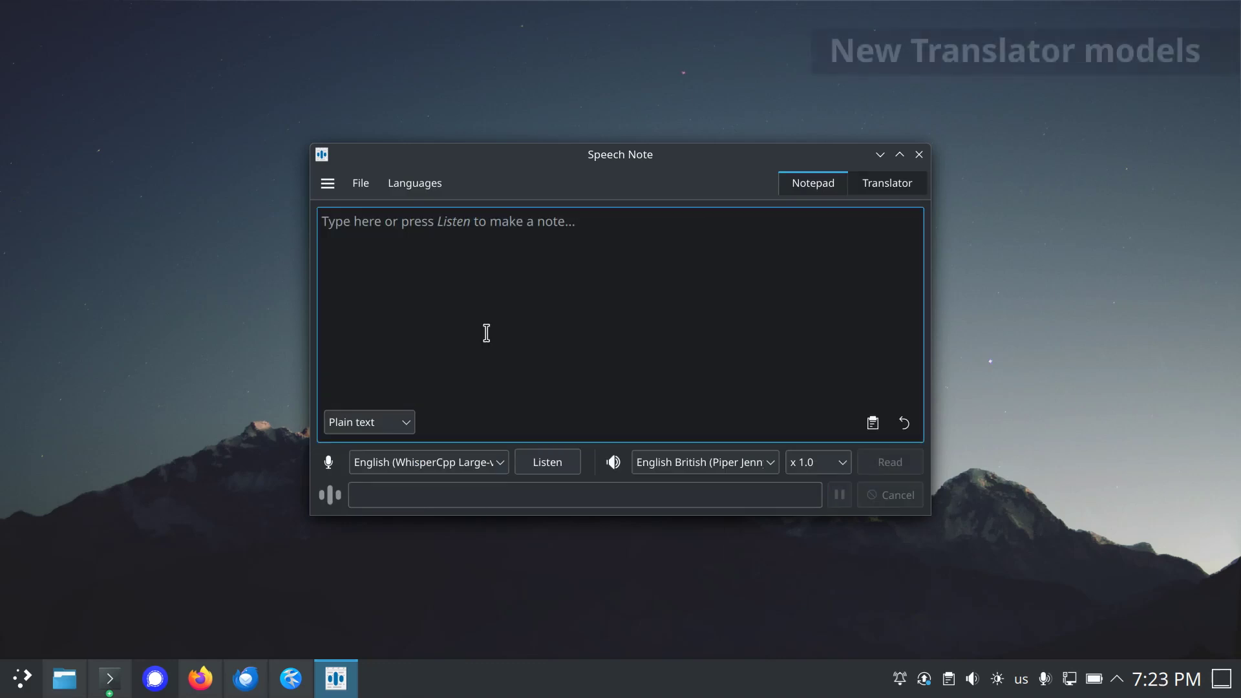
left_click(435, 185)
left_click(713, 236)
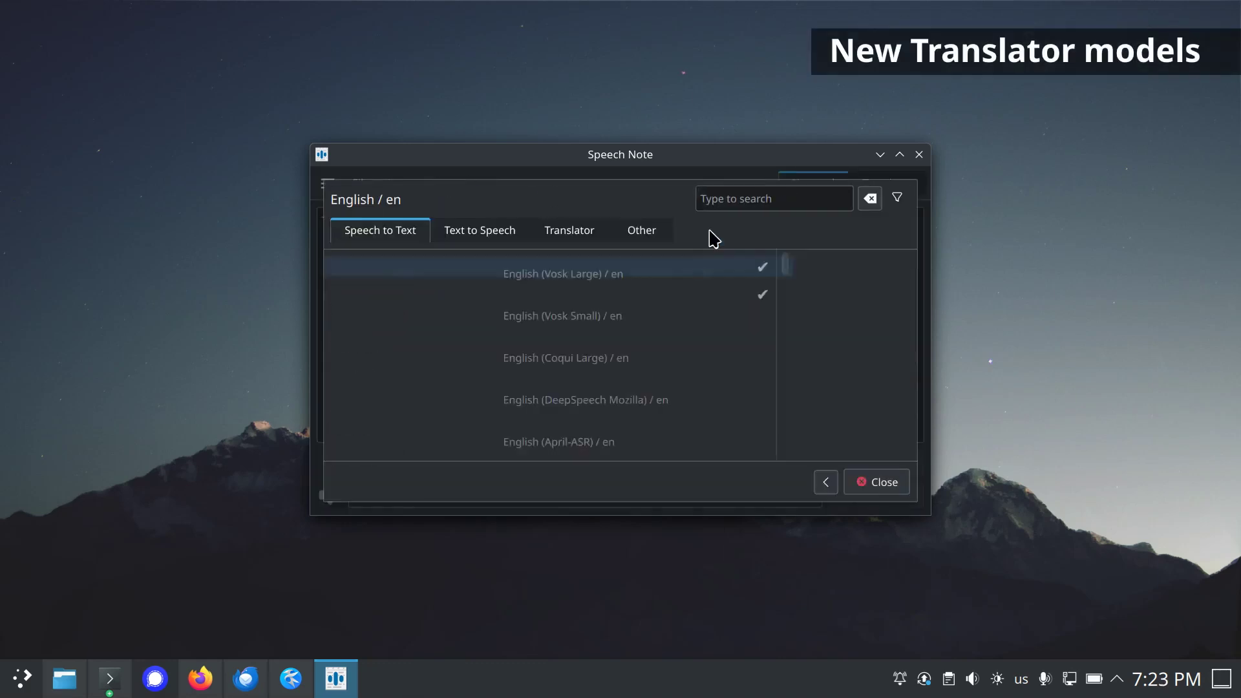
left_click(567, 230)
mouse_move(909, 262)
left_mouse_down()
mouse_move(914, 443)
mouse_move(909, 252)
left_mouse_up()
Close the models dialog and turn on global keyboard shortcuts in the Accessibility settings.
left_click(900, 490)
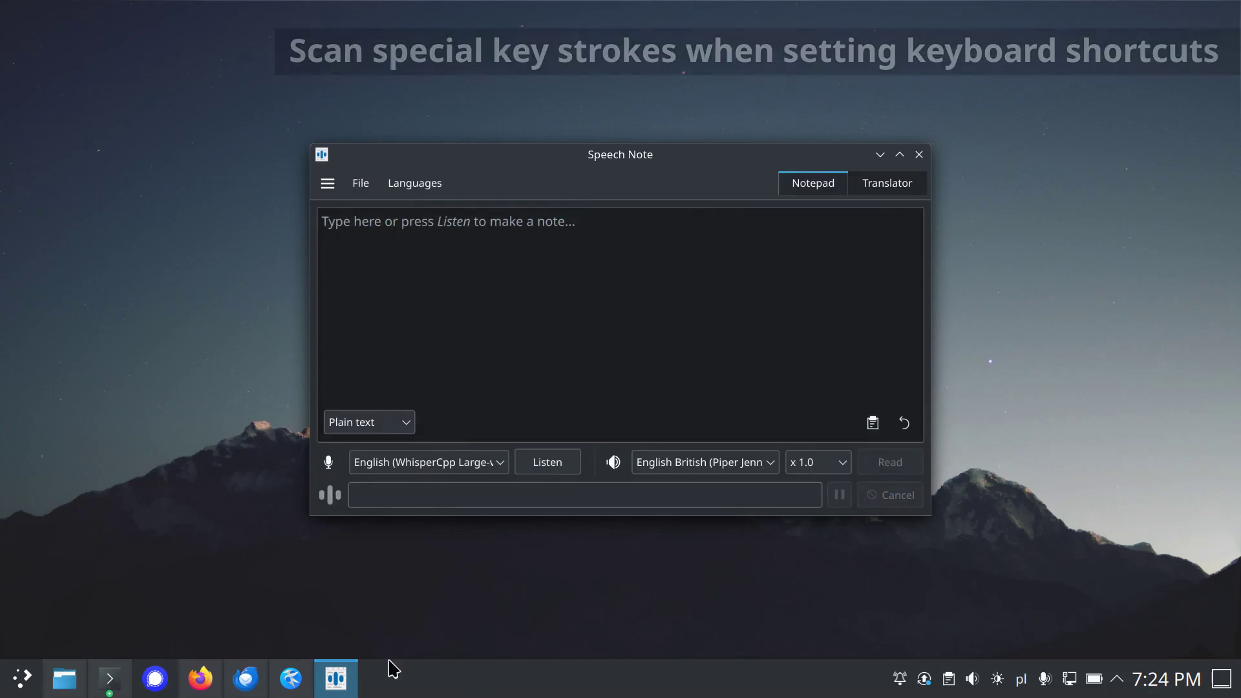
left_click(327, 183)
left_click(337, 212)
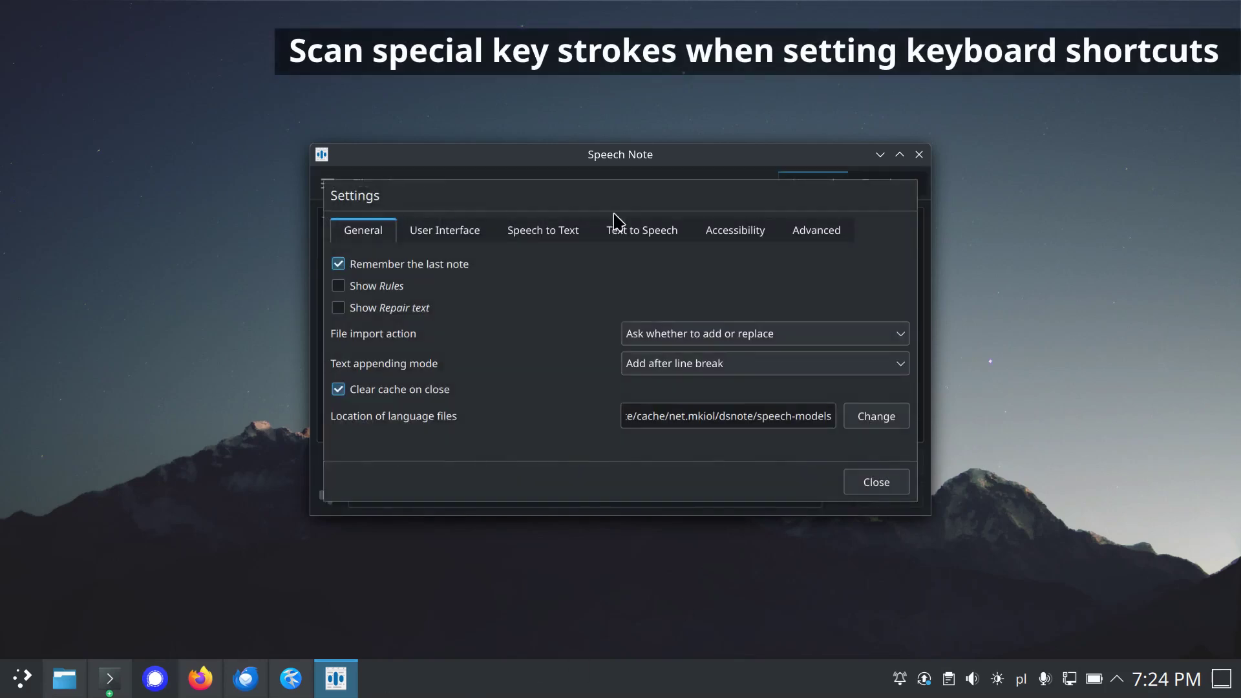
left_click(731, 237)
left_click(468, 266)
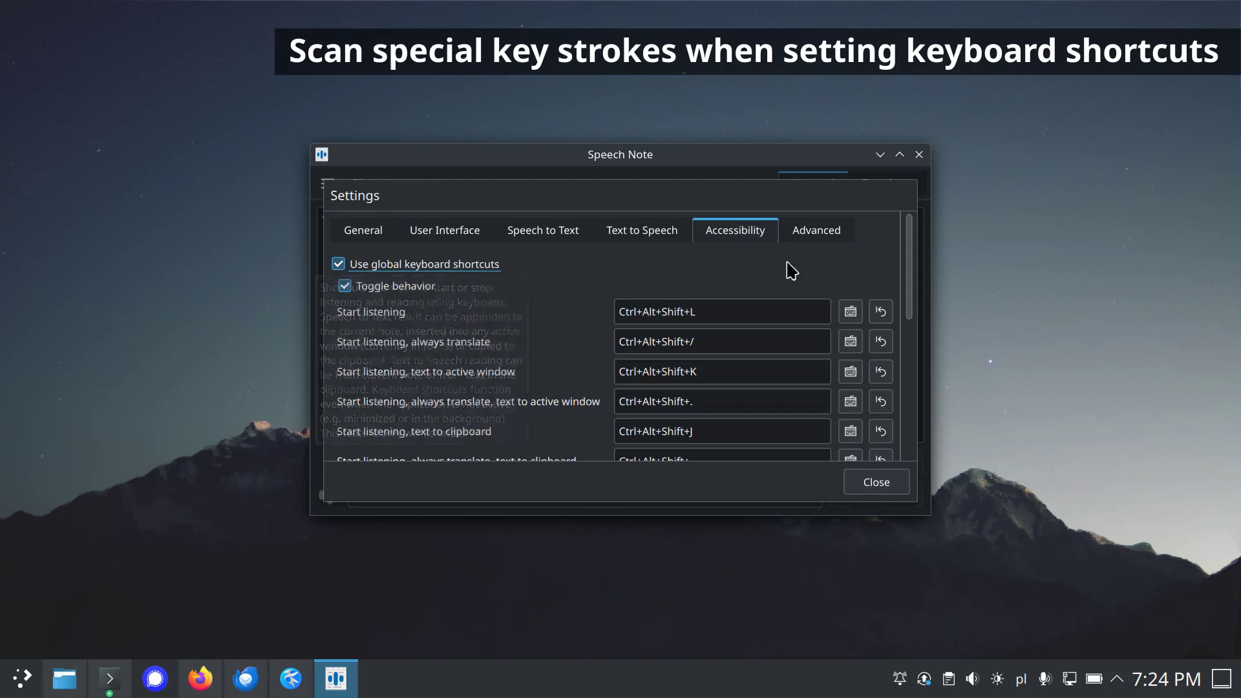
Bind the three listening shortcuts to the HomePage, Favorites and Mail multimedia keys.
left_click(851, 314)
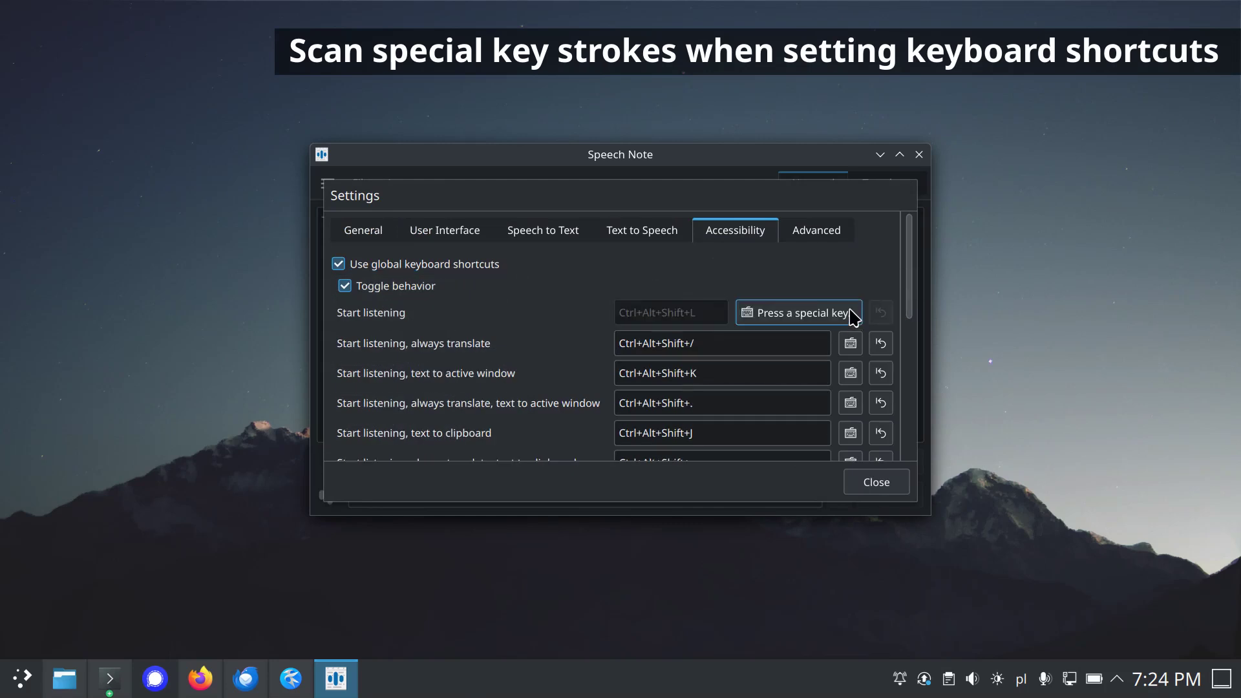
key("XF86HomePage")
left_click(851, 349)
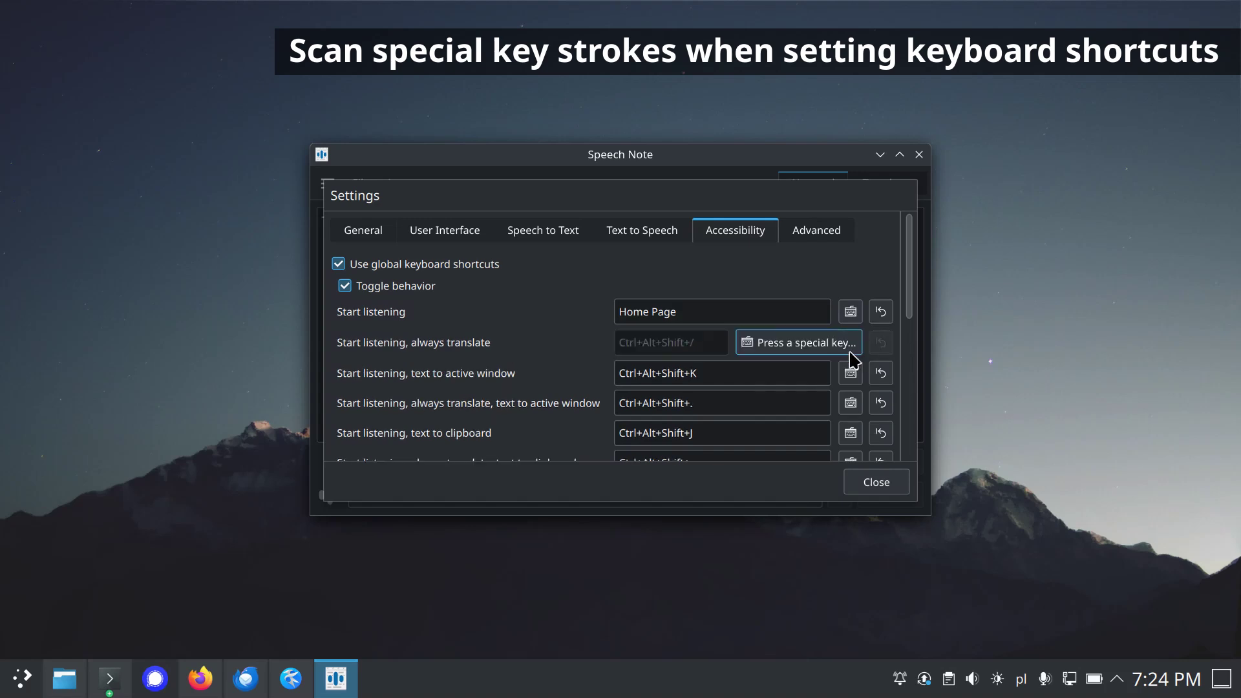
key("XF86Favorites")
left_click(851, 373)
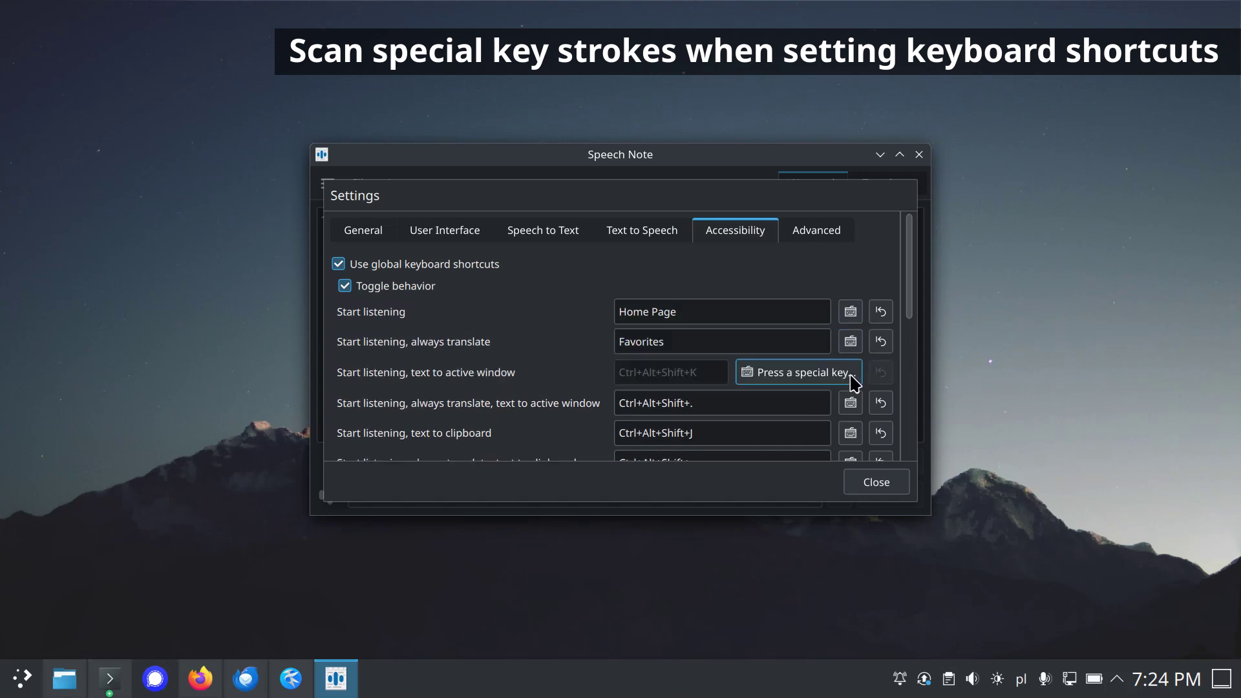
key("XF86Mail")
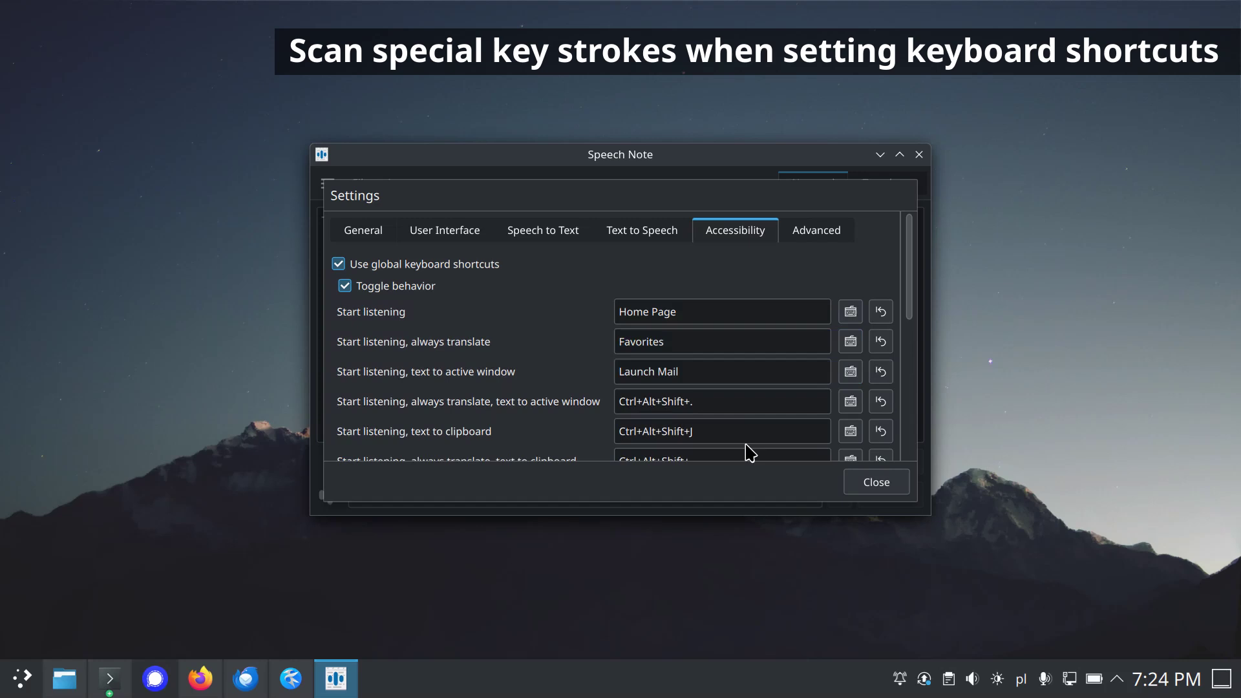
Revert all three listening shortcuts to their default keys and close the settings.
left_click(880, 372)
left_click(880, 341)
left_click(880, 311)
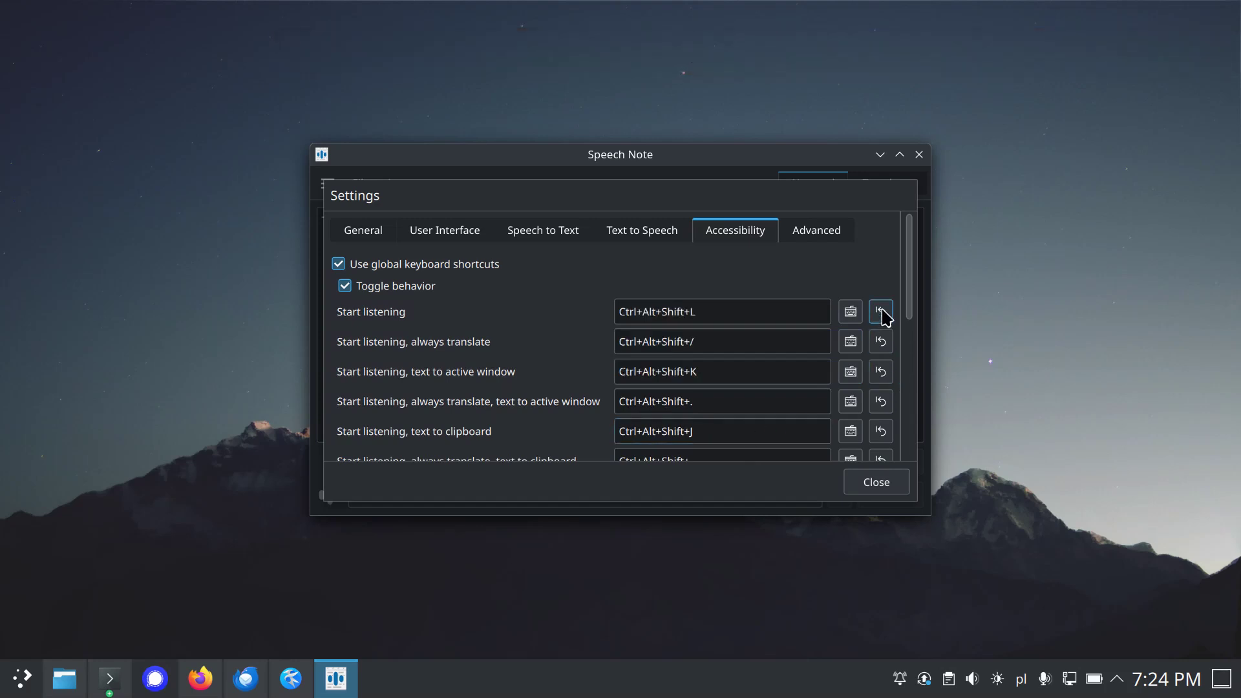
left_click(892, 489)
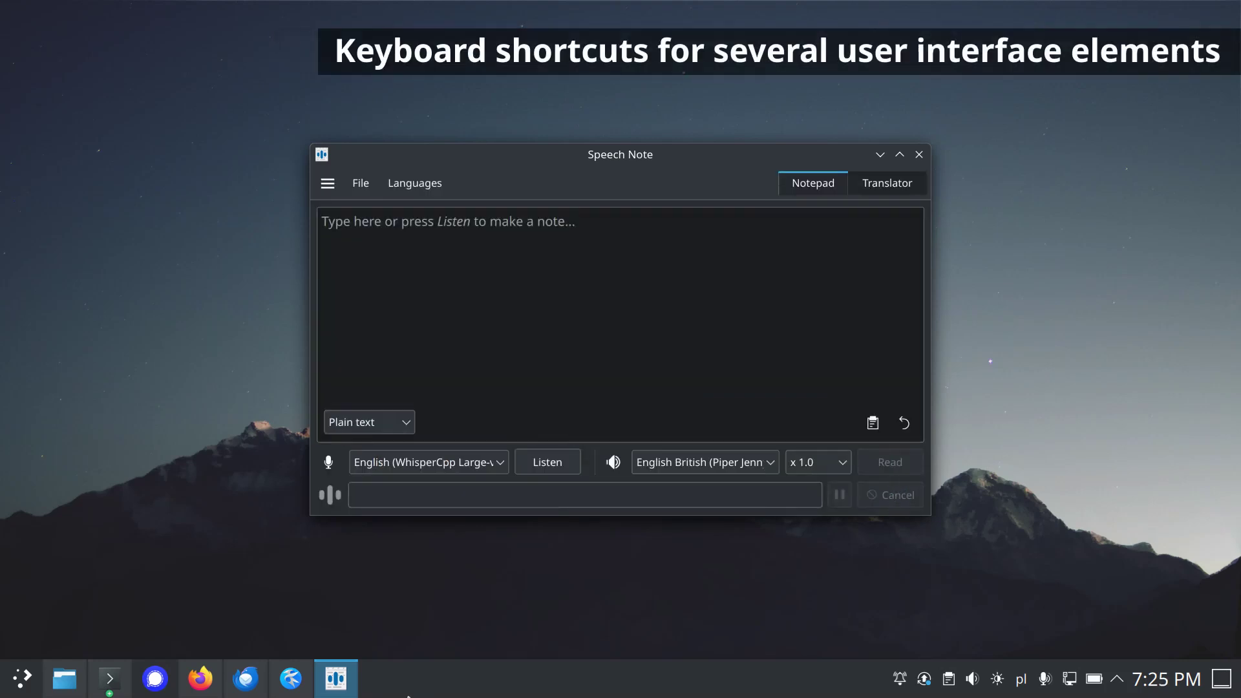
left_click(606, 306)
type("Hello")
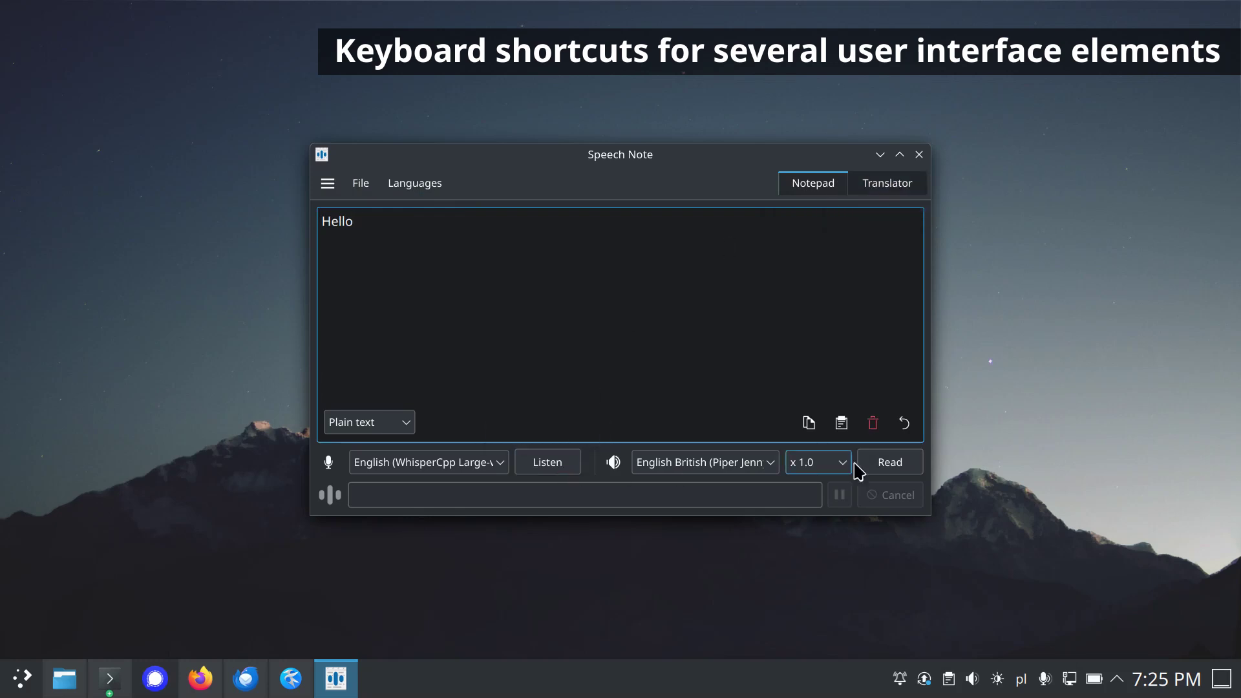
key("ctrl+a")
key("Delete")
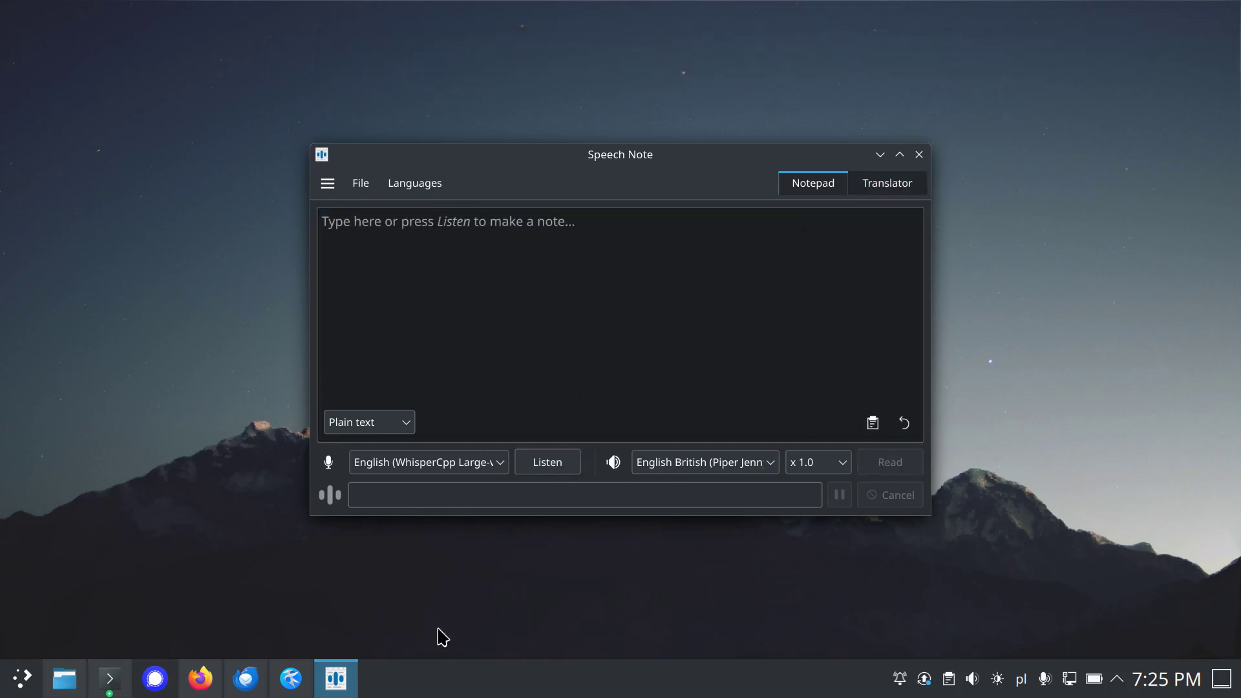
Enable Show Rules in Speech Note's settings.
left_click(328, 184)
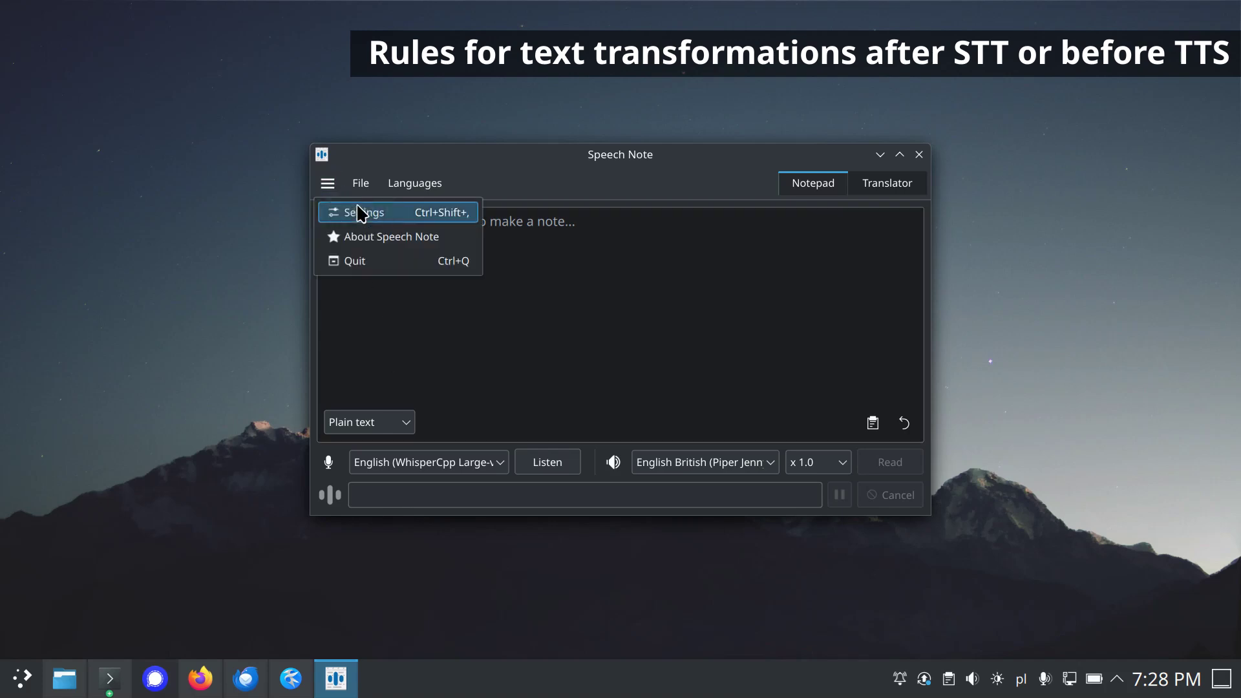
left_click(420, 213)
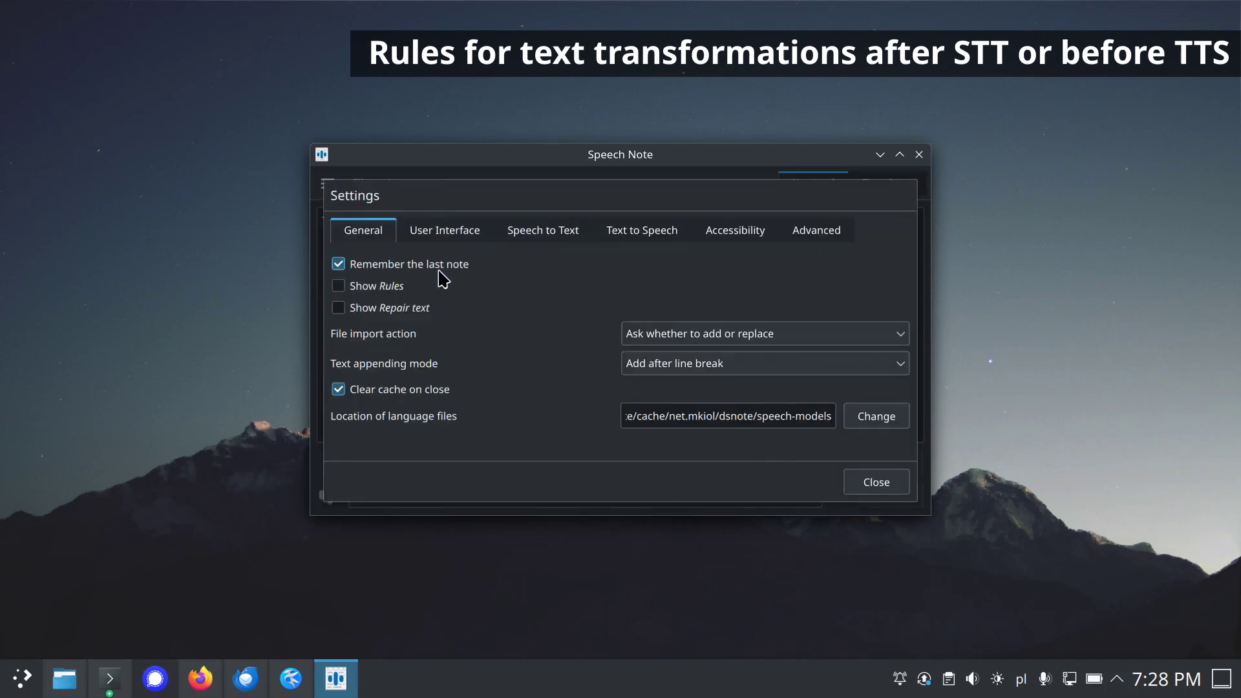
mouse_move(398, 285)
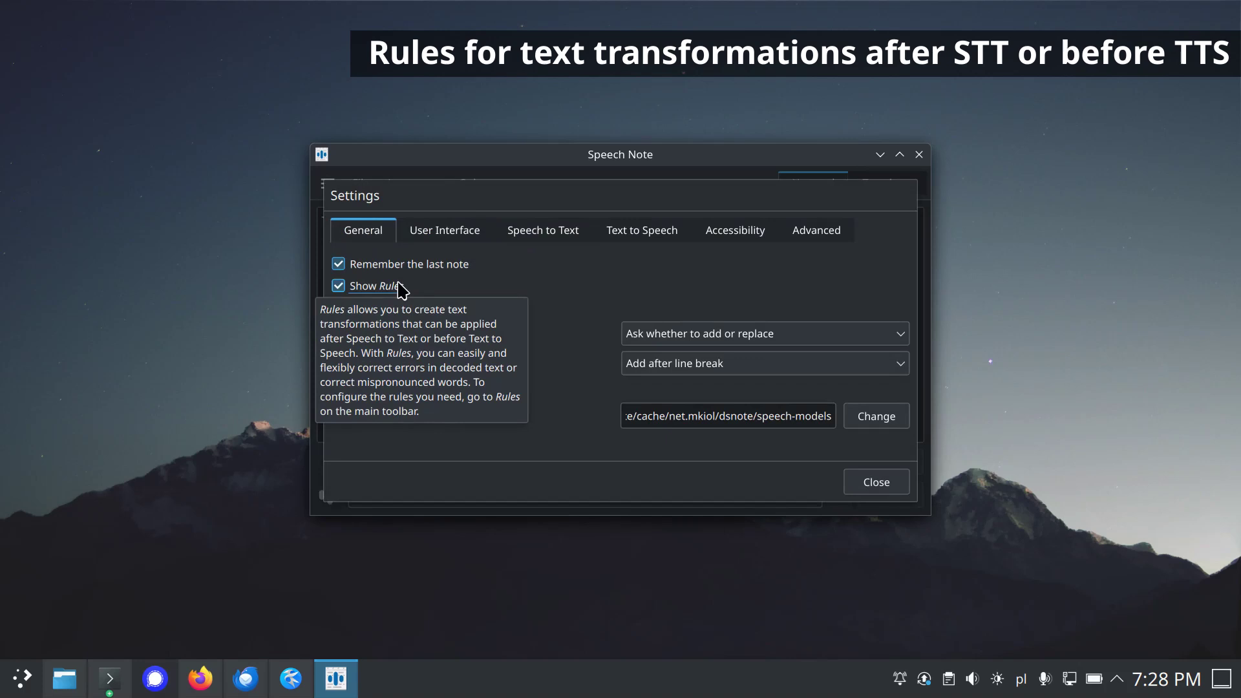
left_click(877, 484)
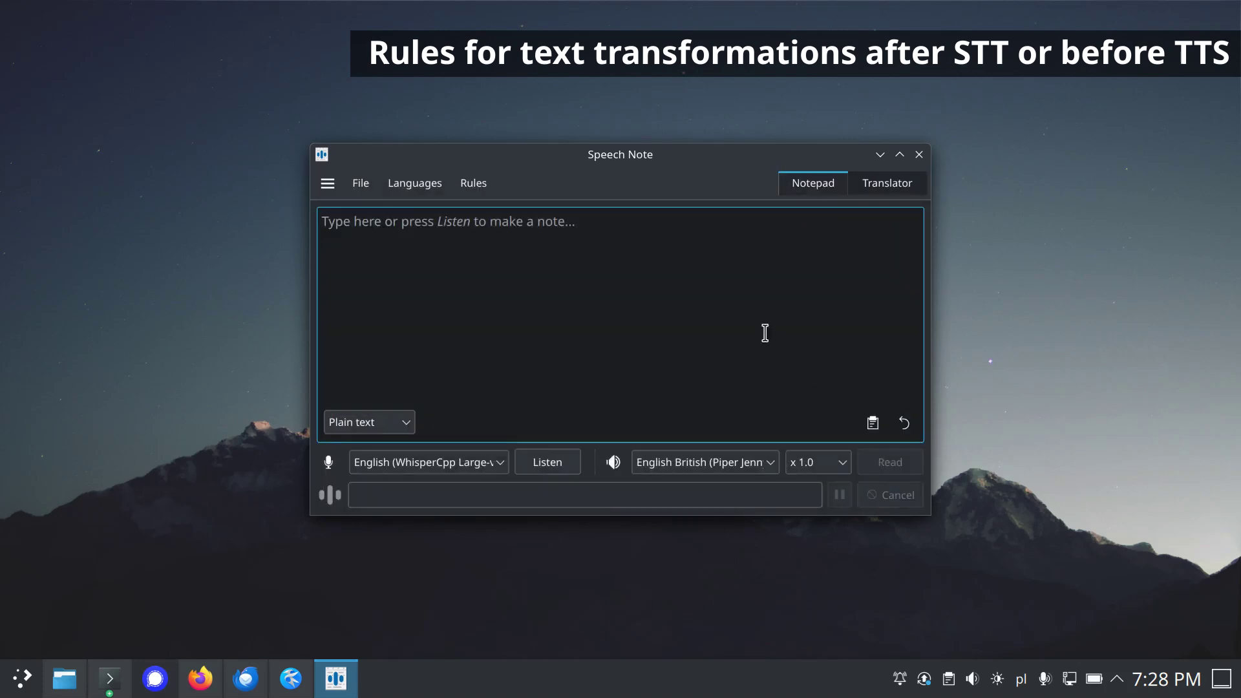
Open the Rules list and edit the first example rule.
left_click(479, 184)
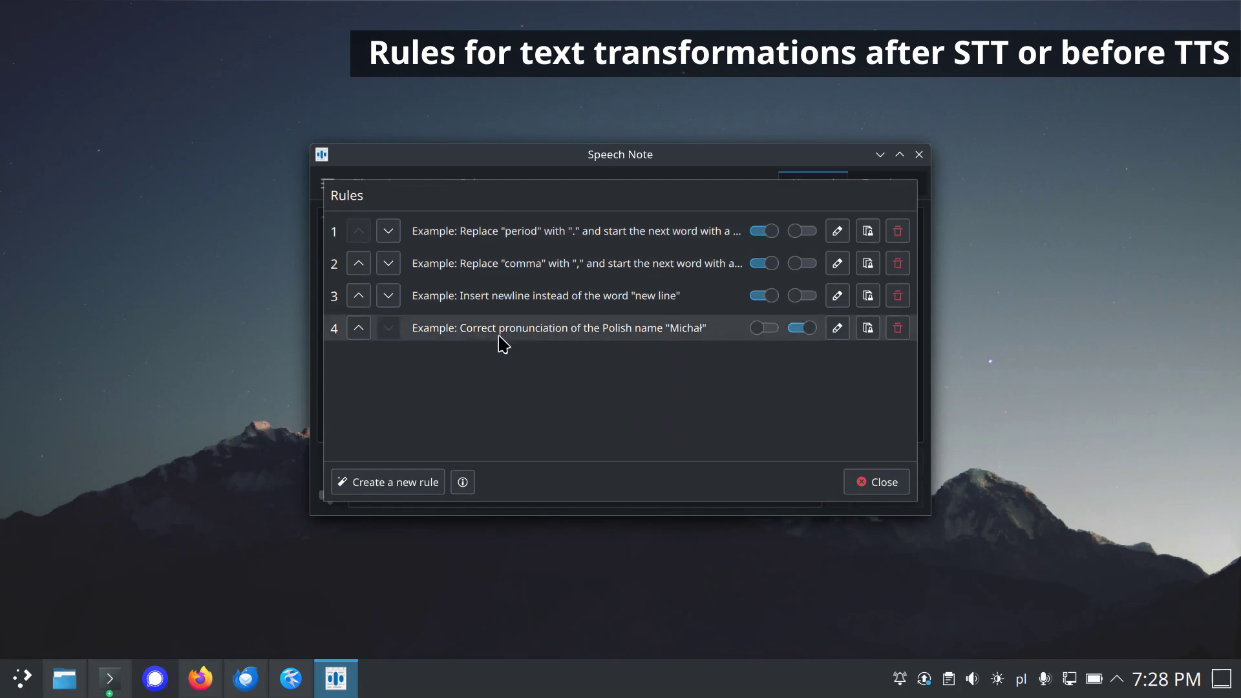
left_click(840, 234)
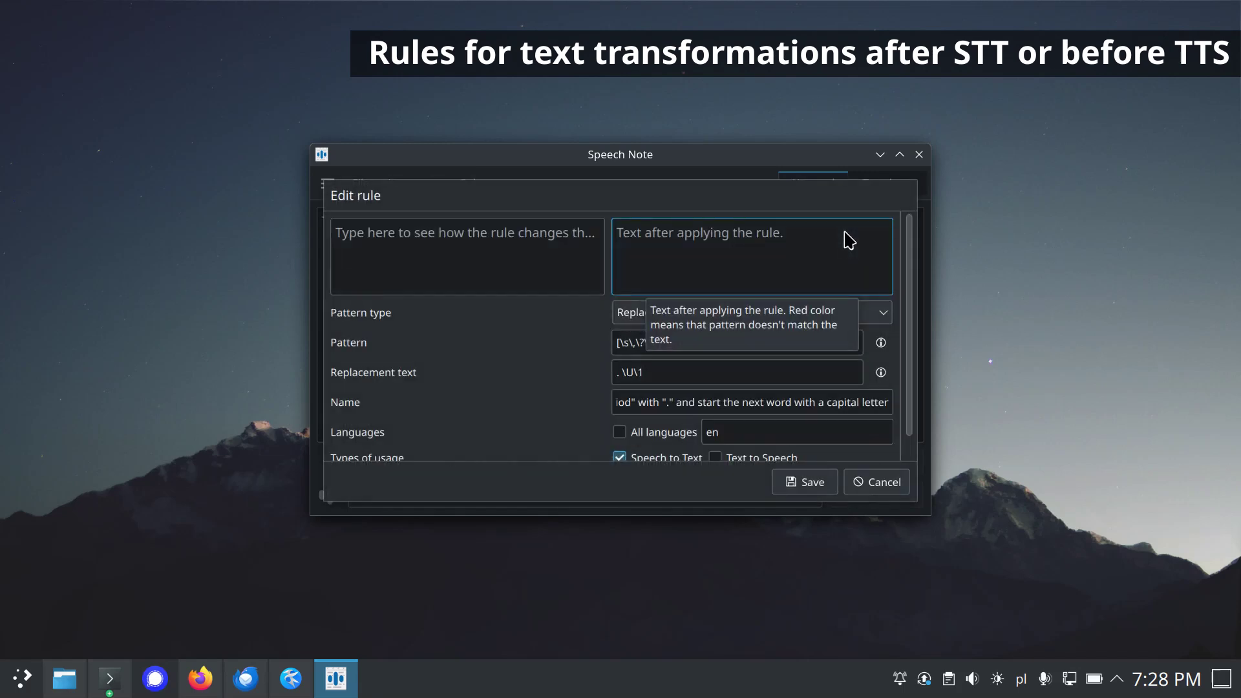
left_click_drag(696, 402, 484, 413)
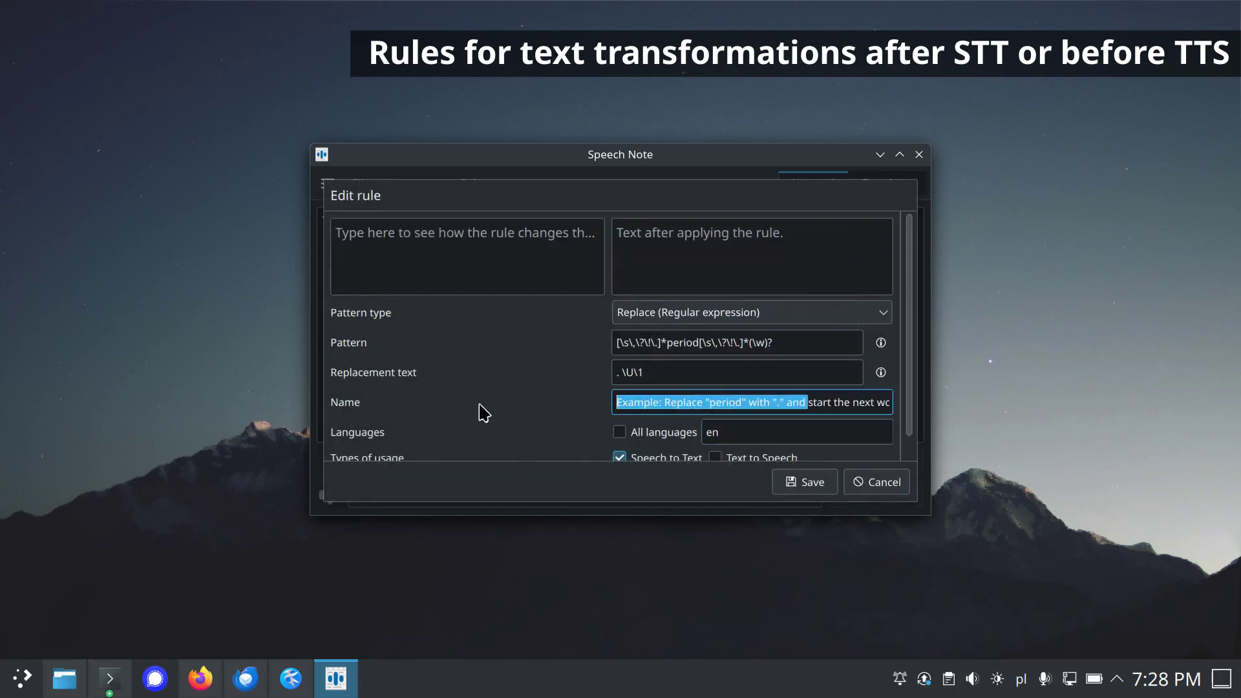
left_click(658, 402)
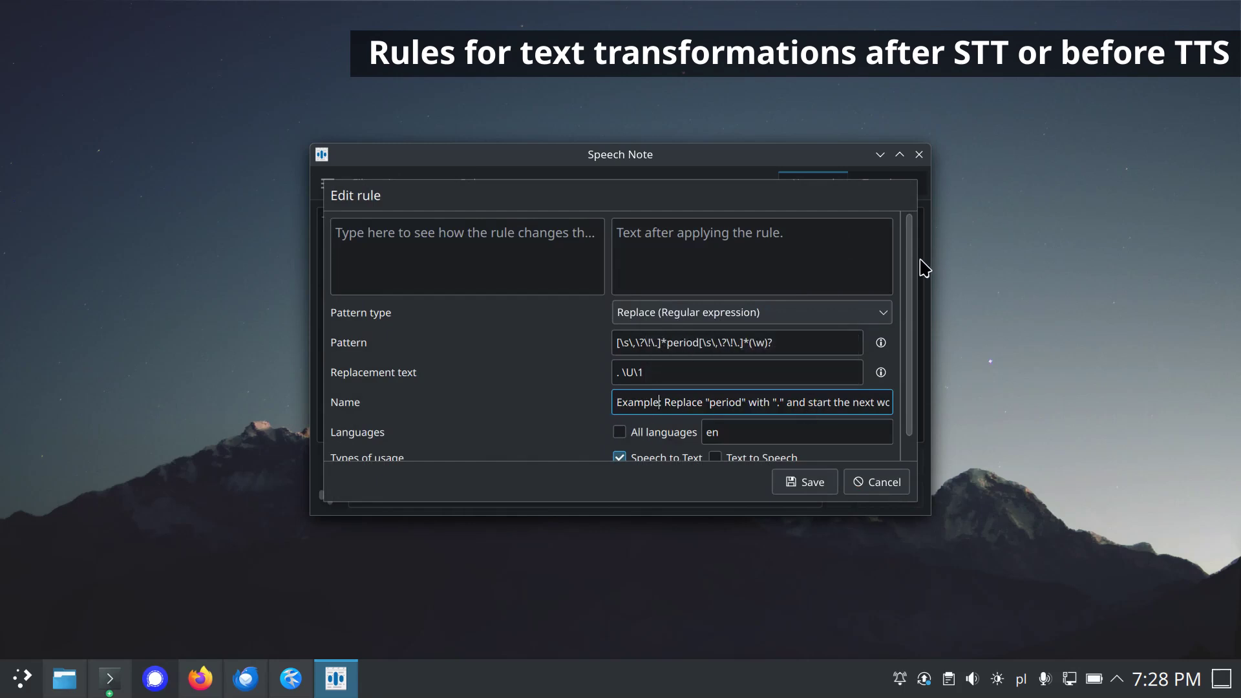
Test the period rule on 'Alice has a cat period', then cancel and close Rules.
left_click(855, 313)
left_click(855, 312)
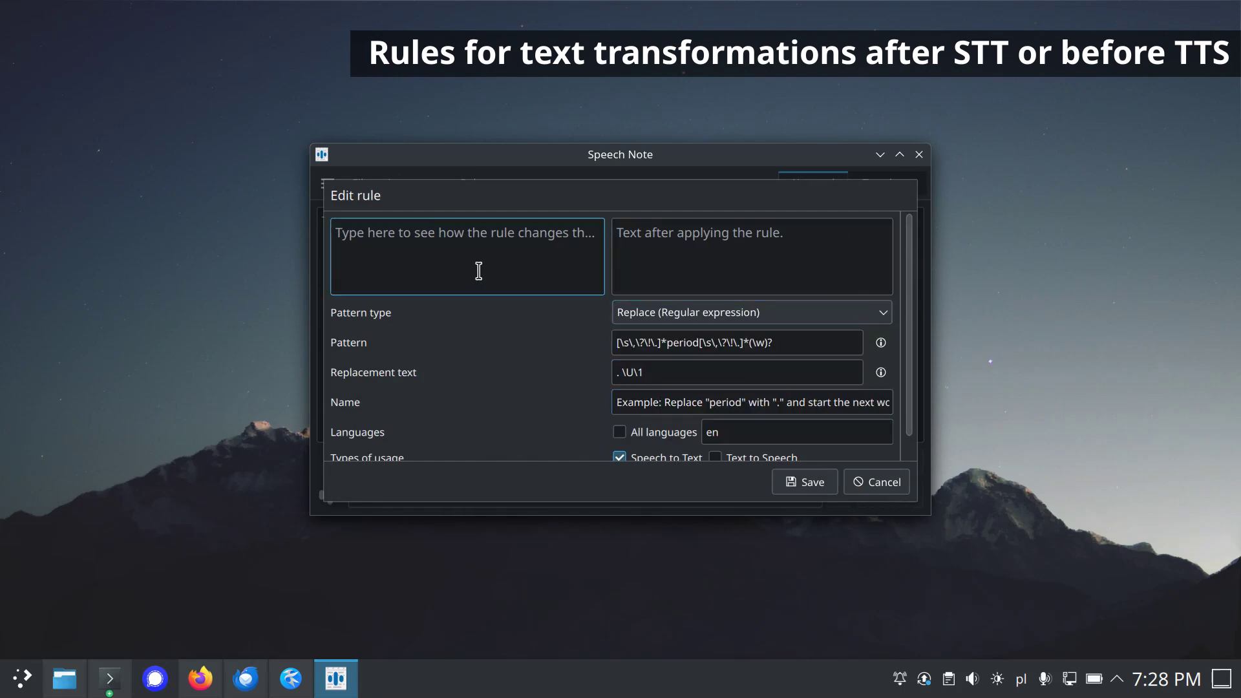
type("Alis")
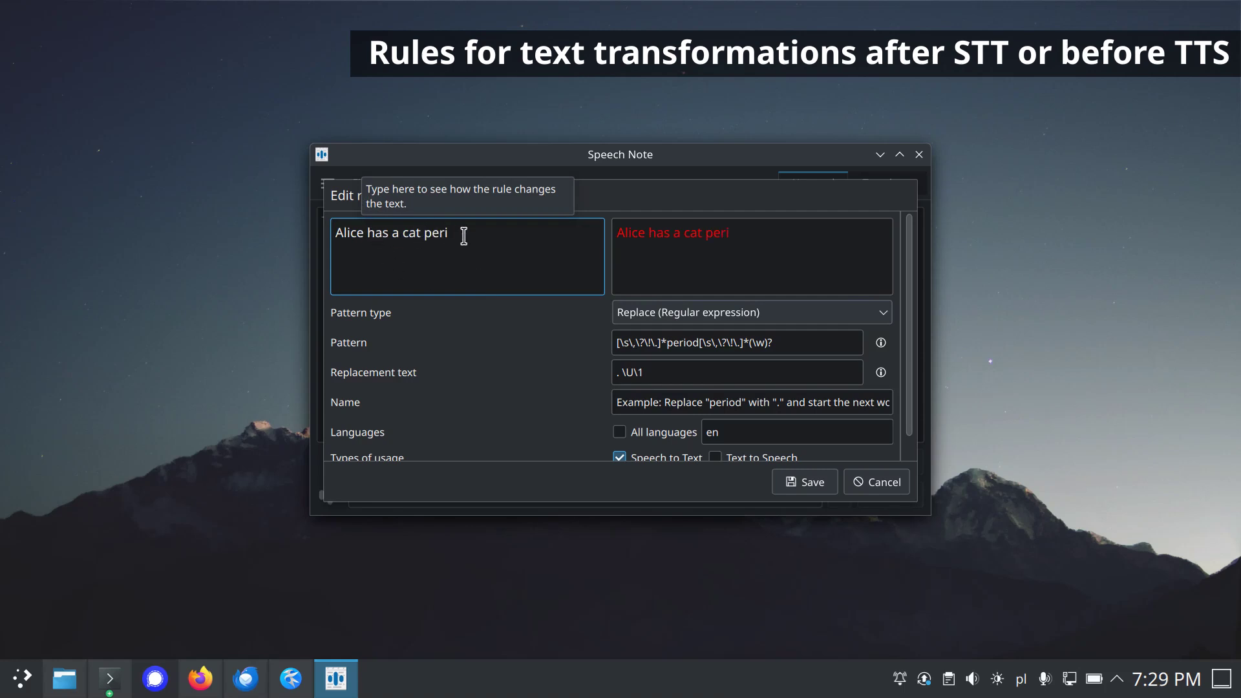
type("d")
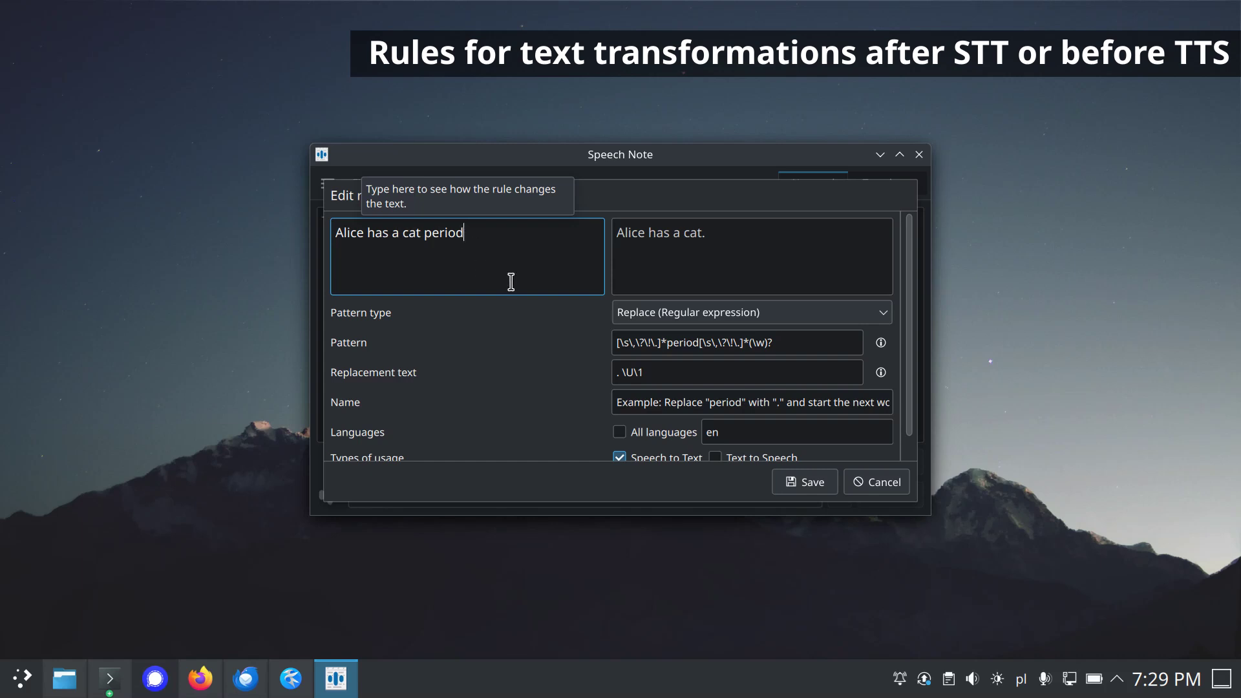
left_click(885, 487)
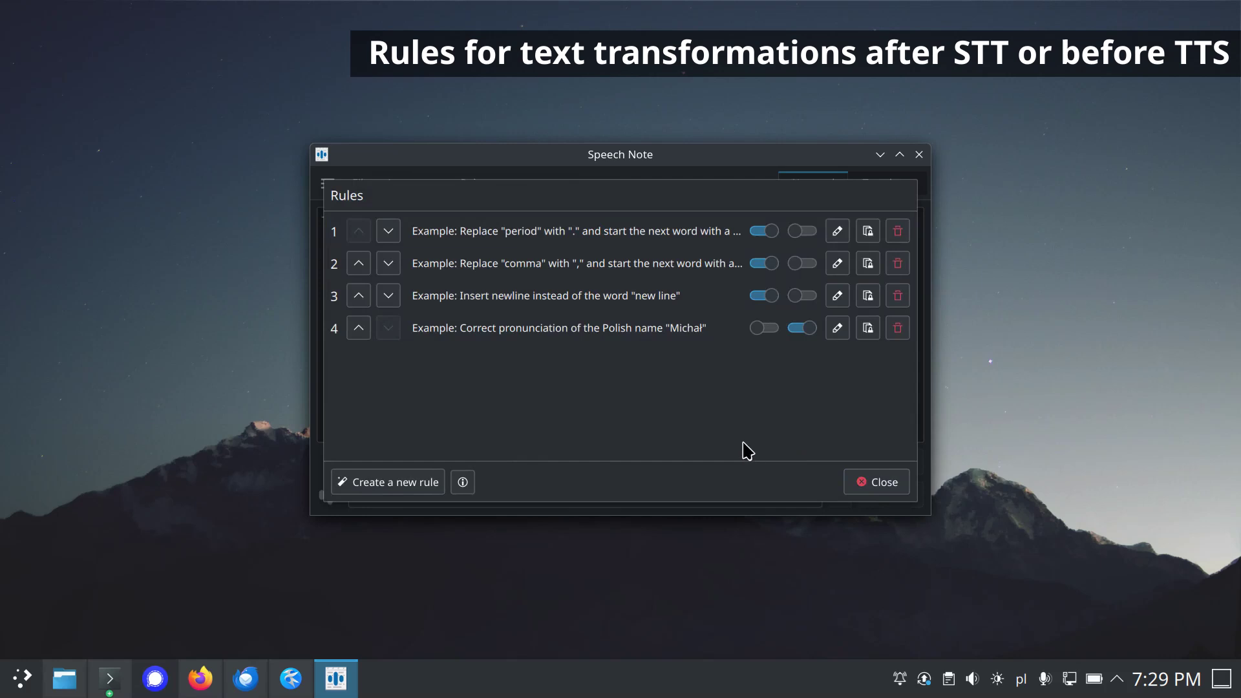
left_click(878, 490)
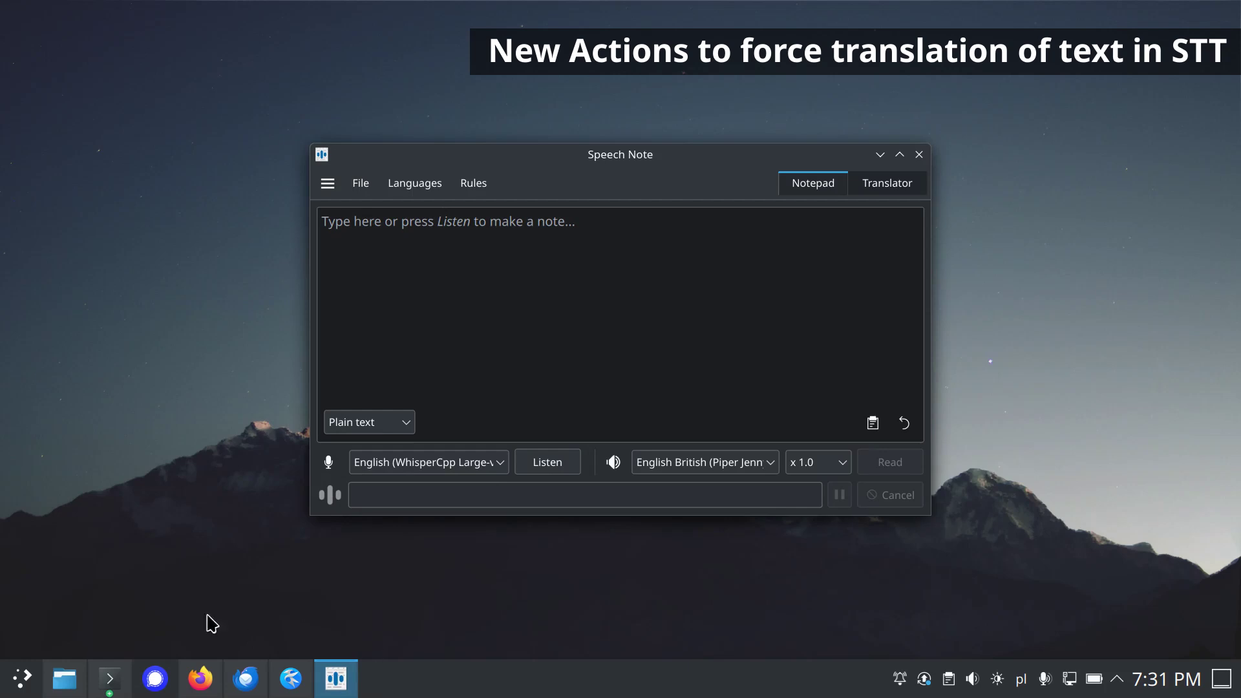
left_click(110, 678)
type("flatpak run net.mkiol.SpeechNote --help")
key("Return")
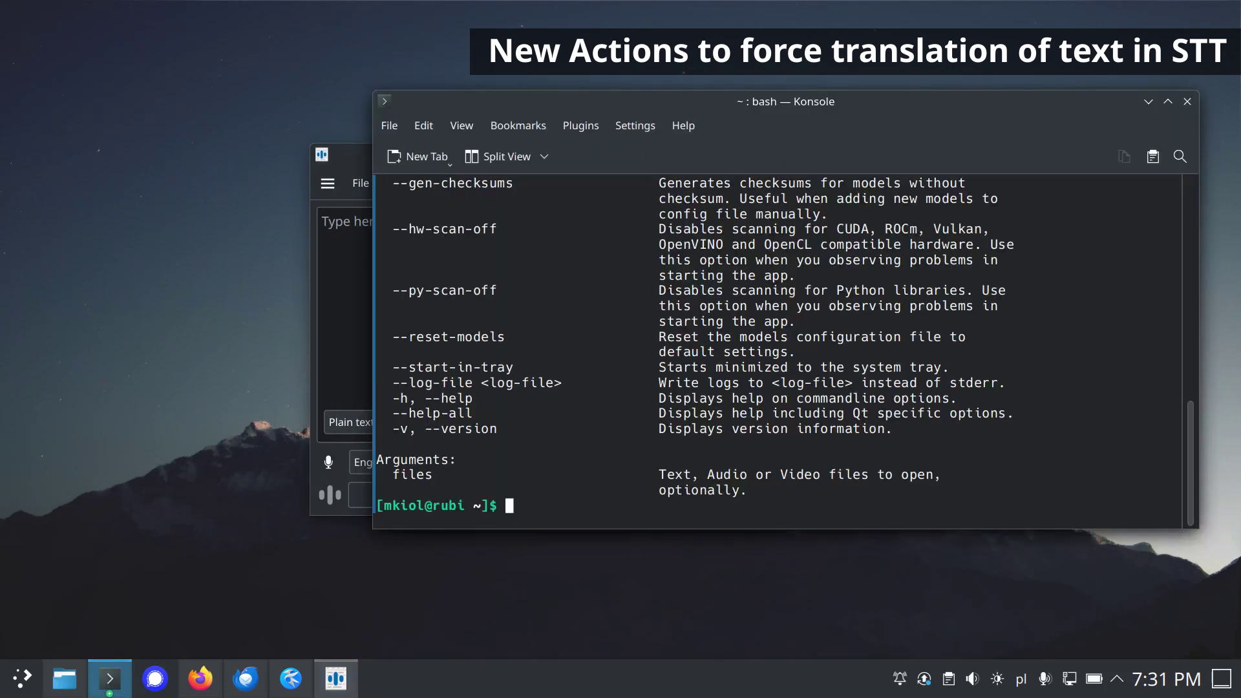
scroll(685, 334, "up", 10)
left_click_drag(394, 334, 456, 337)
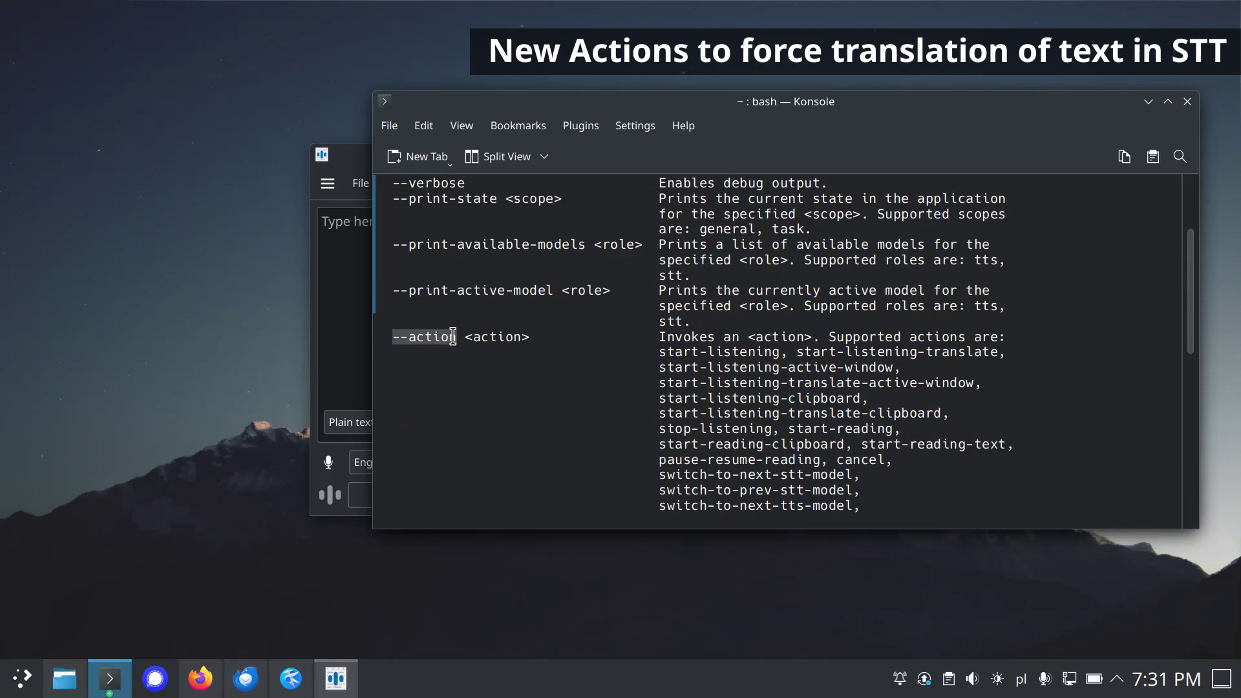
left_click_drag(797, 351, 999, 351)
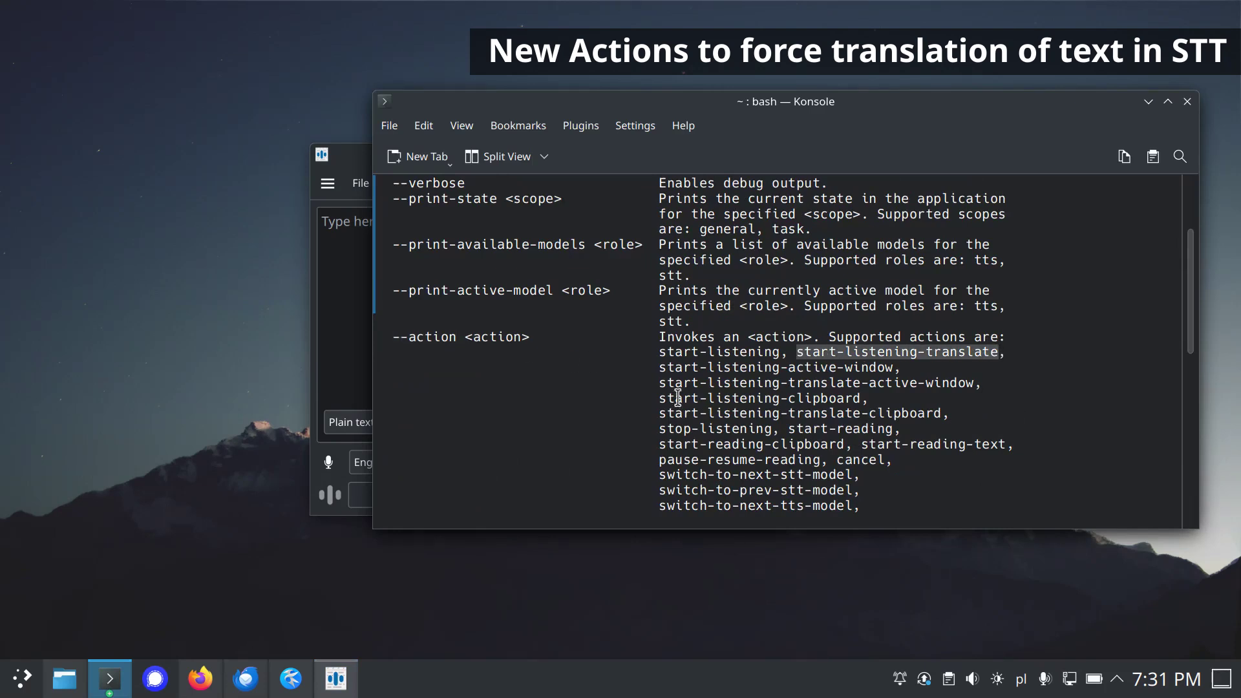
left_click_drag(658, 382, 973, 382)
left_click_drag(658, 412, 945, 407)
scroll(955, 446, "down", 2)
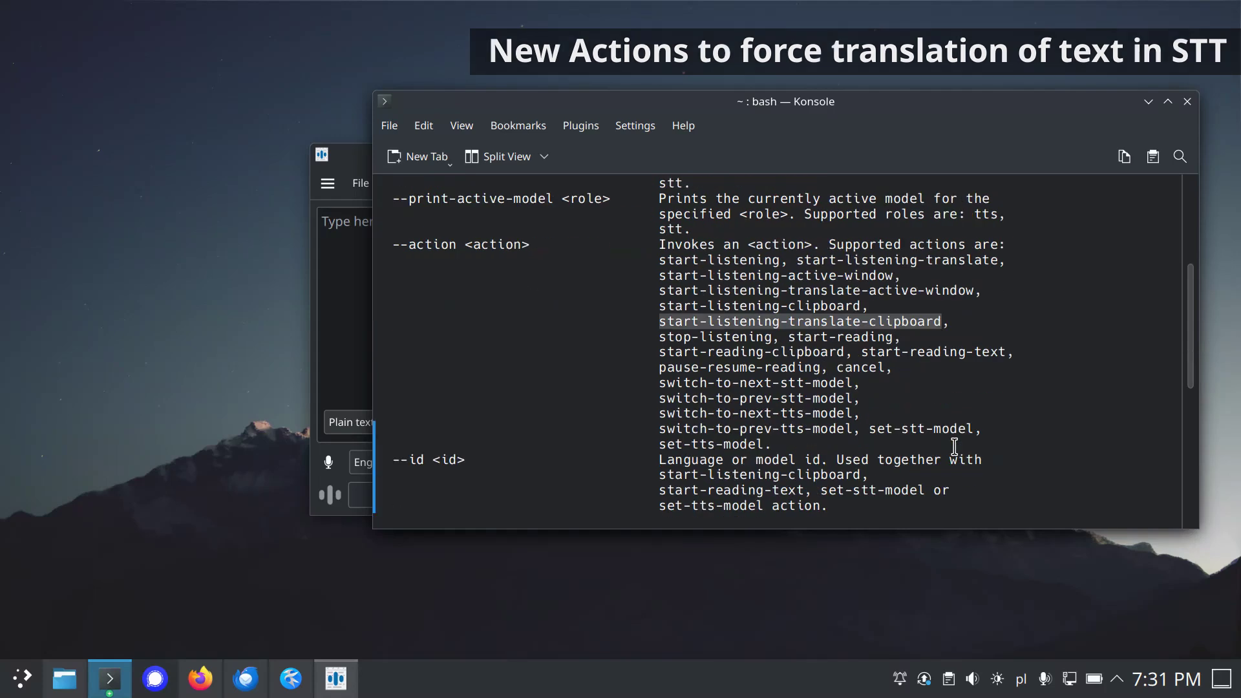
left_click(1148, 101)
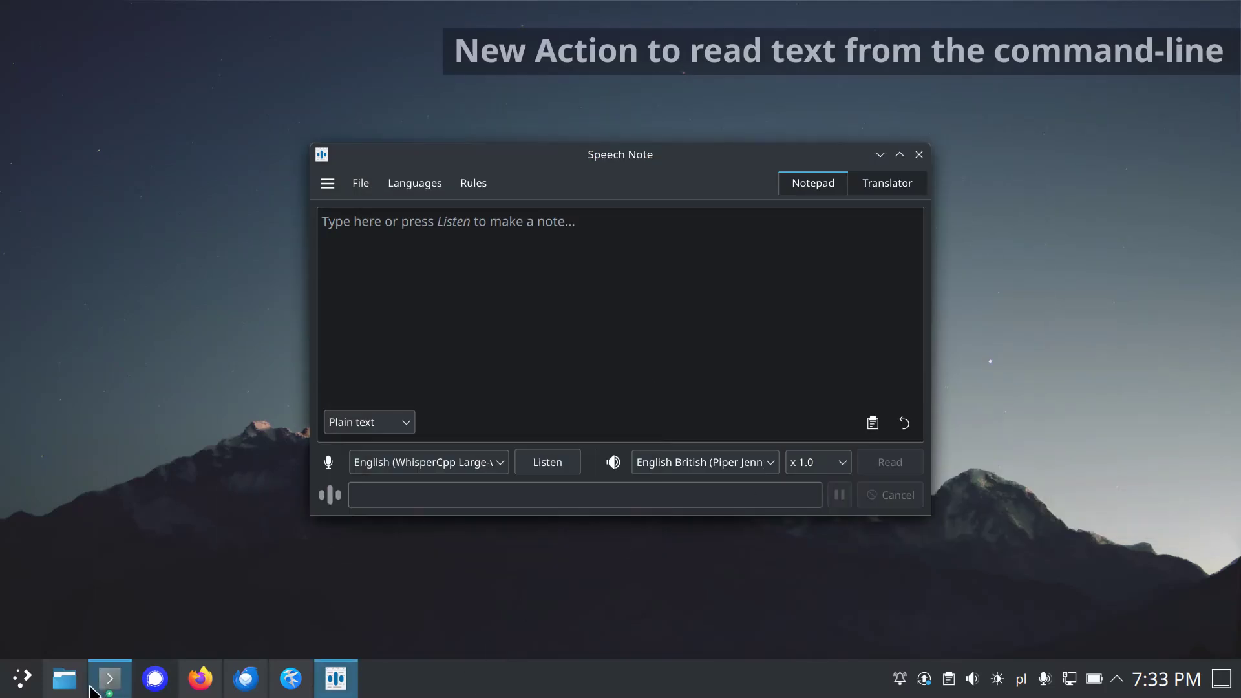
Show Speech Note's command-line help and highlight the start-reading-text action and --text option.
left_click(110, 679)
type("flatpak ")
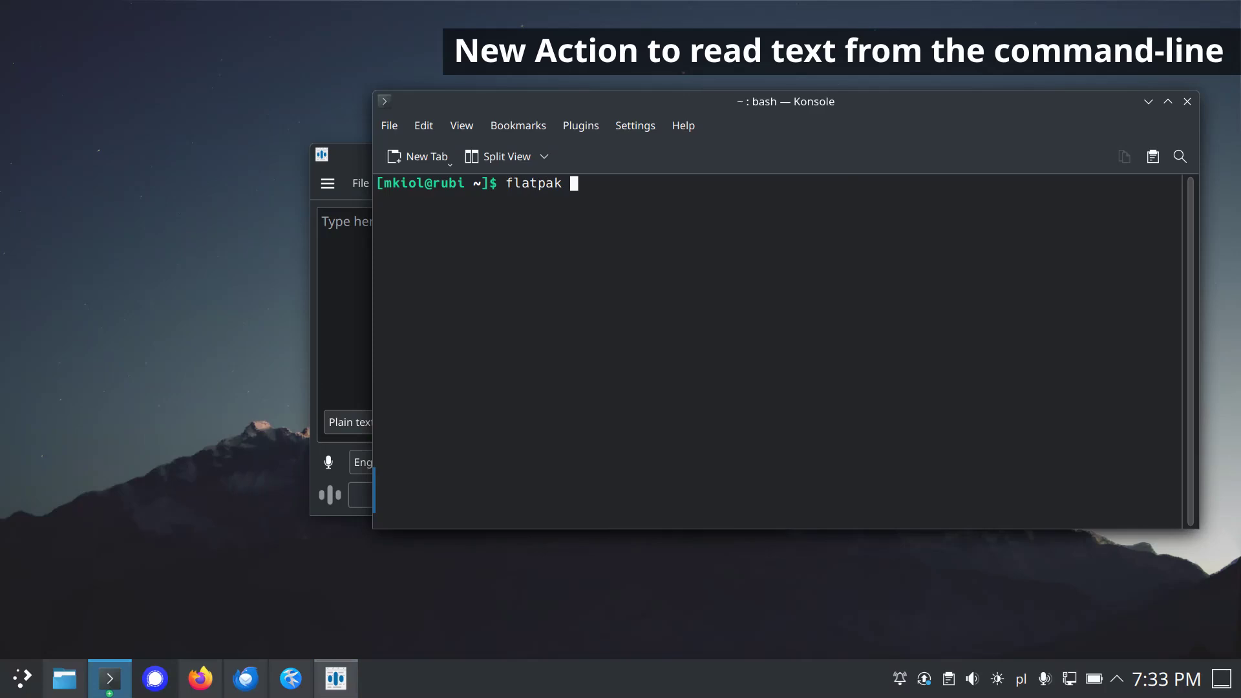
type("run net.mkiol.SpeechNote --help")
key("Return")
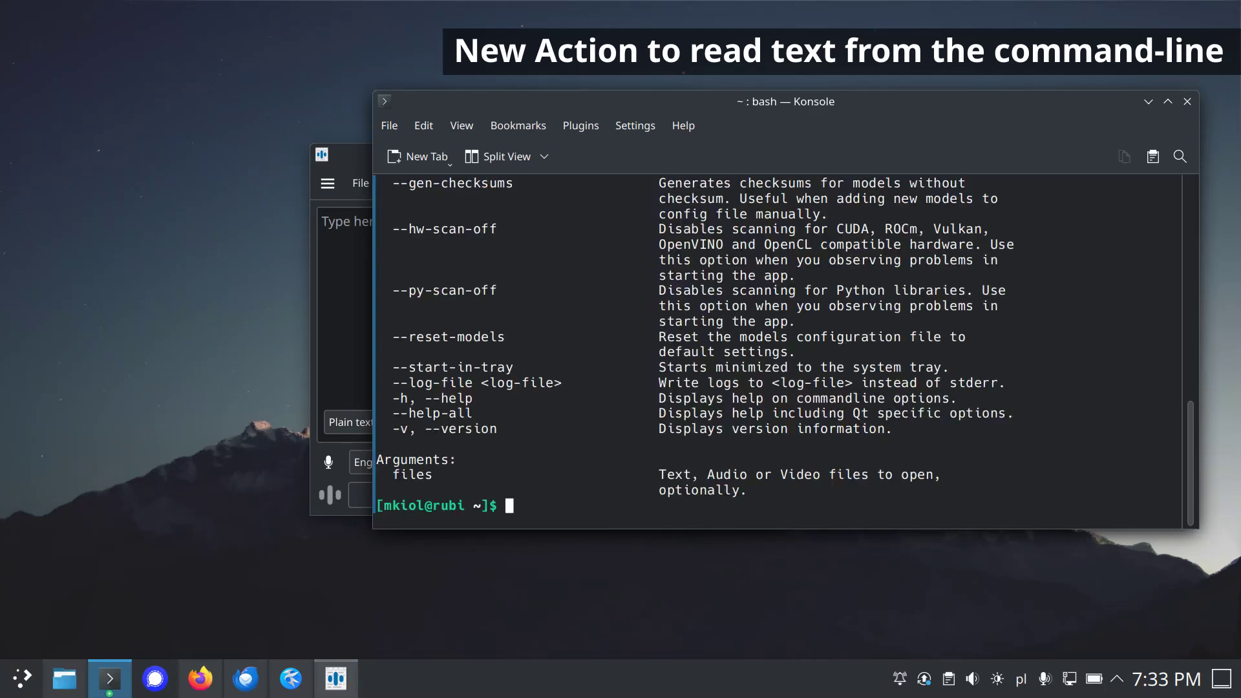
scroll(536, 440, "up", 4)
left_click_drag(862, 351, 1003, 352)
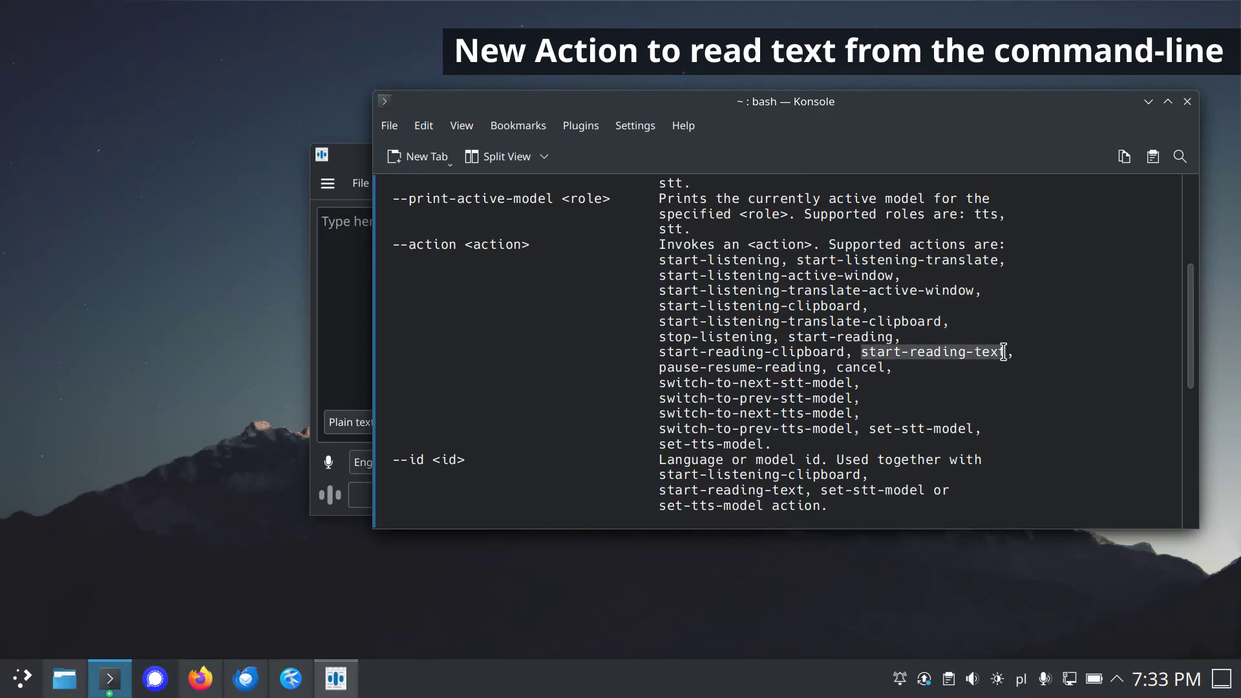
scroll(1025, 434, "down", 5)
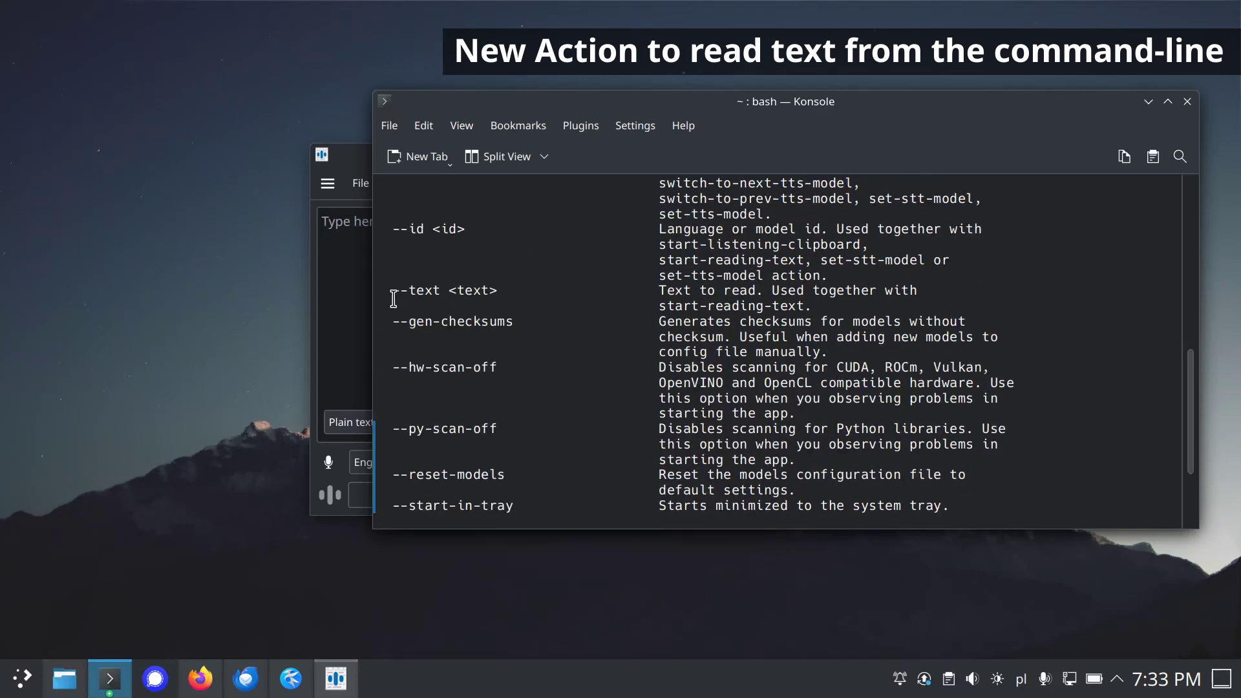
double_click(394, 294)
scroll(526, 416, "down", 3)
Run the start-reading-text action with --text "Alice has a cat", then clear the terminal.
key("Return")
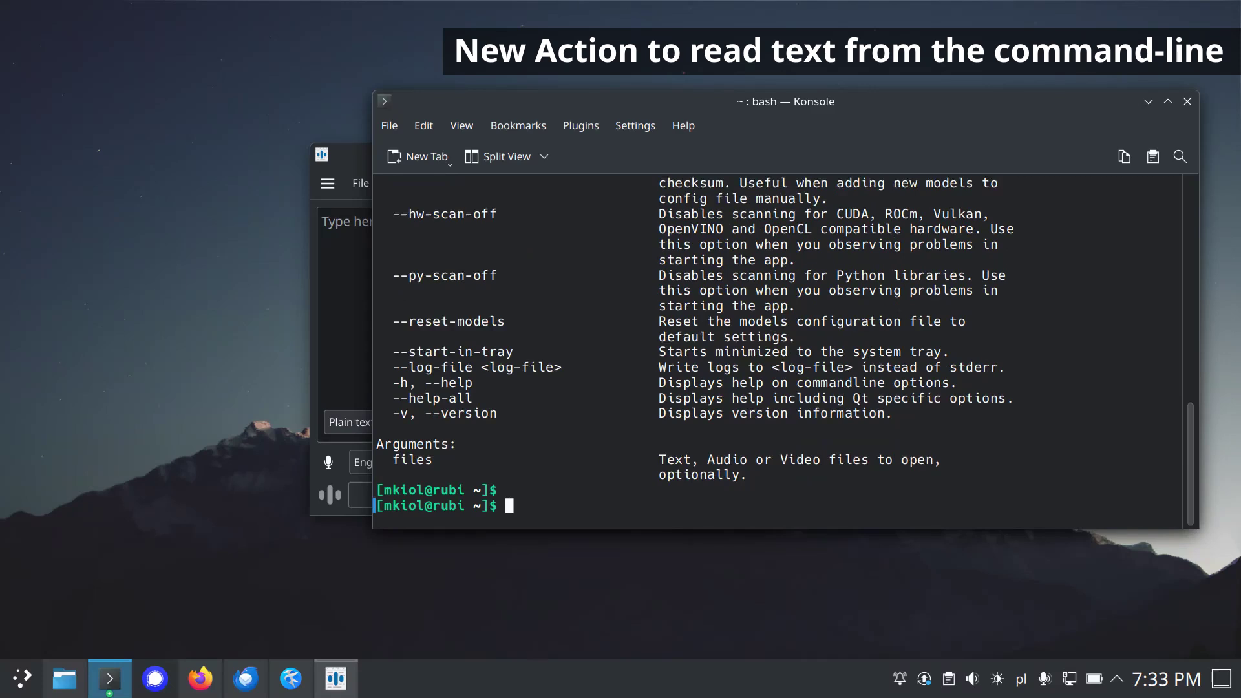
key("Return")
key("Return")
key("Return")
type("flatpak run net.")
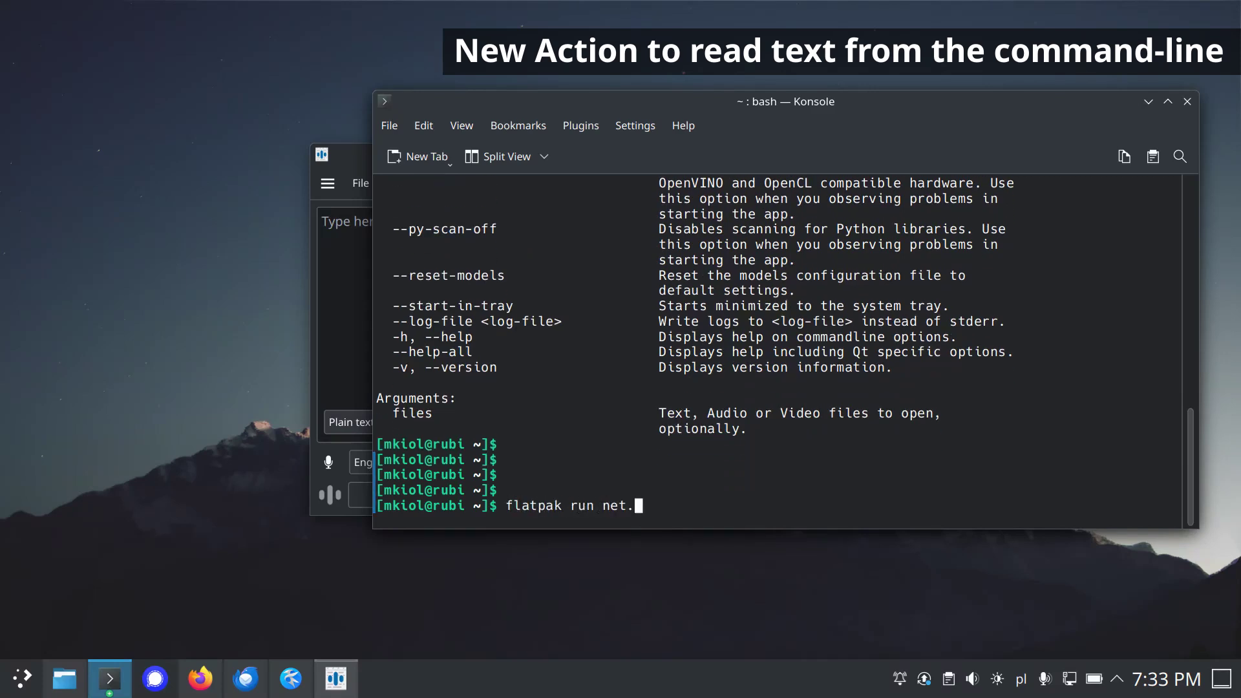
type("mkiol.Sp")
key("Tab")
type("--actio")
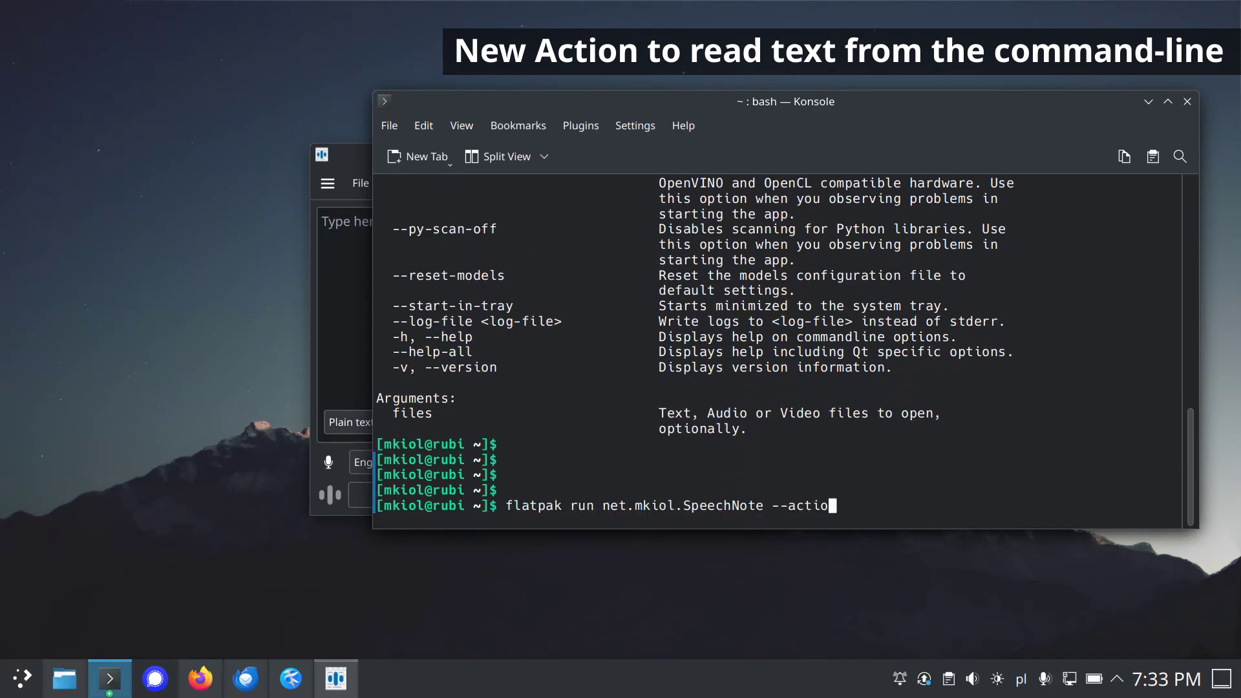
type("n start-reading-text --text")
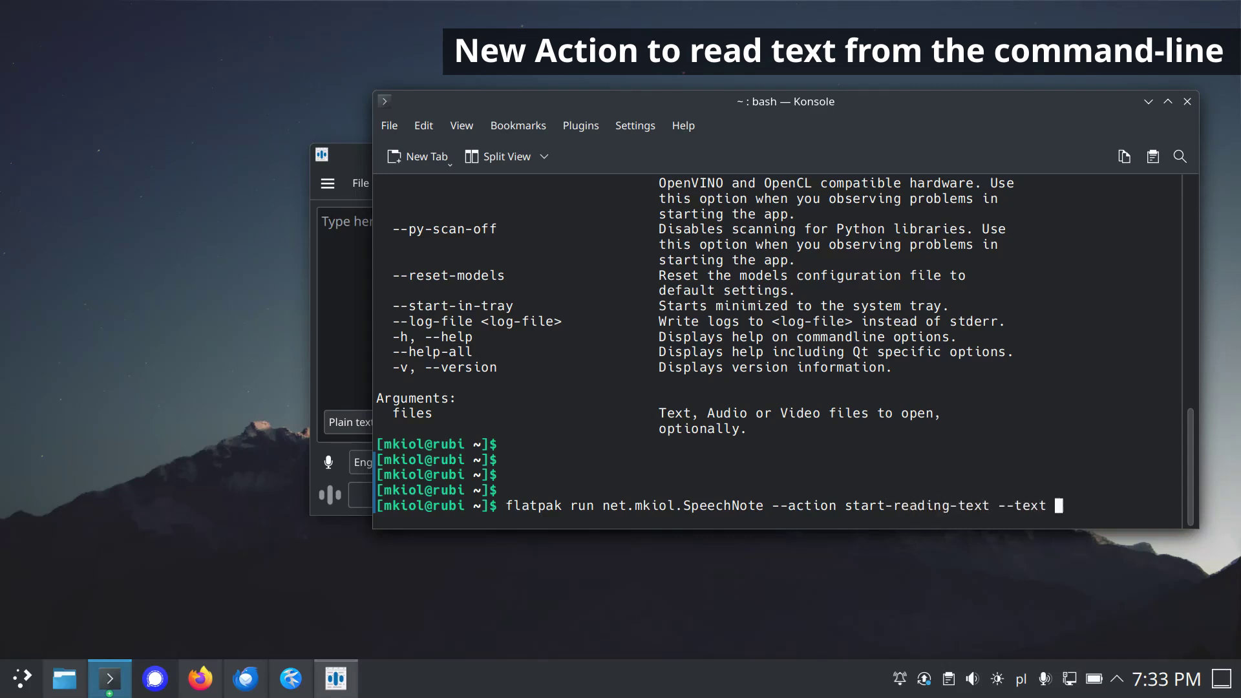
type(" \"Alice has a cat\"")
key("Return")
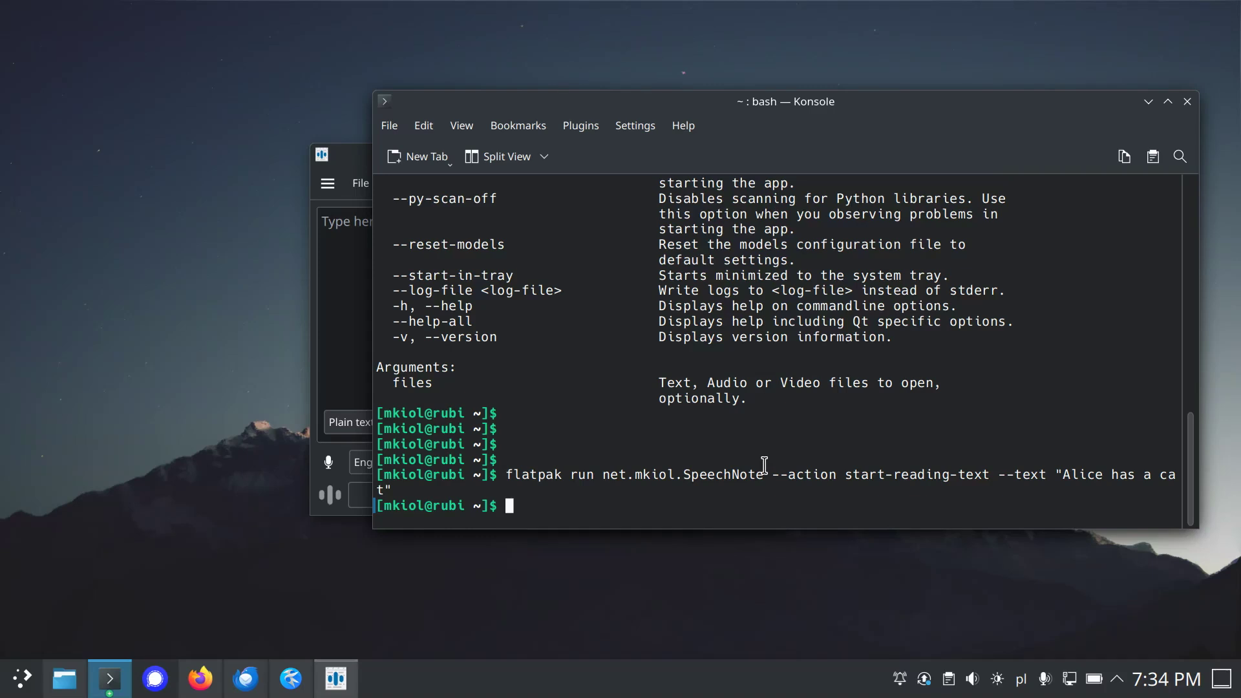
key("ctrl+l")
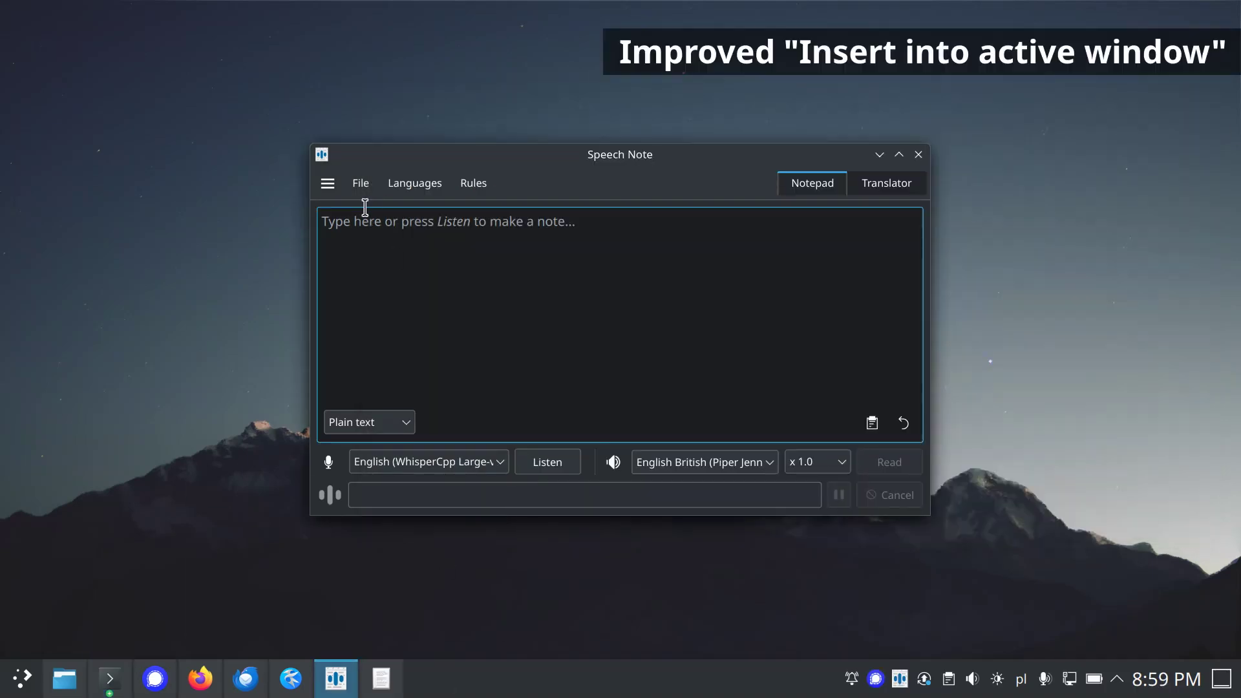
left_click(328, 183)
left_click(359, 210)
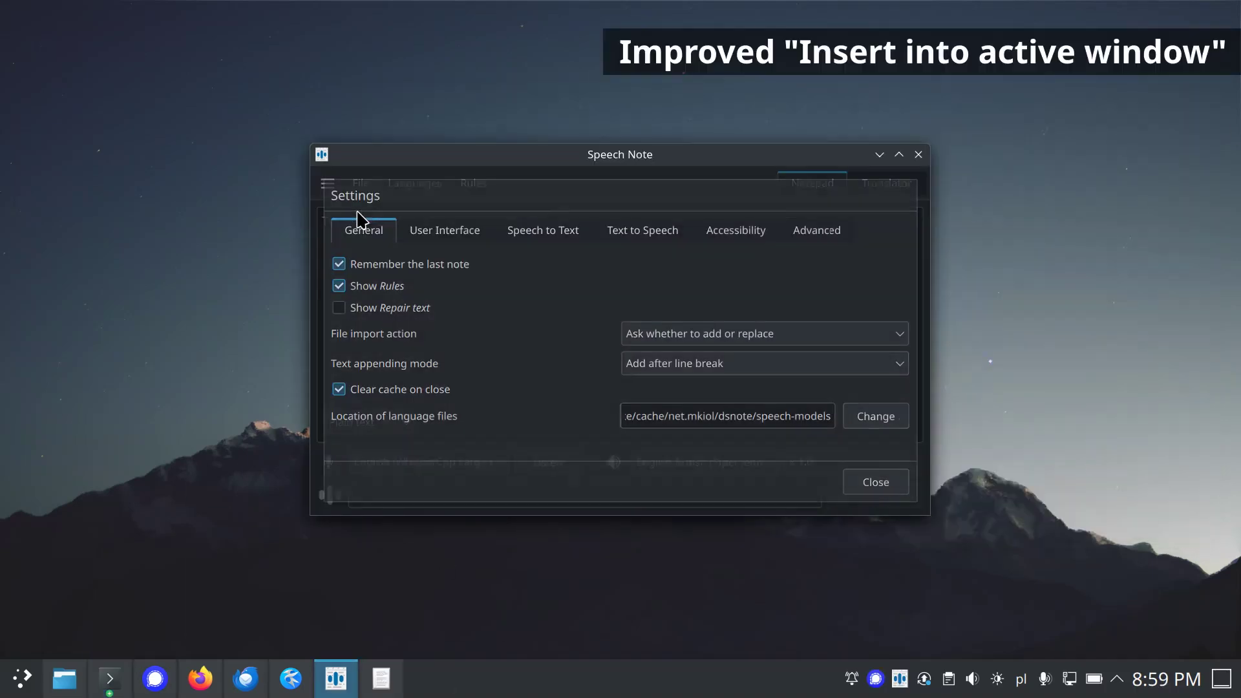
left_click(747, 240)
left_click(736, 370)
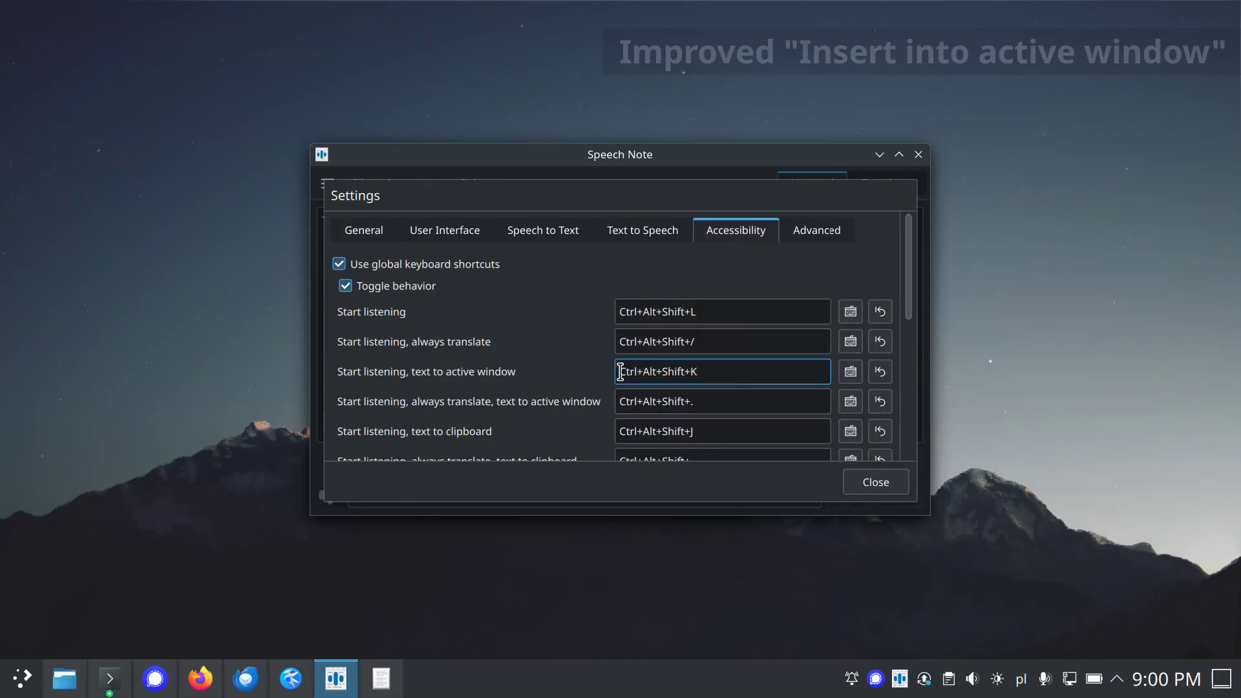
left_click_drag(750, 369, 578, 380)
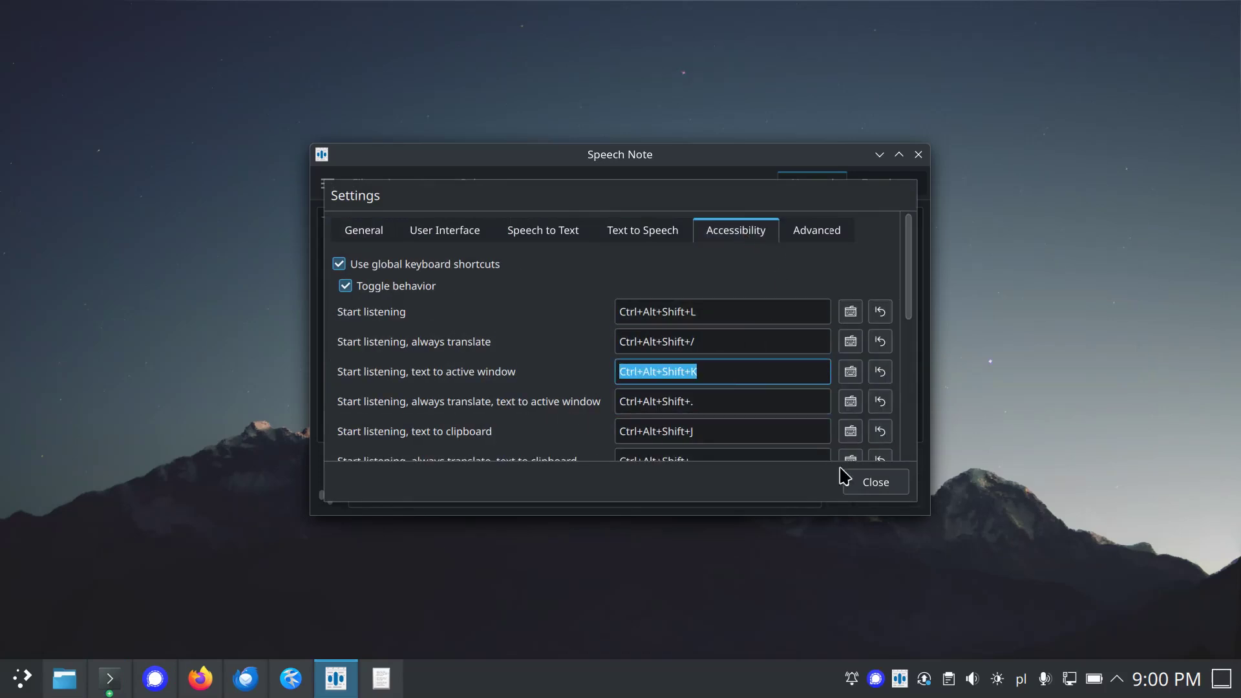
left_click(866, 486)
left_click(382, 678)
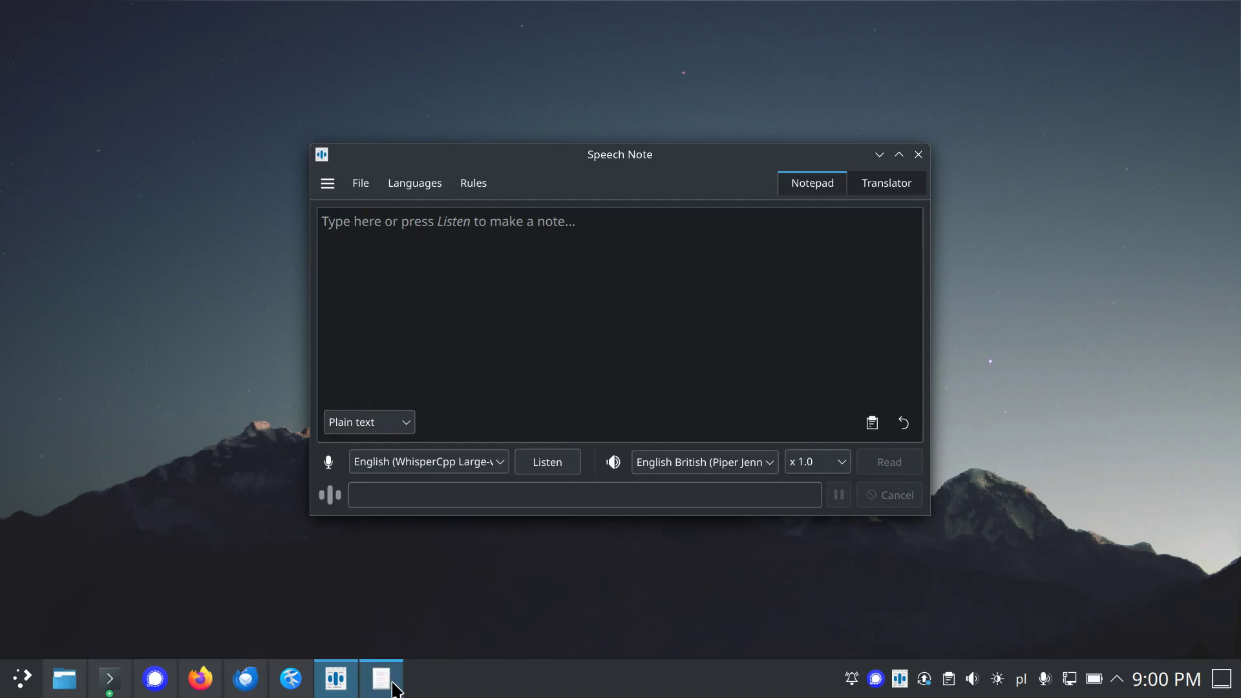
Dictate 'Hello my friend. How are you doing today?' into KWrite via Ctrl+Alt+Shift+K, then discard it.
left_click_drag(690, 157, 734, 91)
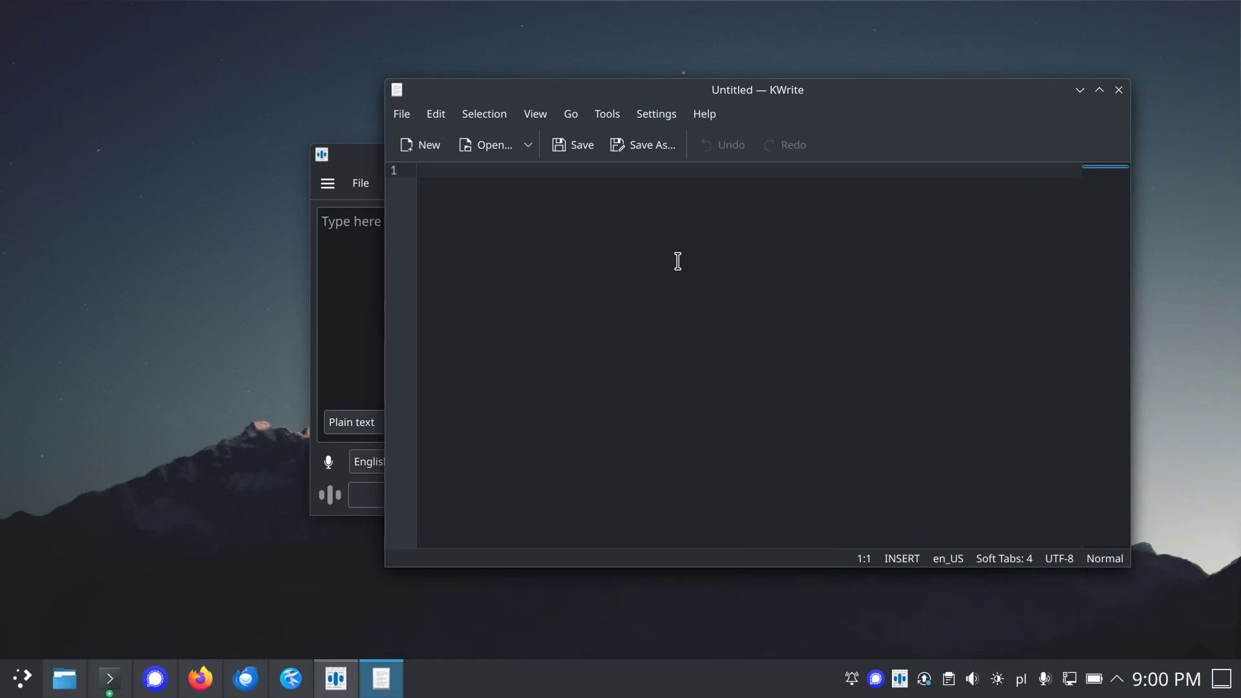
key("ctrl+alt+shift+k")
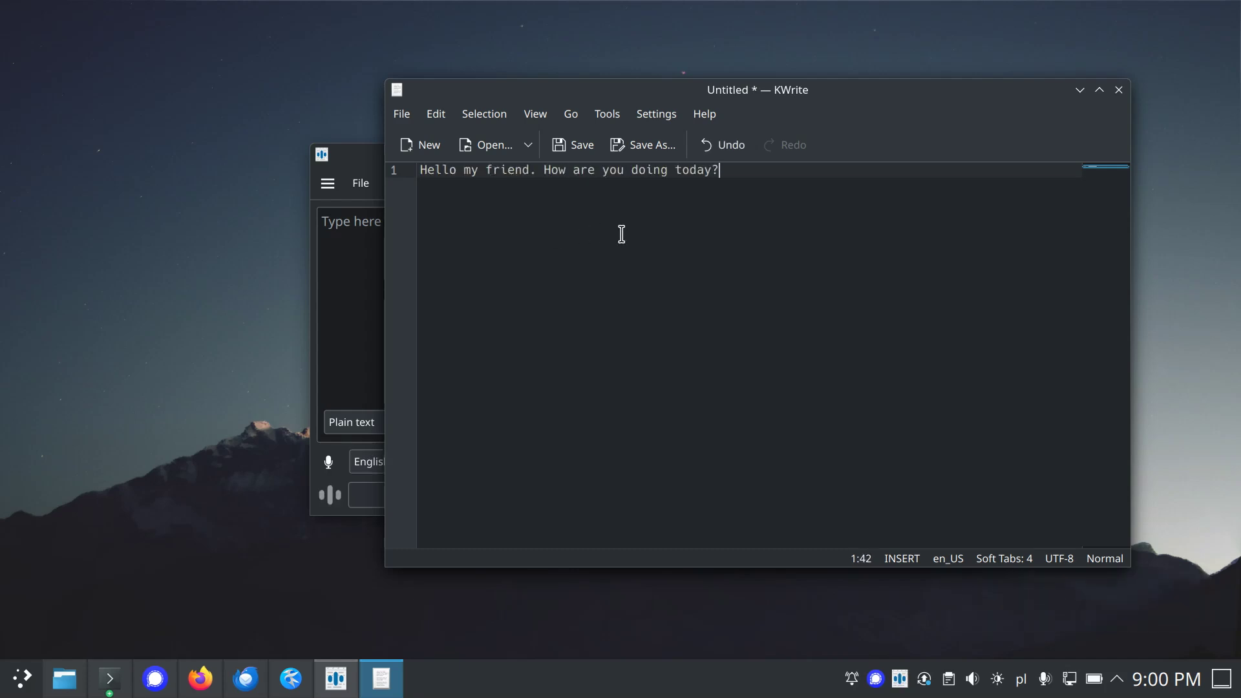
left_click(1119, 90)
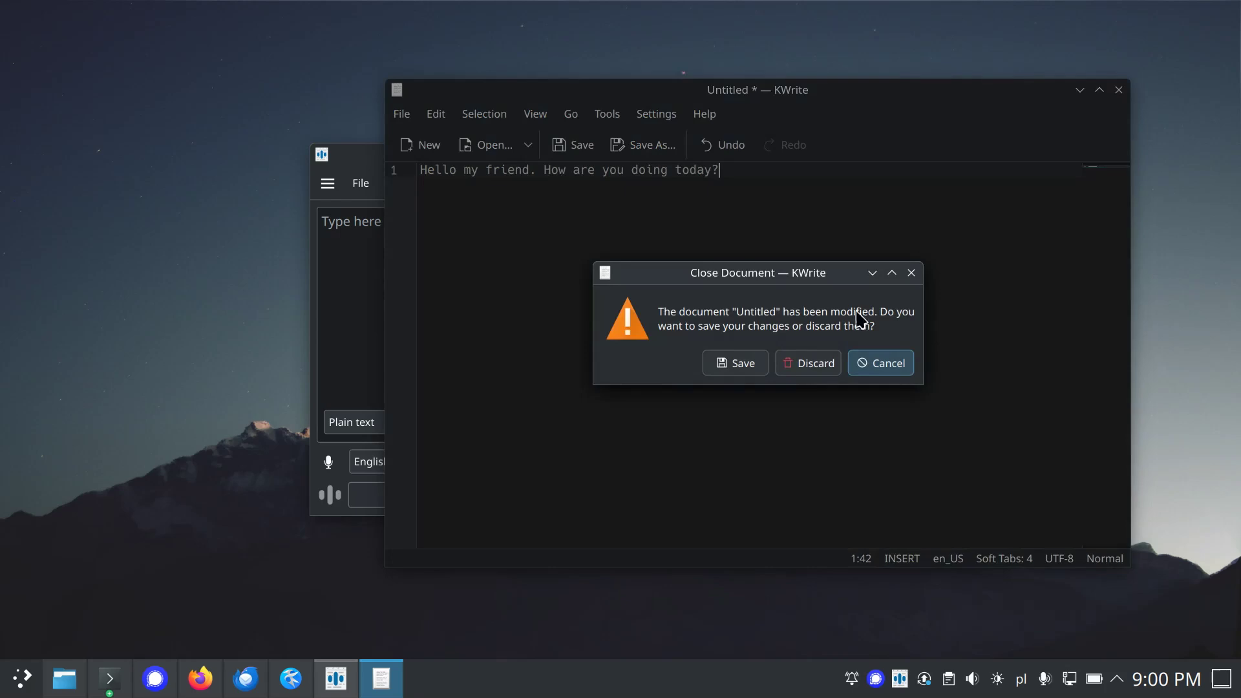
left_click(811, 360)
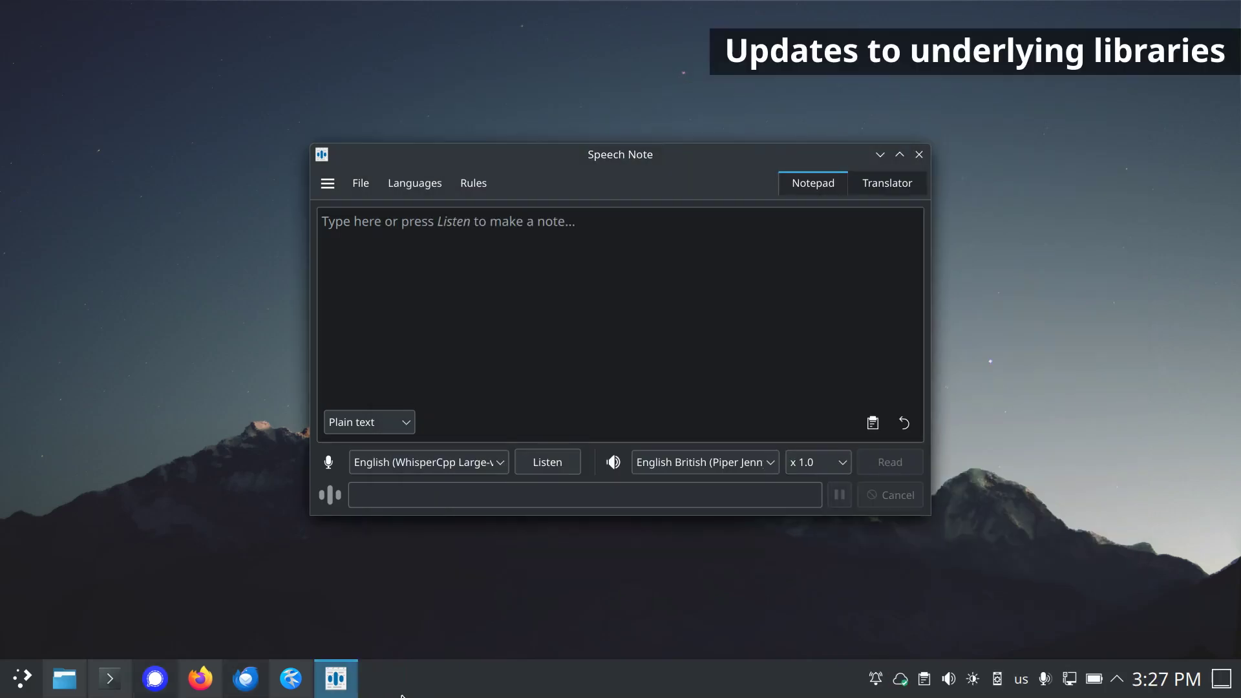
Read the version 4.7 changelog from About, including the whisper.cpp 1.7.1 and PyTorch 2.5.1 updates.
left_click(327, 183)
left_click(390, 236)
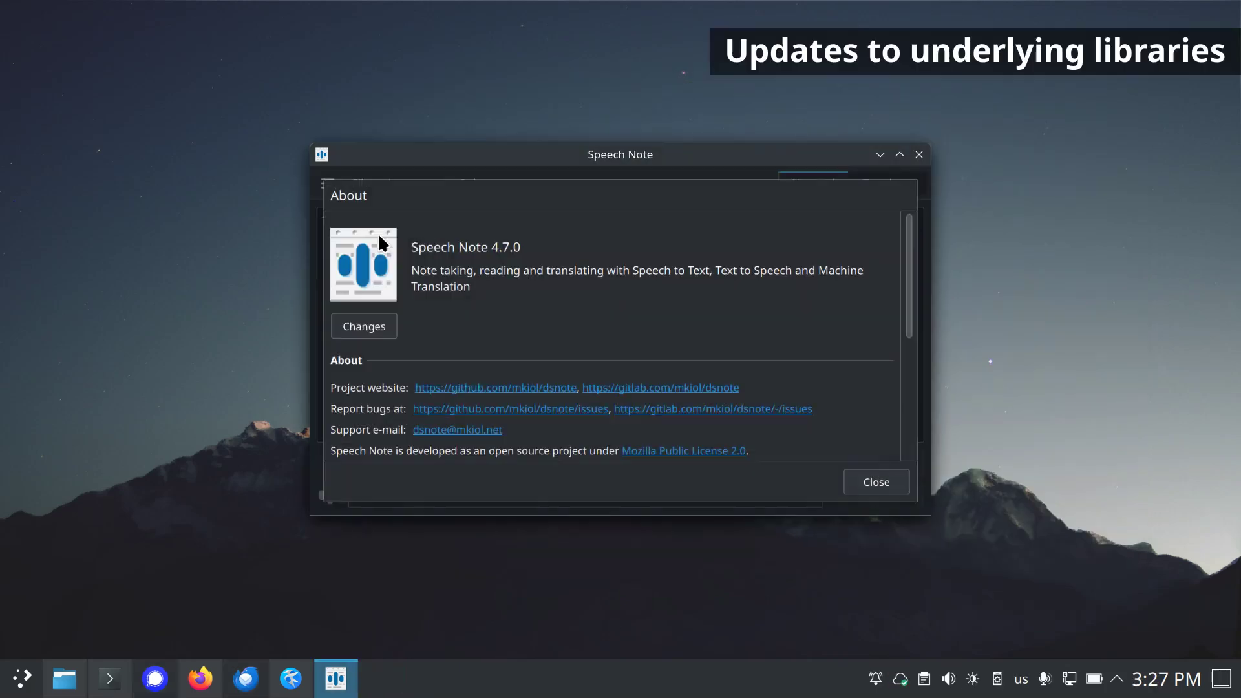
left_click(360, 325)
scroll(741, 314, "down", 3)
scroll(741, 314, "down", 15)
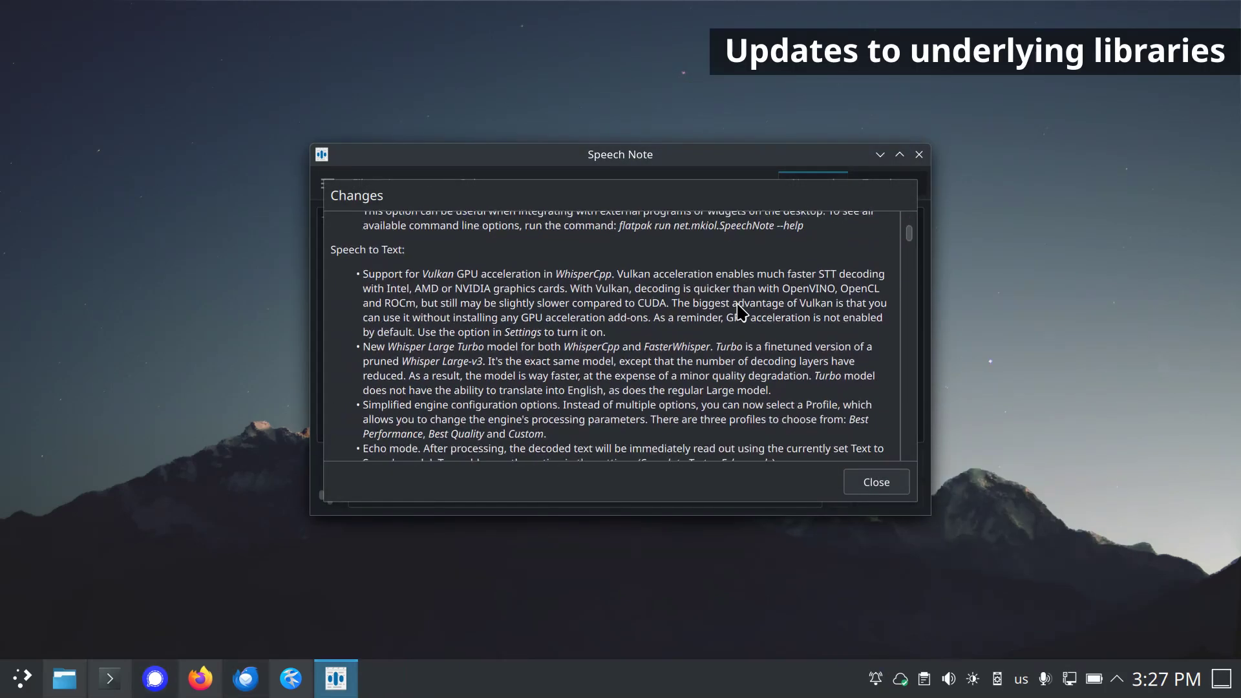
scroll(741, 313, "down", 3)
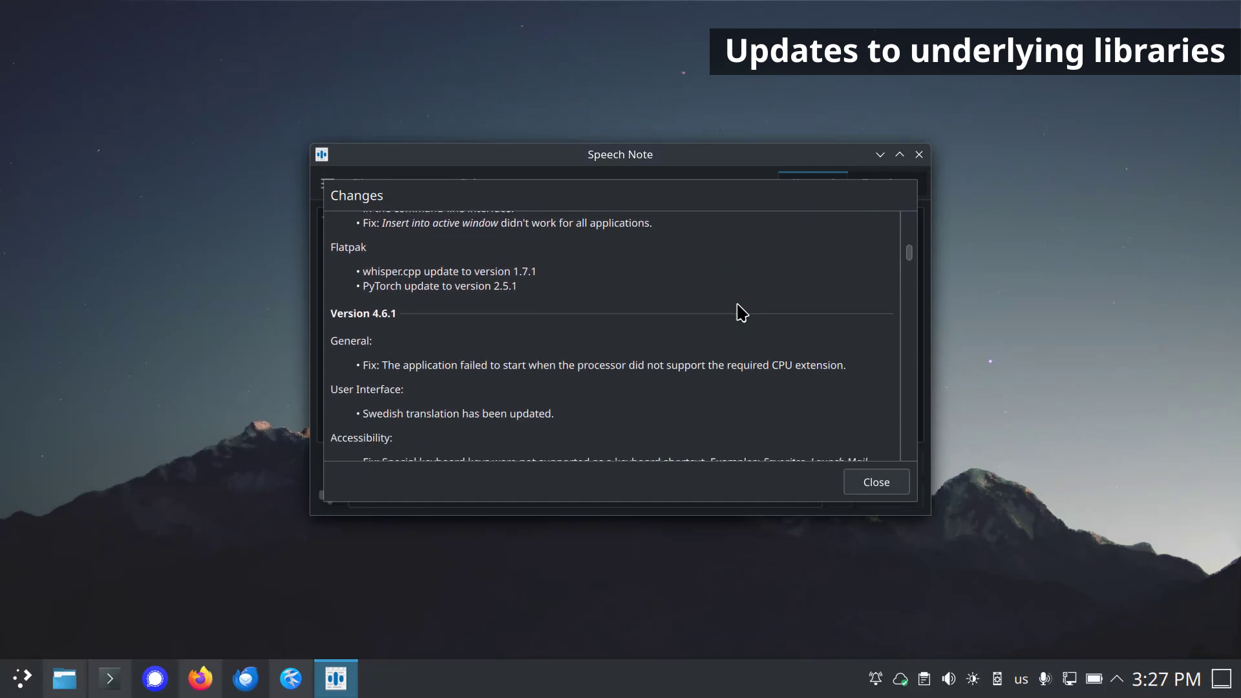
scroll(747, 322, "up", 10)
left_click(890, 493)
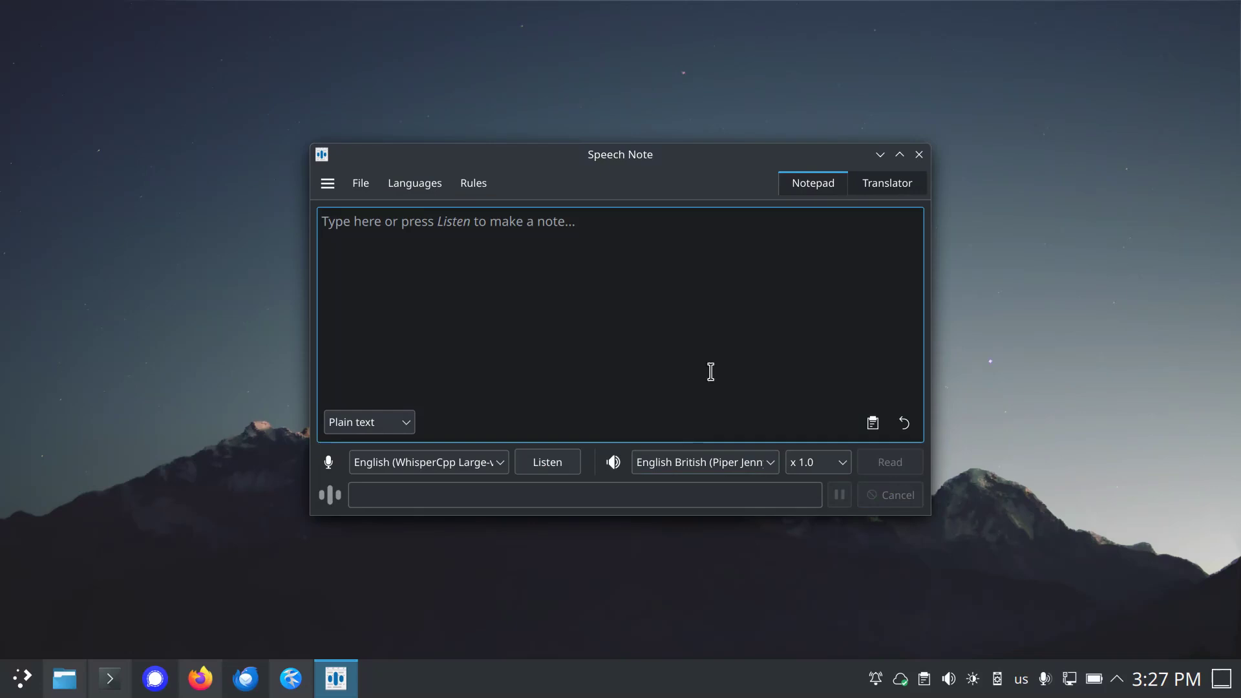
Browse the Slovenian settings pages and translator view, then reopen Speech Note in English.
left_click(918, 155)
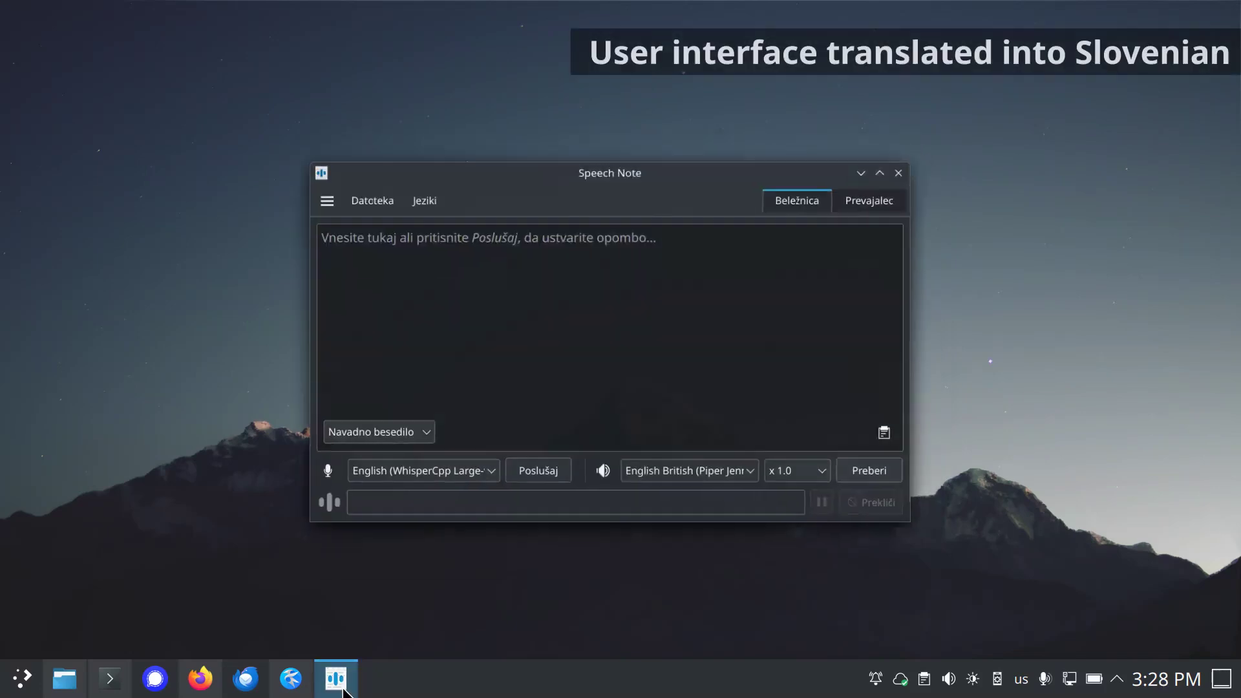
left_click(327, 189)
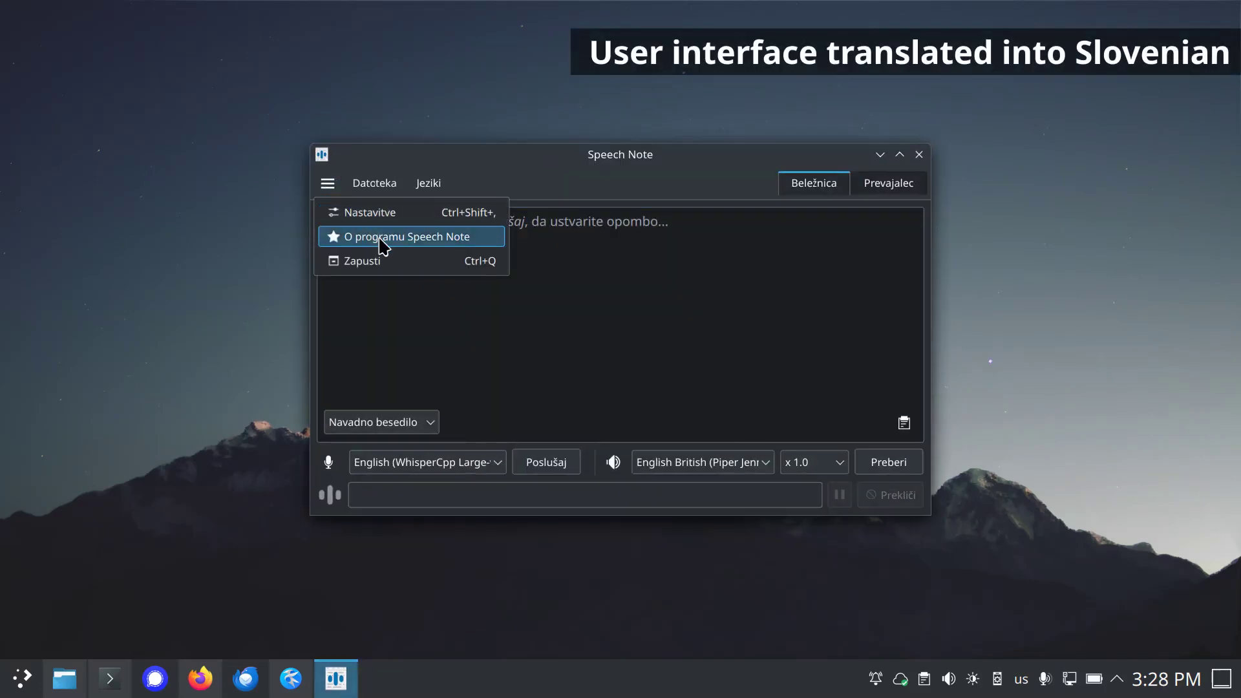
left_click(382, 208)
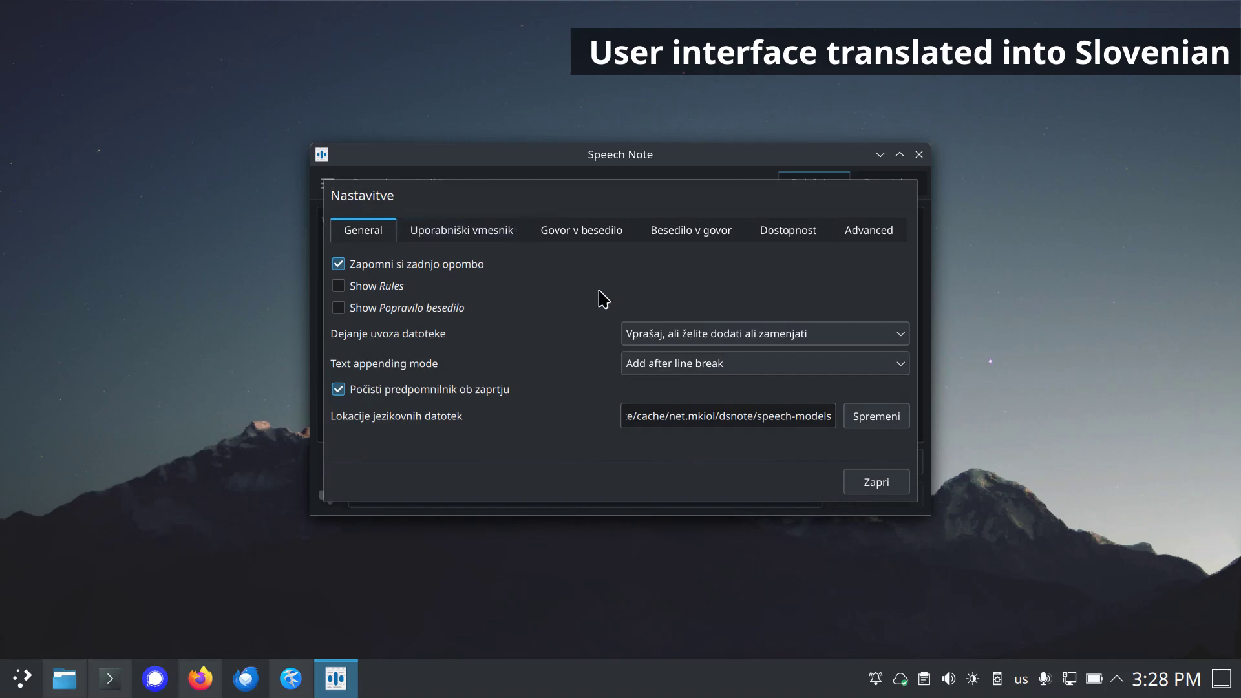
left_click(493, 233)
left_click(585, 232)
left_click(703, 234)
left_click(891, 482)
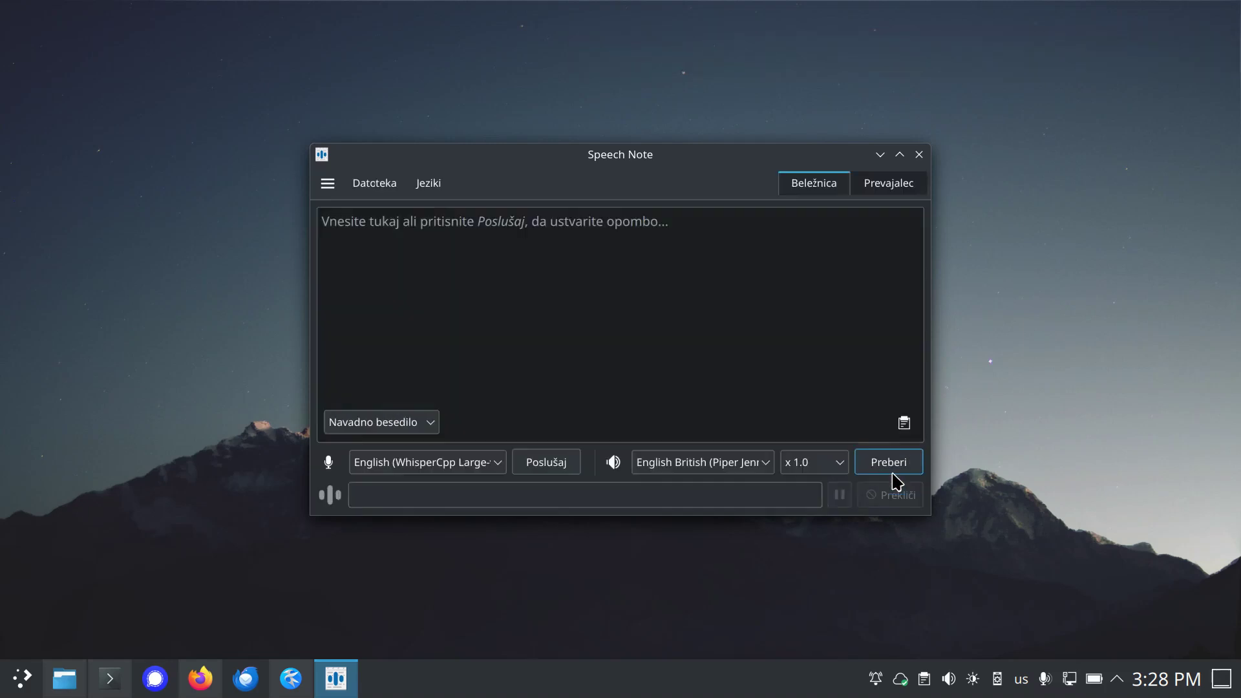
left_click(903, 188)
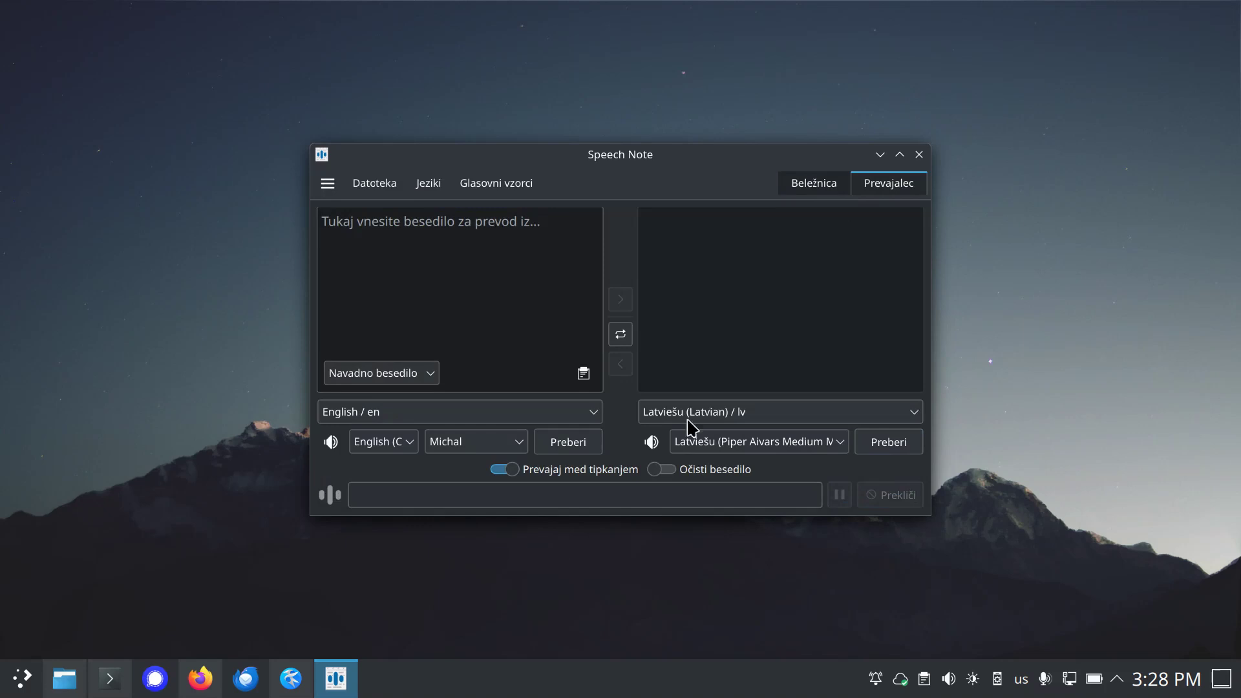
left_click(918, 155)
left_click(341, 690)
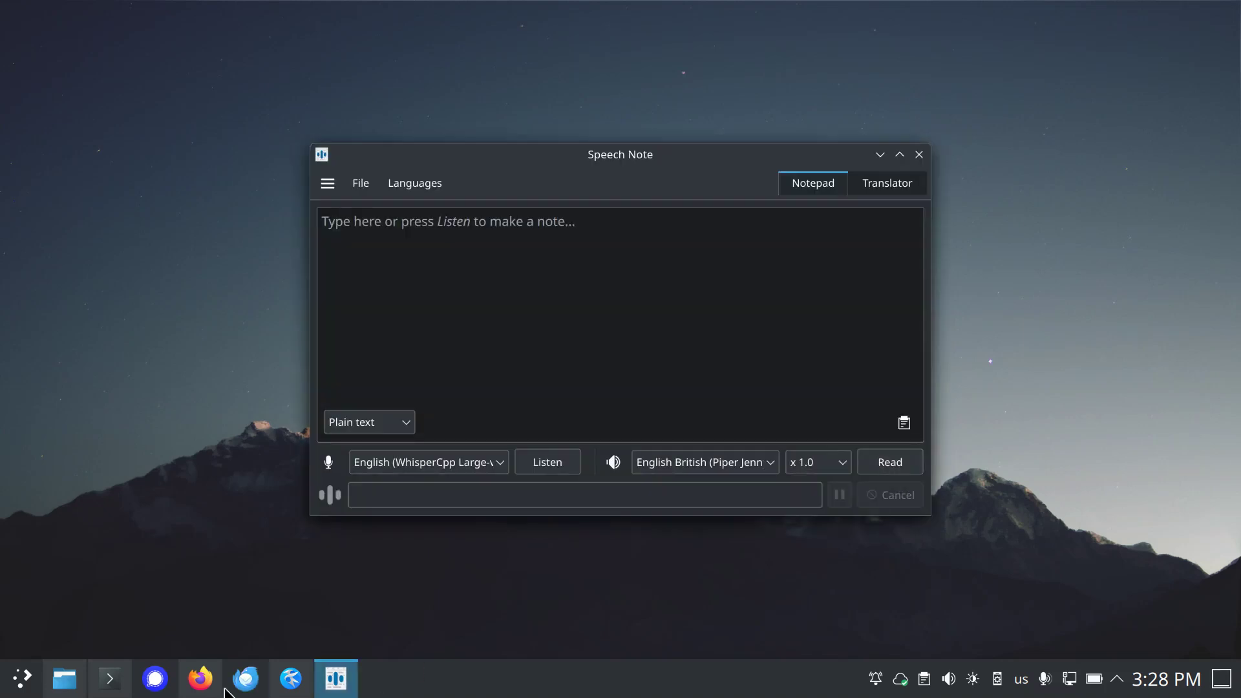
View the dsnote project's GitLab and GitHub pages in Firefox.
left_click(200, 678)
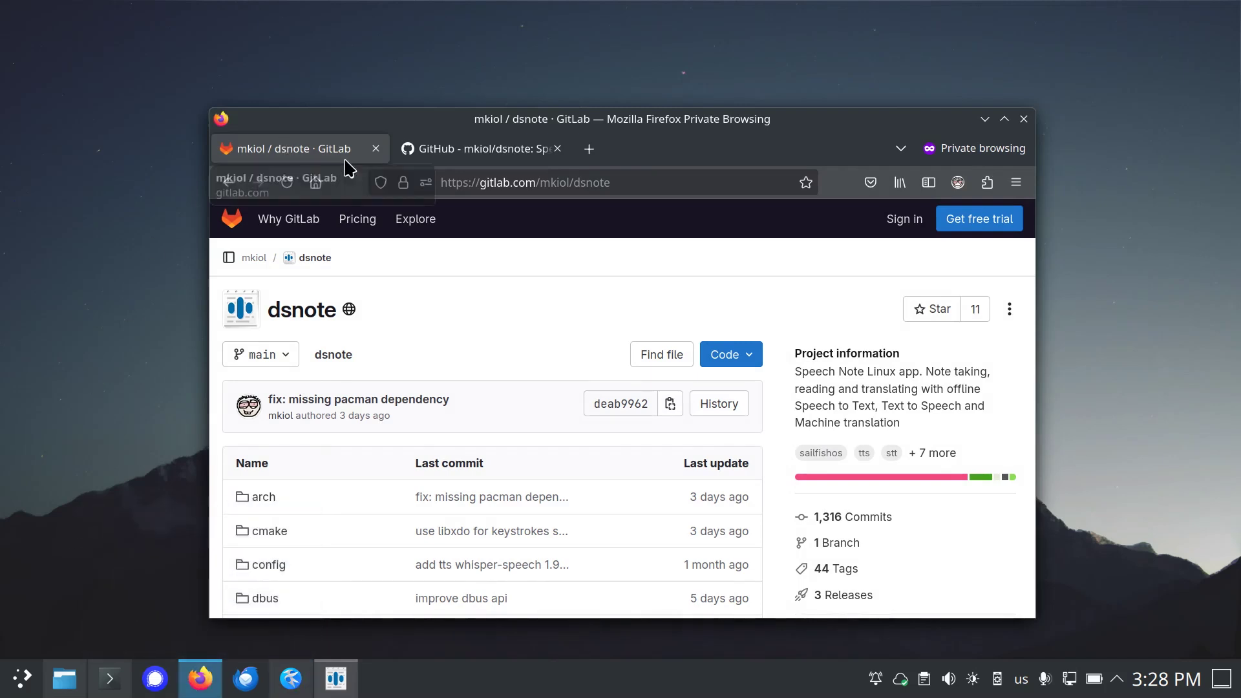
scroll(1034, 239, "down", 5)
scroll(1034, 242, "up", 5)
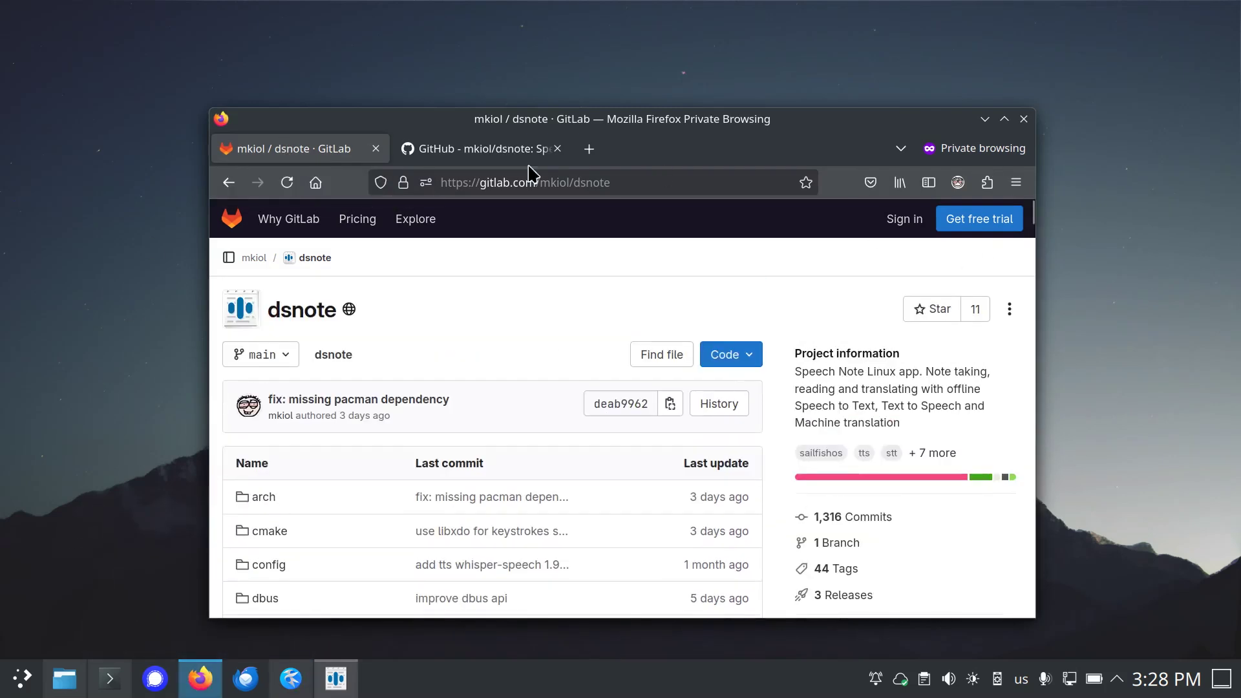
left_click(476, 153)
scroll(1034, 233, "down", 3)
left_click_drag(1037, 234, 1030, 211)
Minimize Firefox to bring the English Speech Note notepad to the front.
left_click(985, 119)
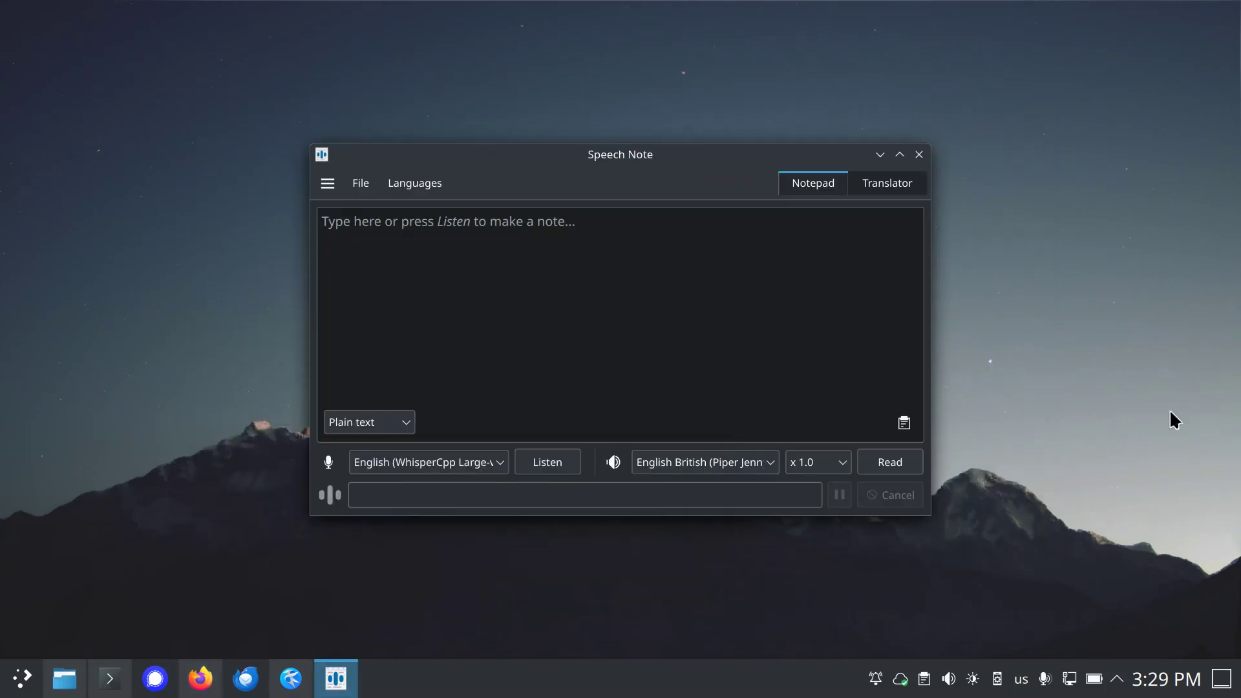